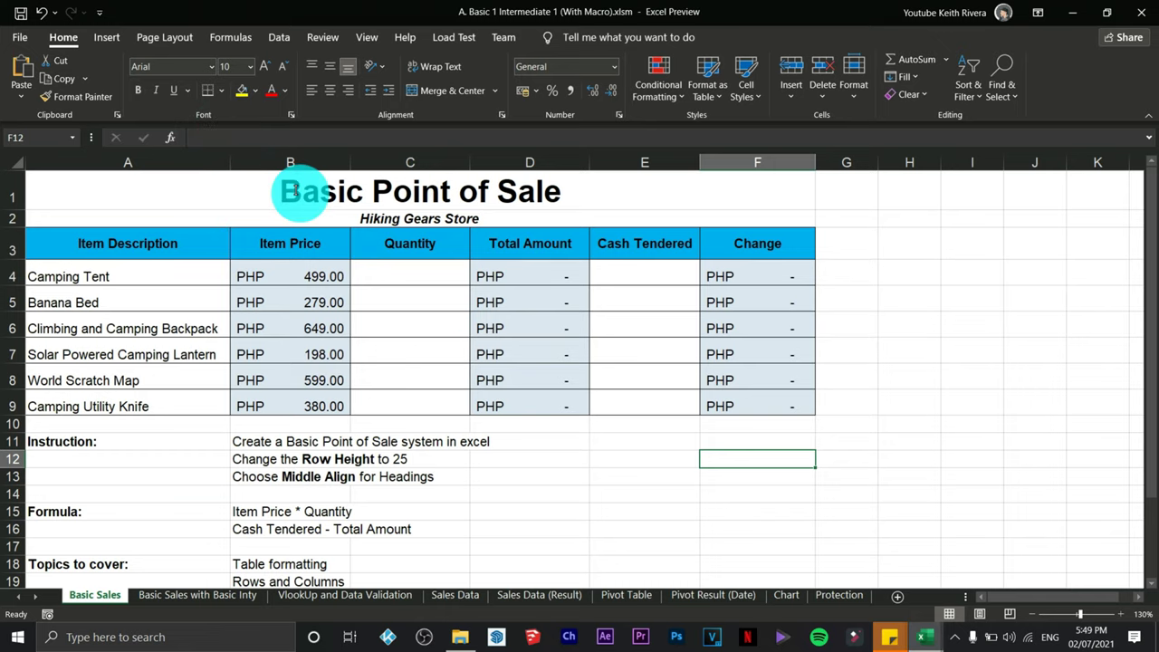
Enable the Developer tab among the ribbon's main tabs in the program options and switch to it
click(25, 40)
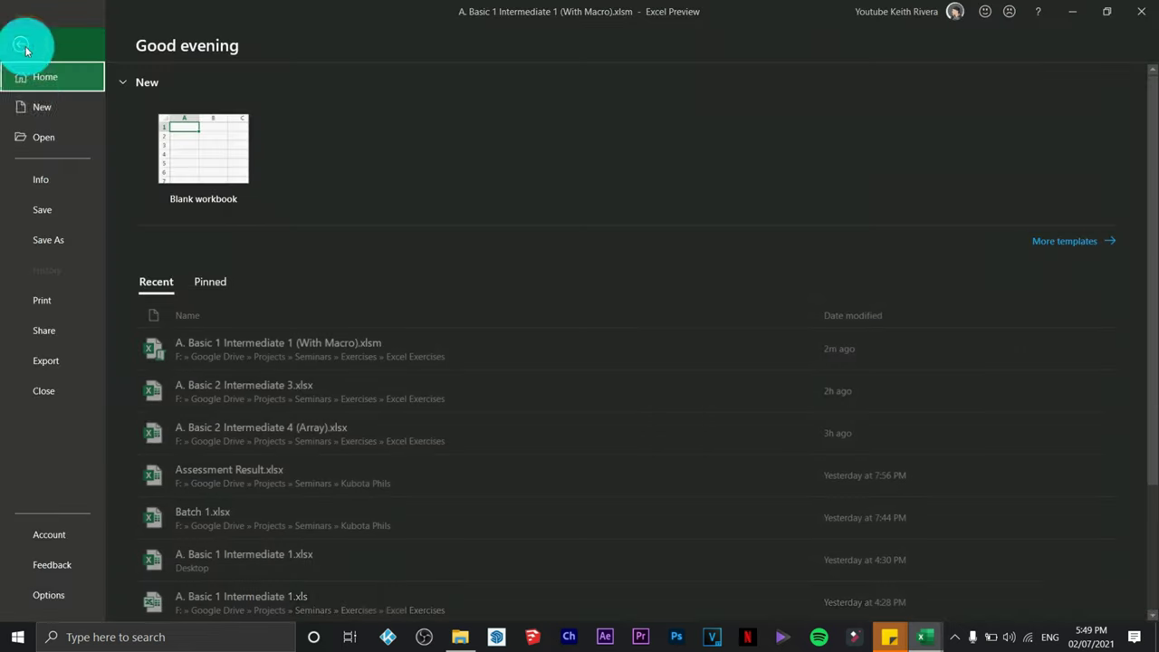
click(48, 595)
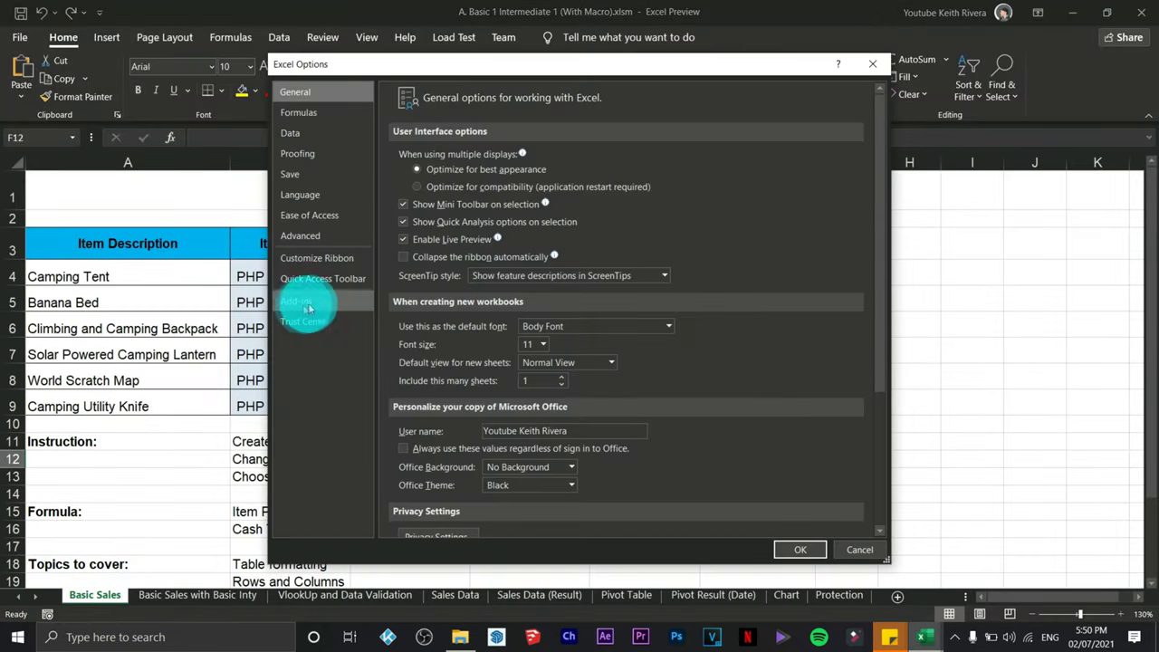
click(312, 259)
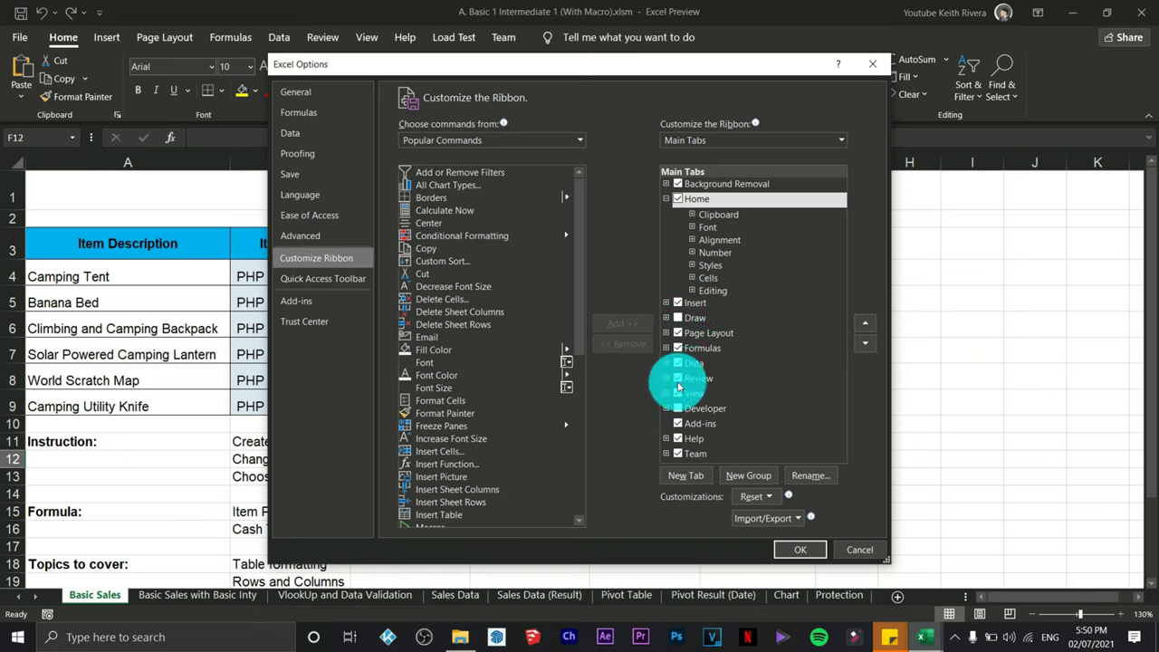
click(680, 410)
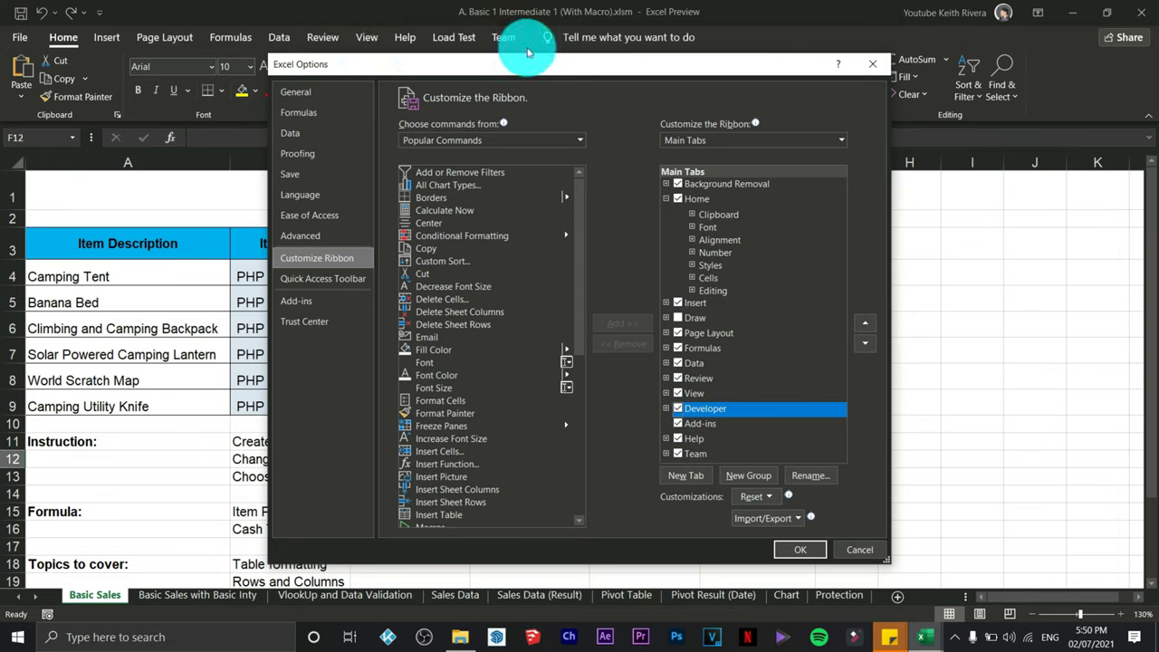
click(800, 549)
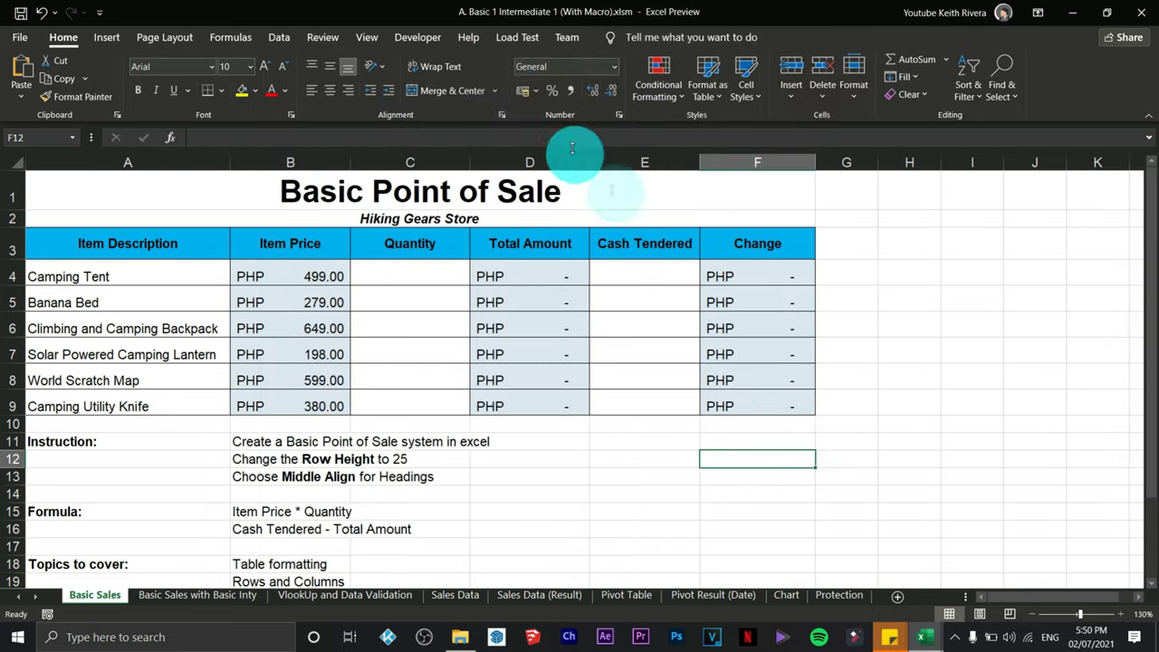
click(397, 37)
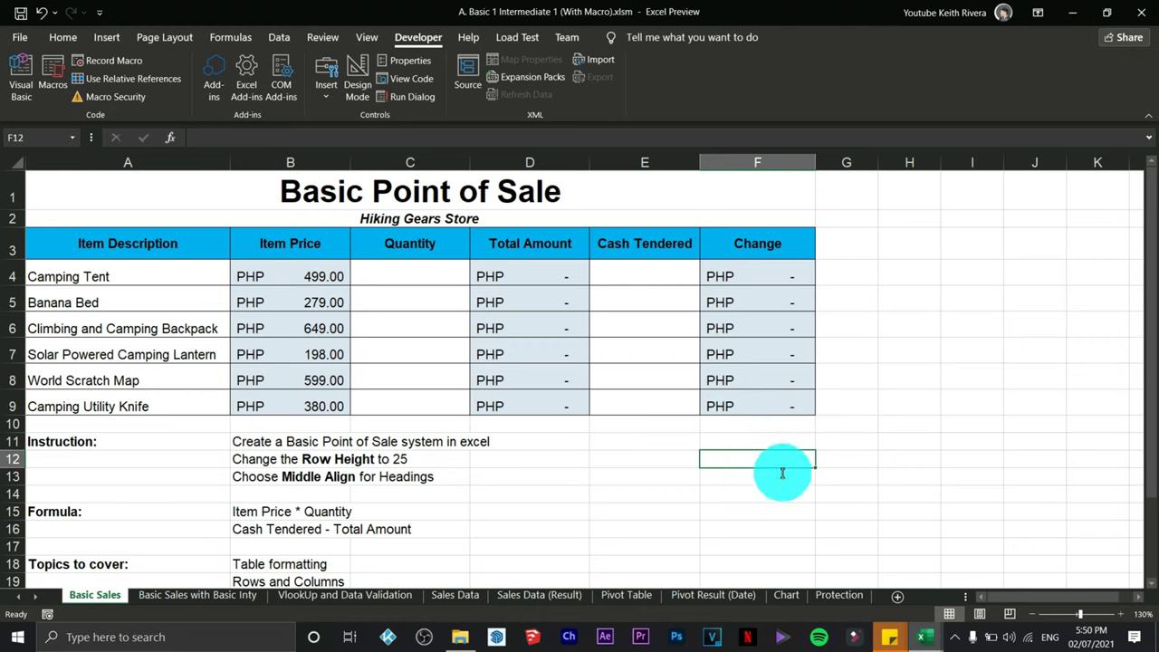
click(83, 441)
click(78, 510)
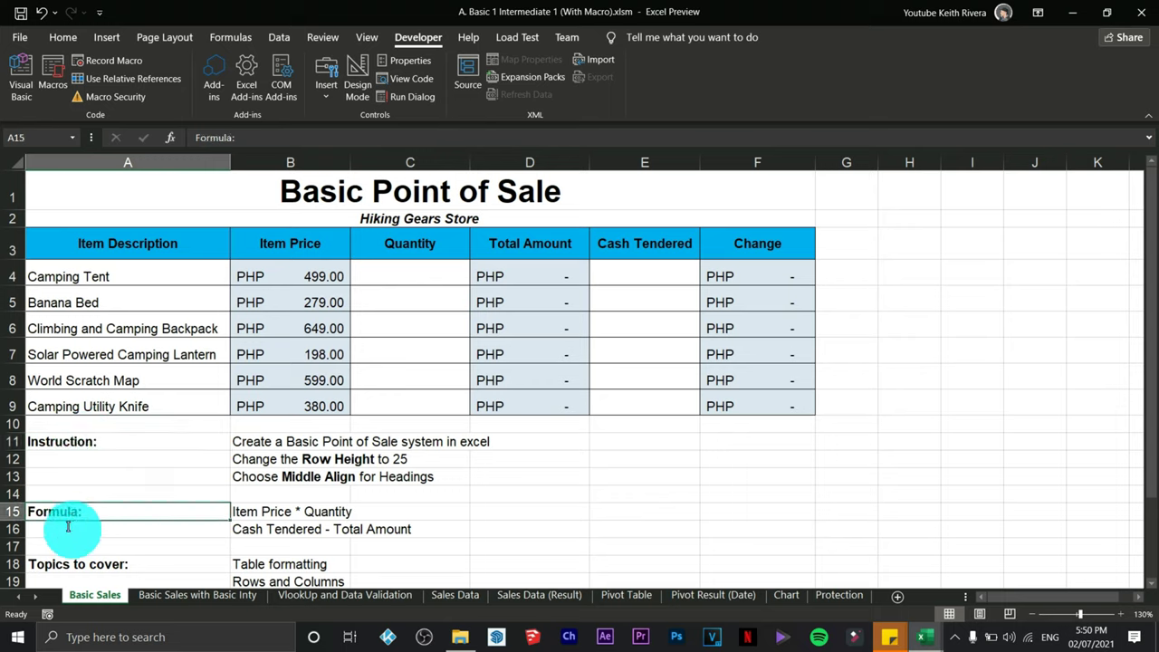
click(65, 566)
click(66, 443)
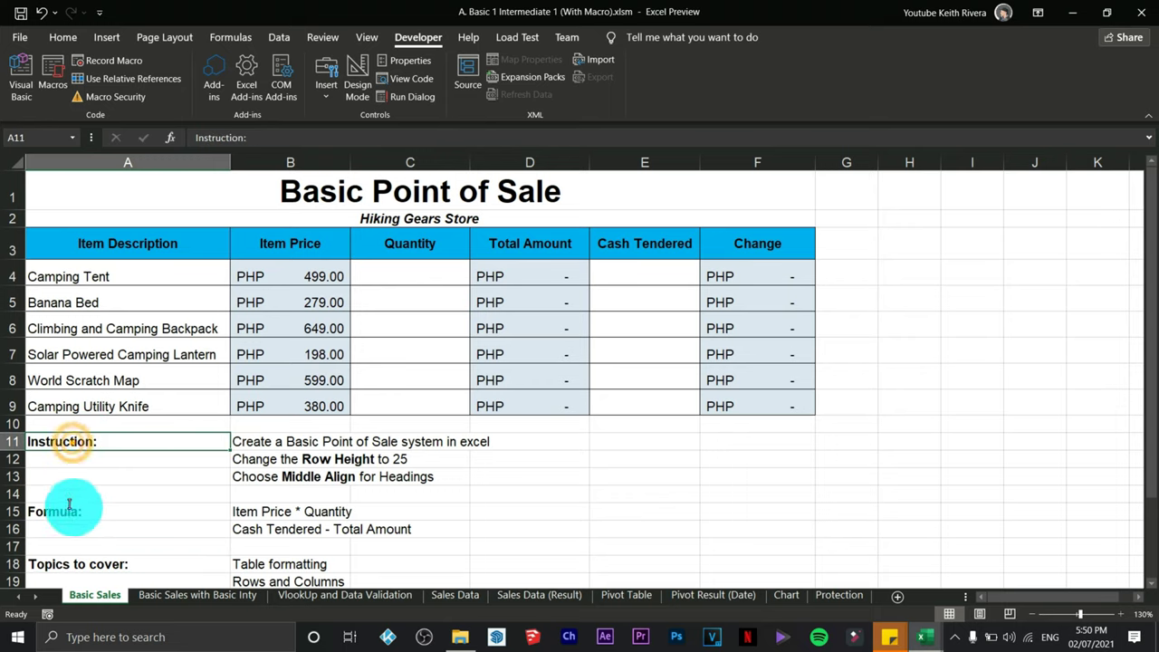
click(69, 512)
click(80, 565)
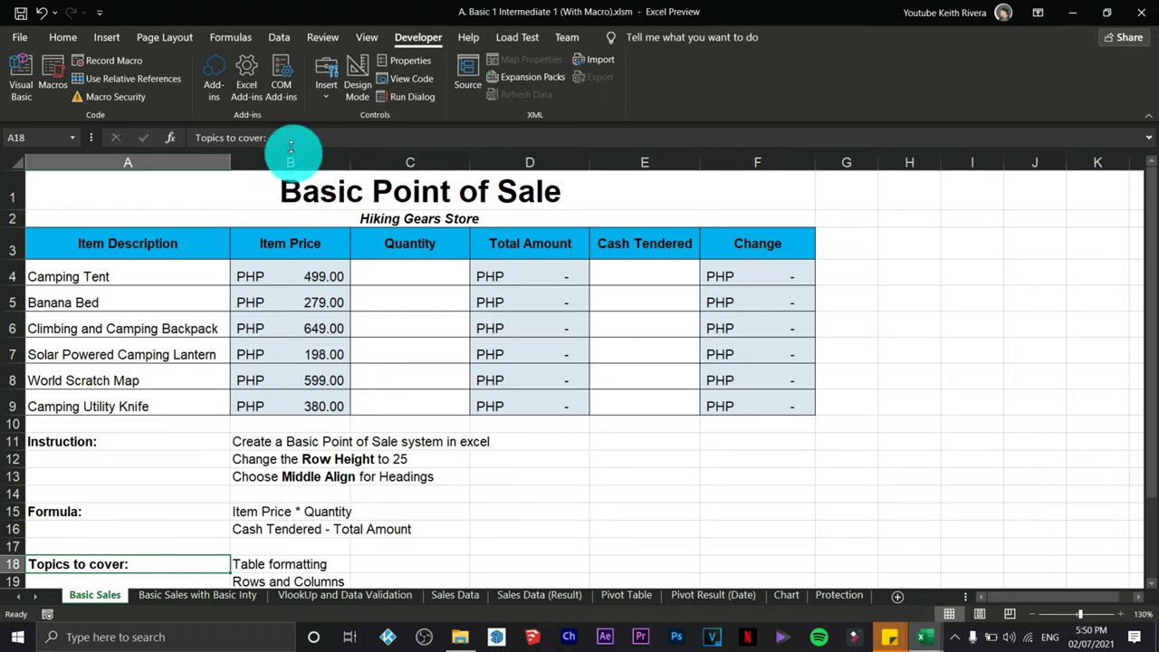
Start recording a macro named Red, stored in this workbook
click(110, 62)
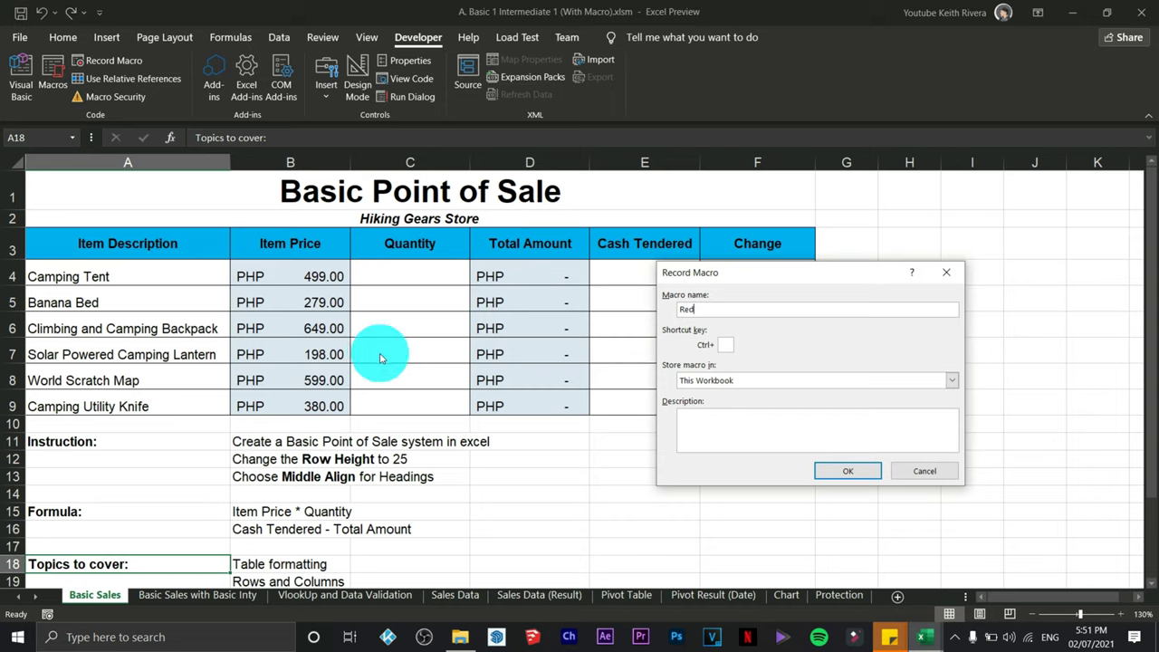
click(843, 471)
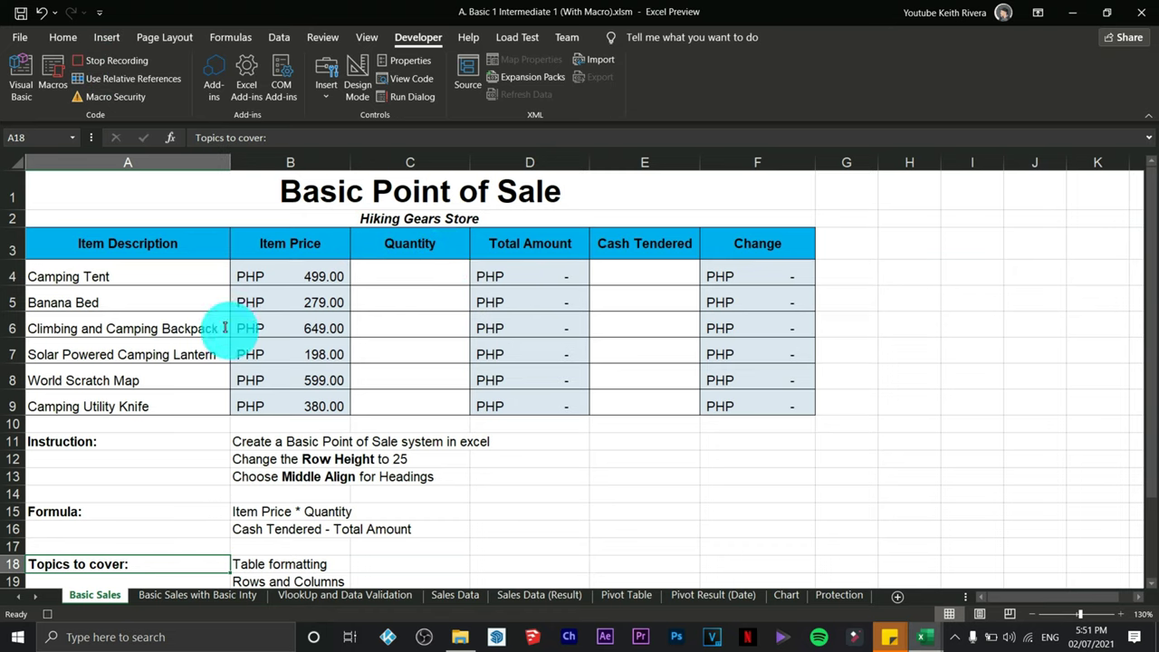
Set the font color of the Instruction, Formula and Topics to cover labels in A11, A15 and A18 to red
click(76, 444)
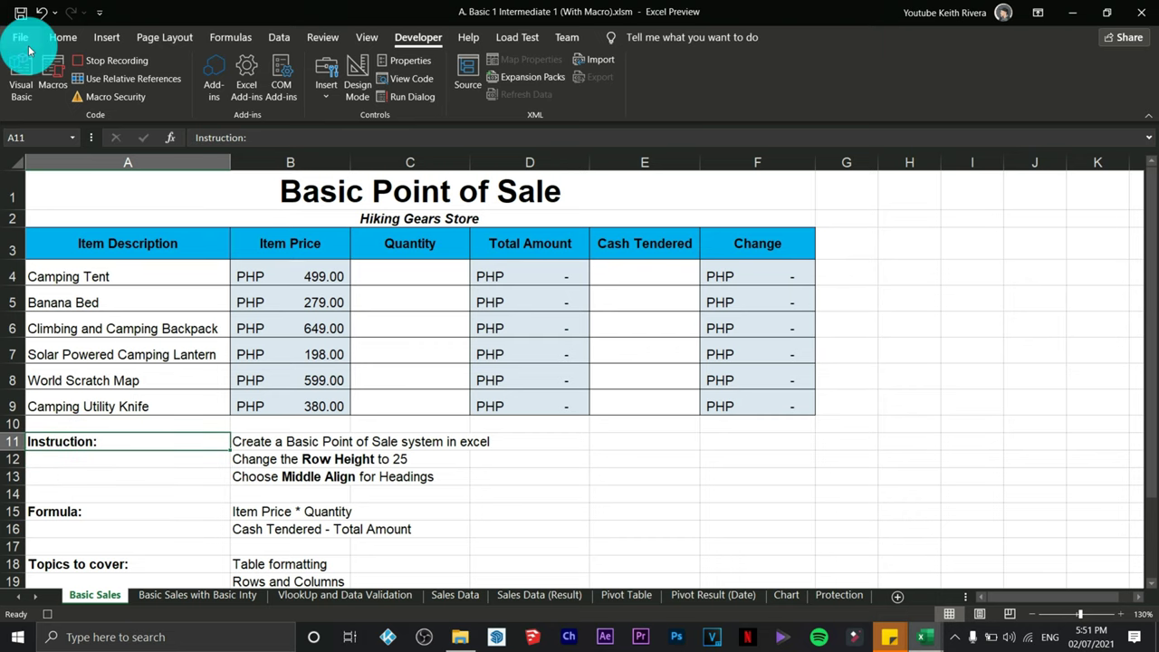
click(56, 39)
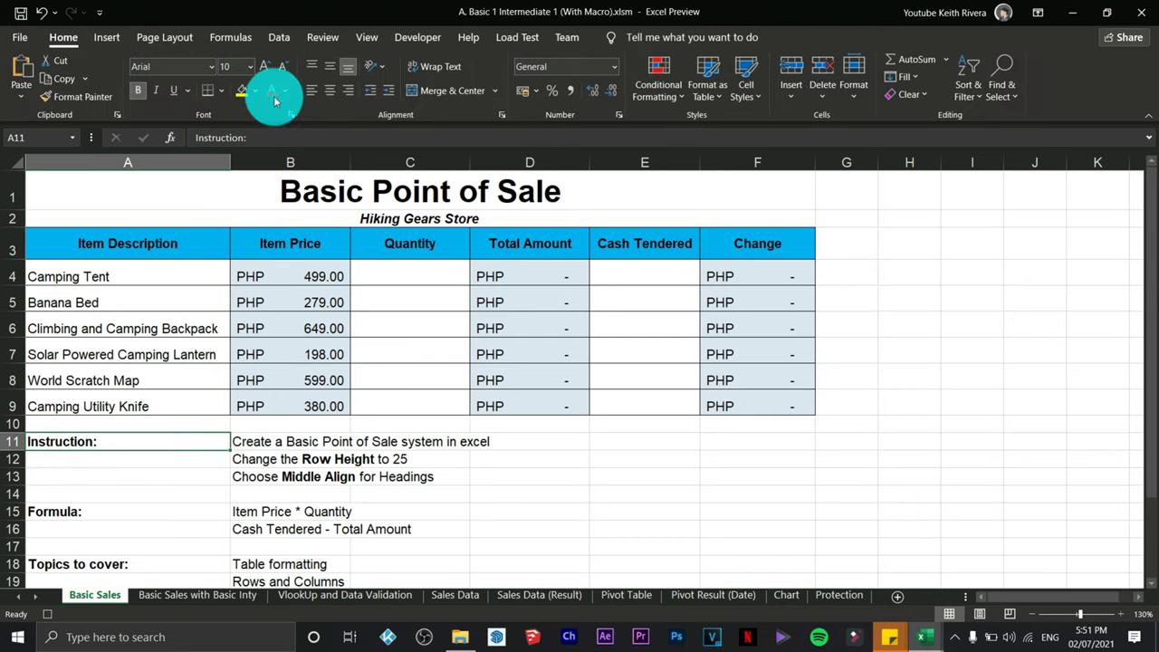
click(274, 94)
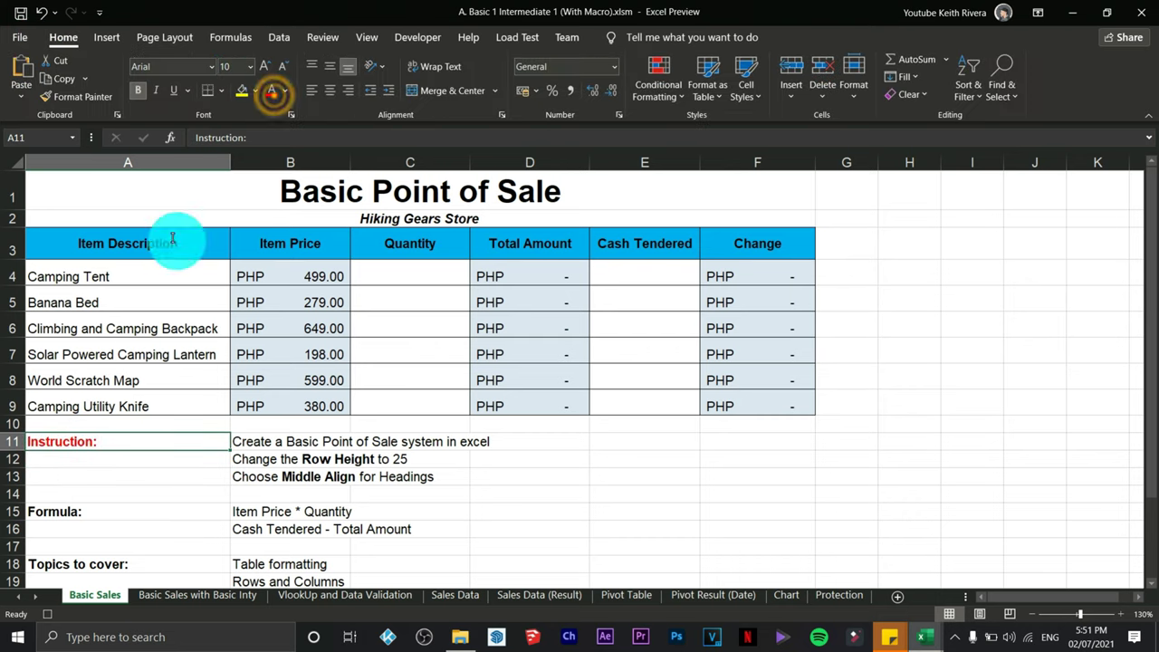
click(65, 510)
click(272, 92)
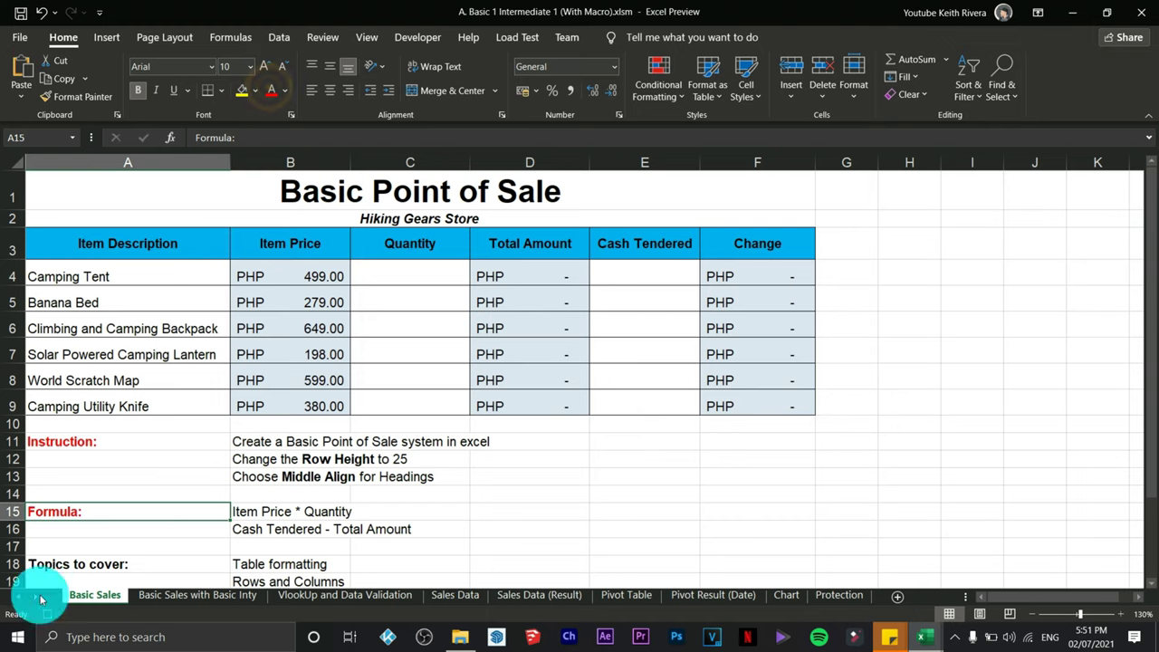
click(71, 564)
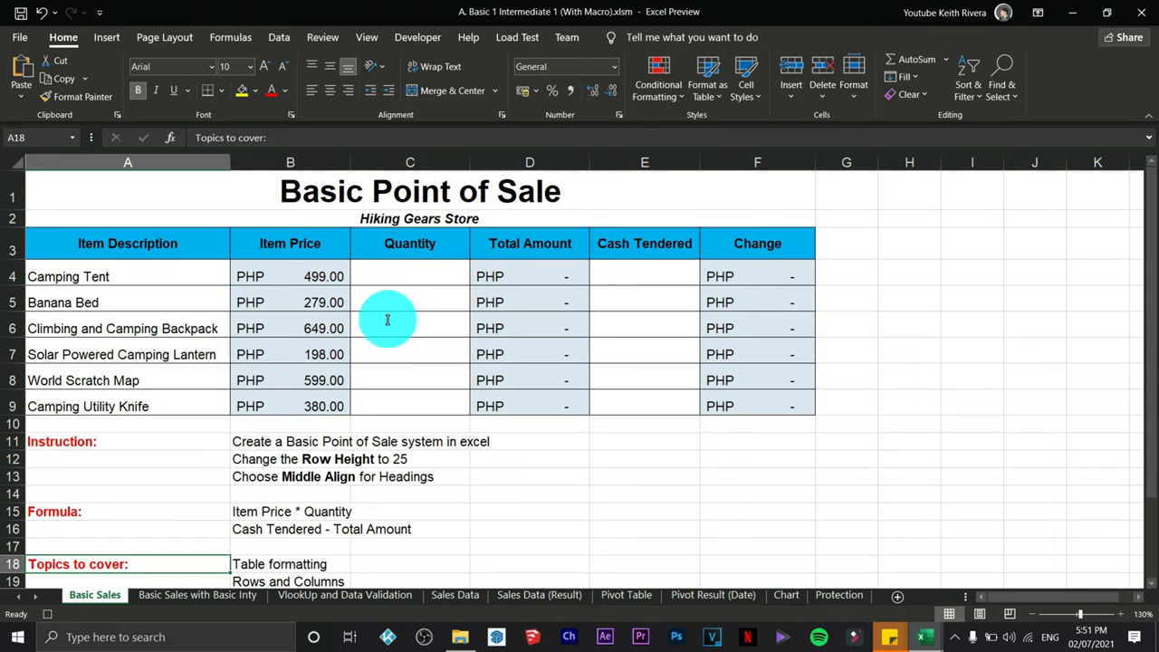
Stop recording the macro and select an empty cell away from the labels
click(422, 37)
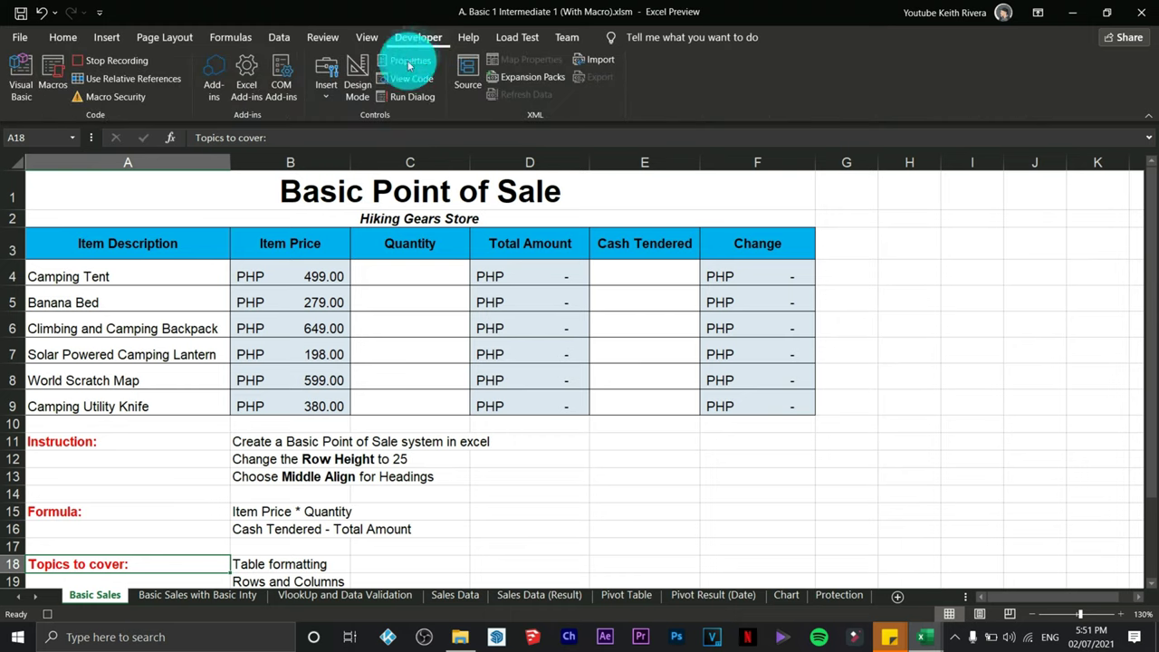
click(88, 62)
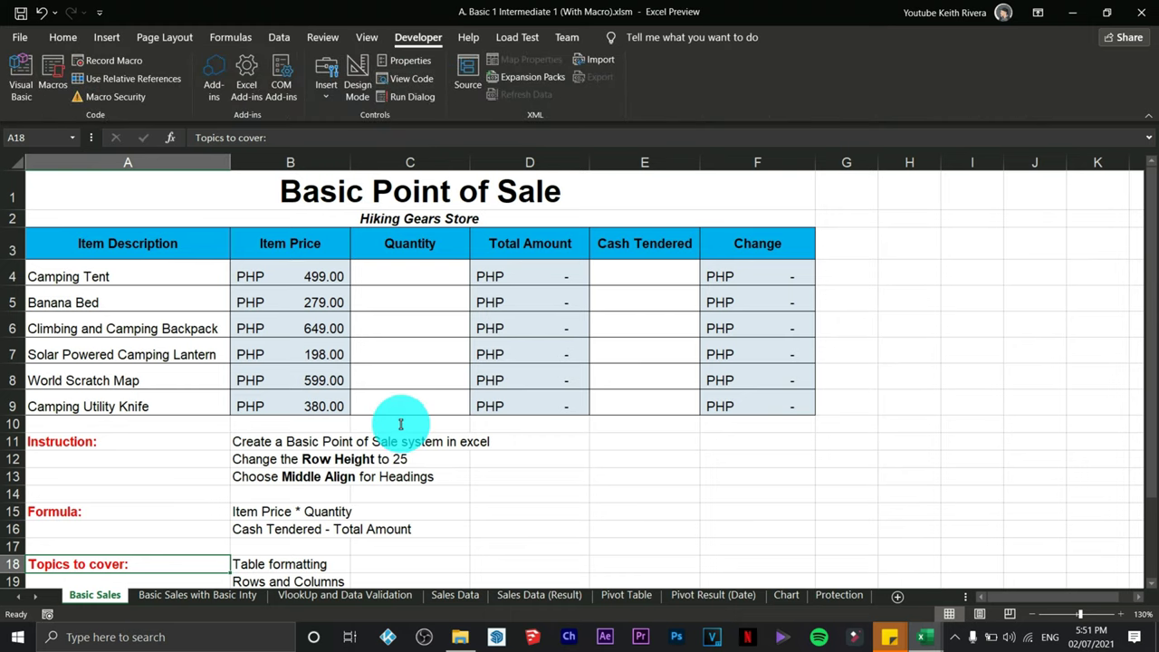
click(524, 447)
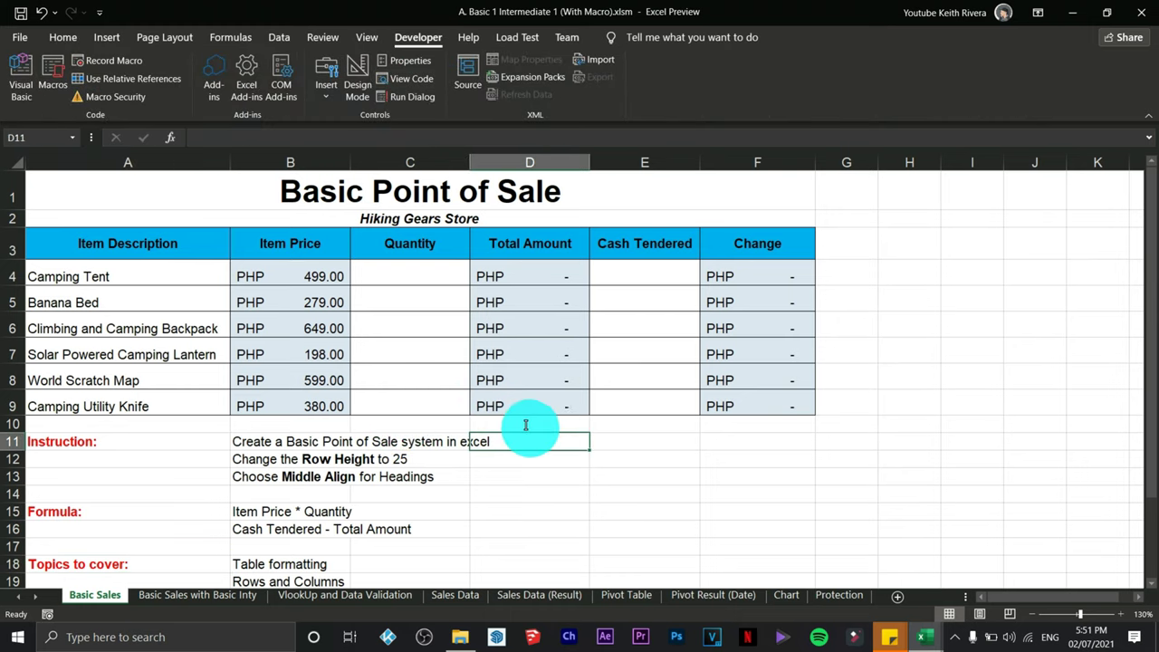
Set the font color of the Instruction, Formula and Topics to cover labels back to black
click(99, 443)
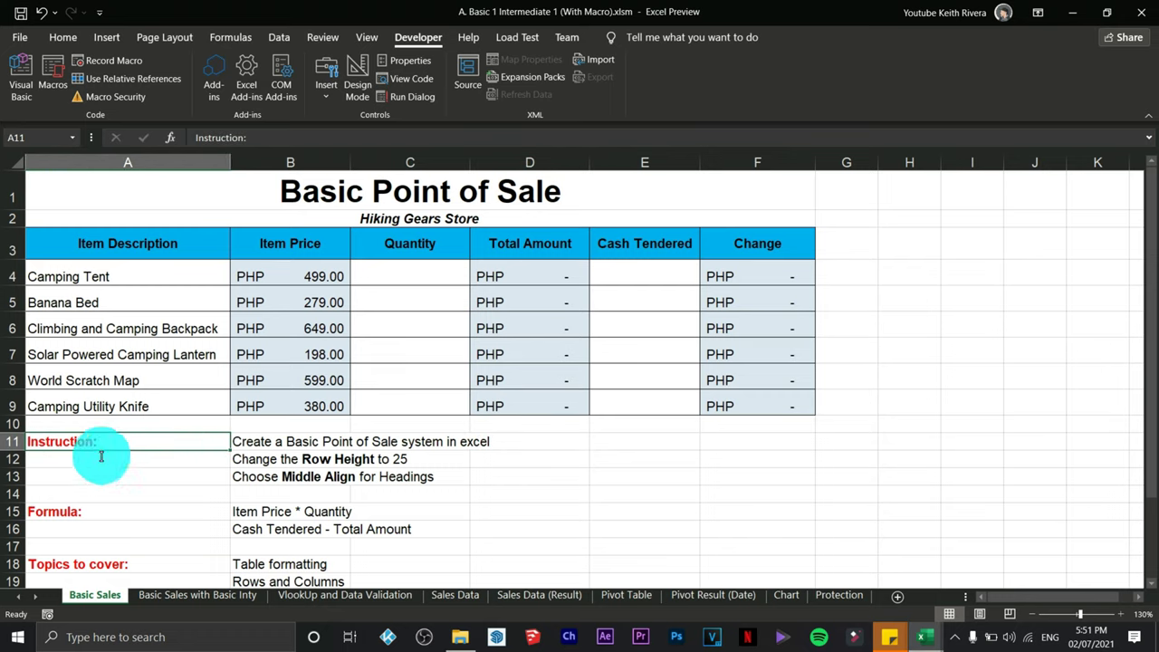
mouse_move(107, 441)
mouse_down()
mouse_move(109, 481)
mouse_move(117, 444)
mouse_up()
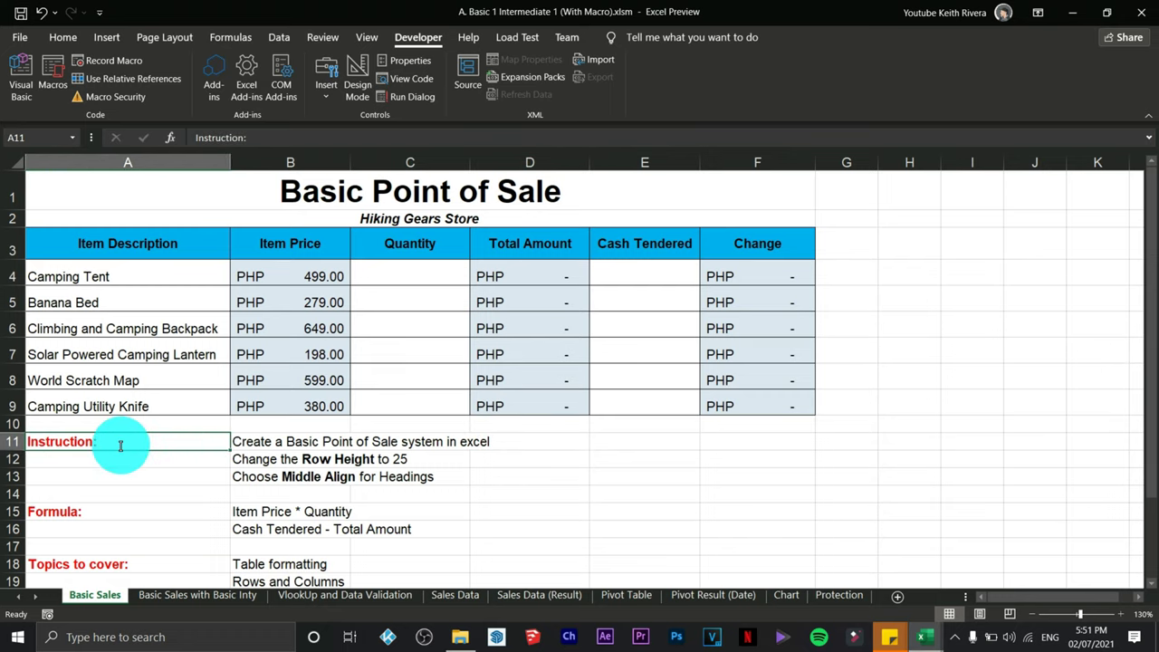
click(48, 39)
click(288, 89)
click(277, 107)
click(148, 512)
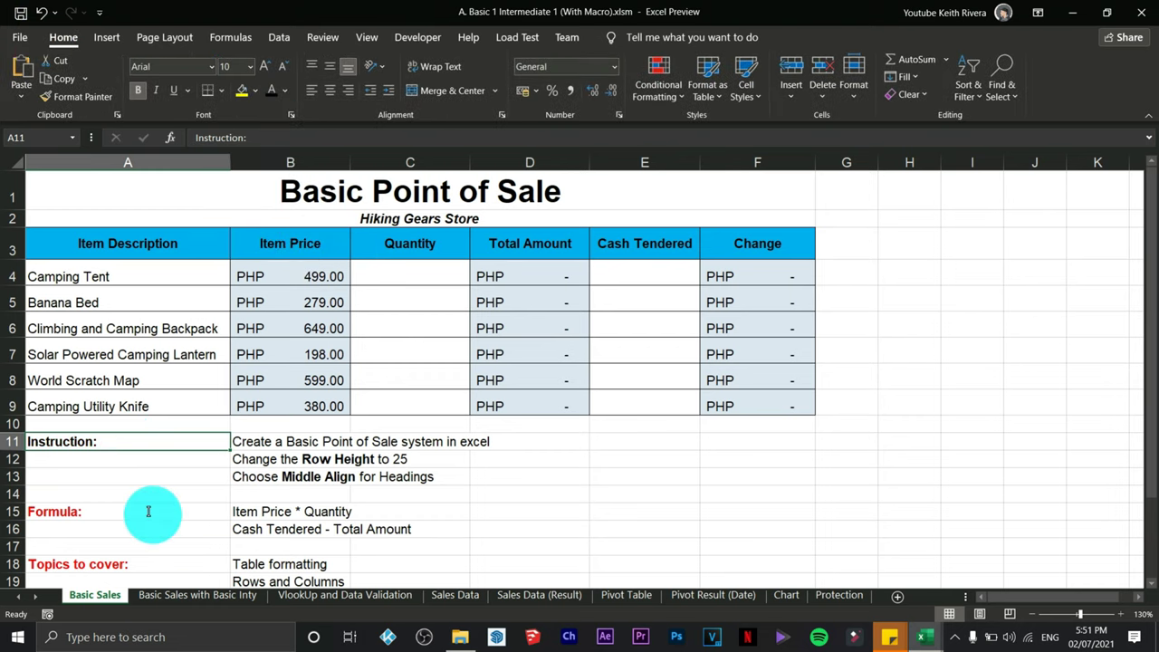
click(288, 91)
click(275, 108)
click(145, 563)
click(269, 90)
click(172, 512)
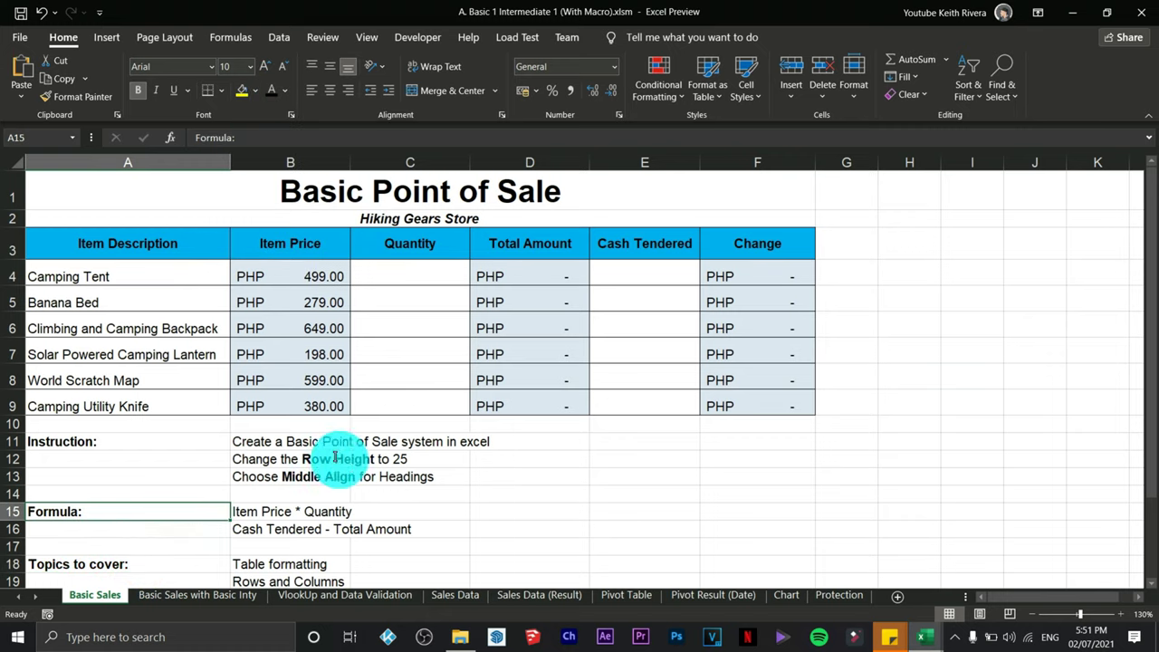
click(407, 477)
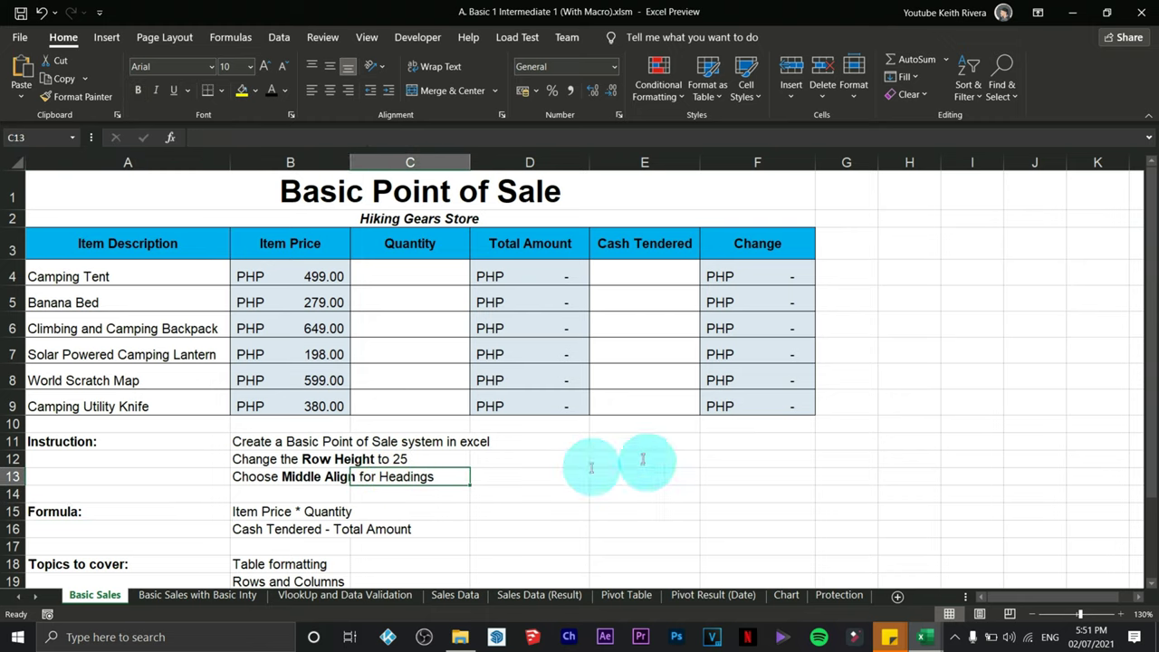
drag(152, 442, 145, 563)
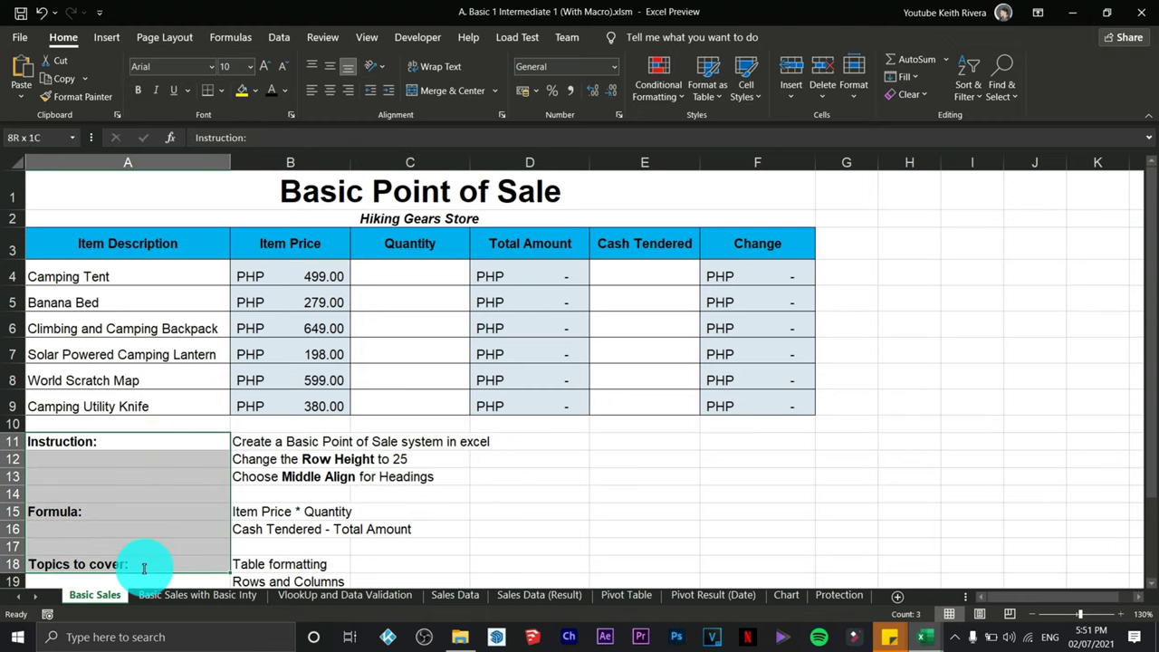
click(480, 512)
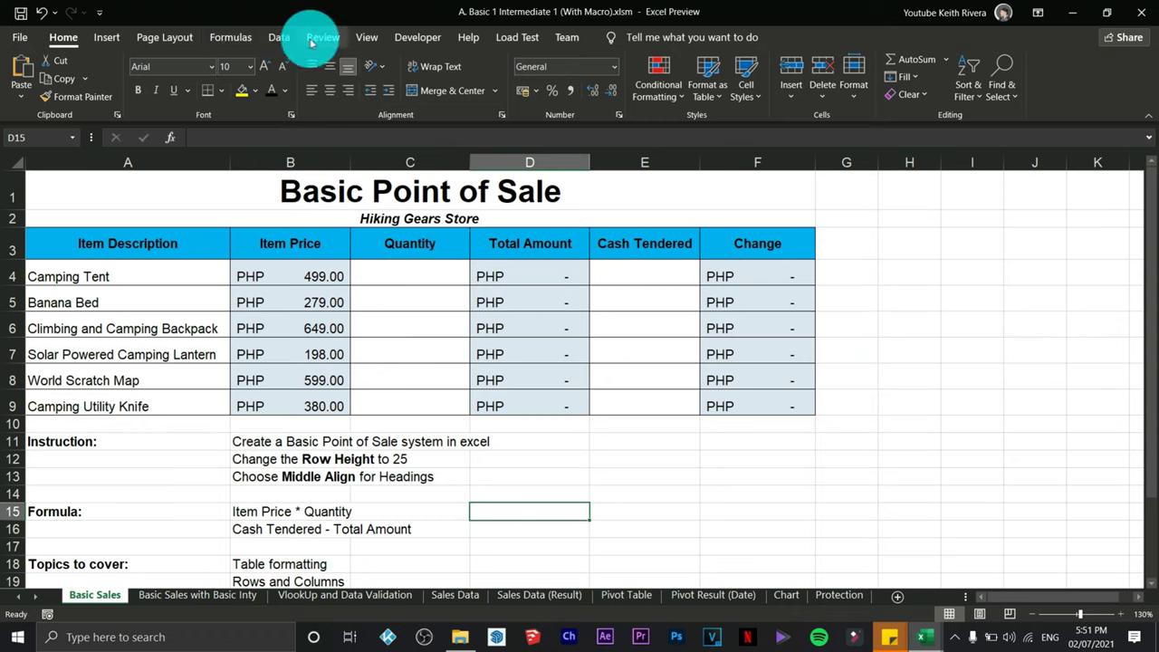
Run the recorded macro Red from the list of macros in all open workbooks
click(405, 40)
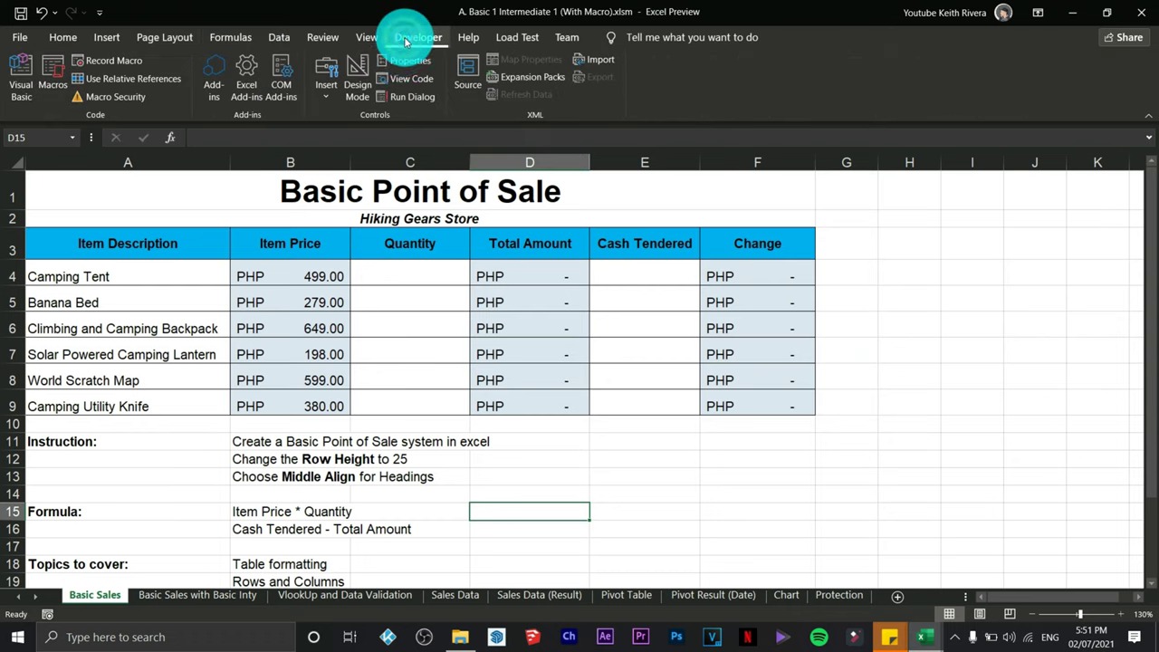
click(56, 72)
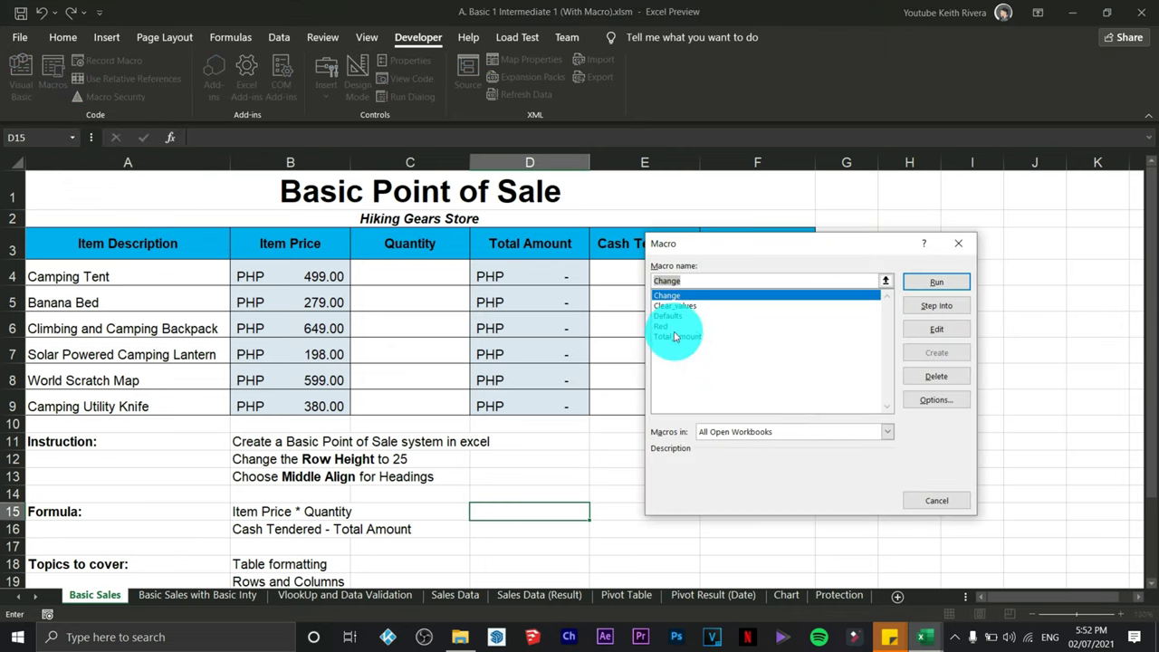
click(664, 326)
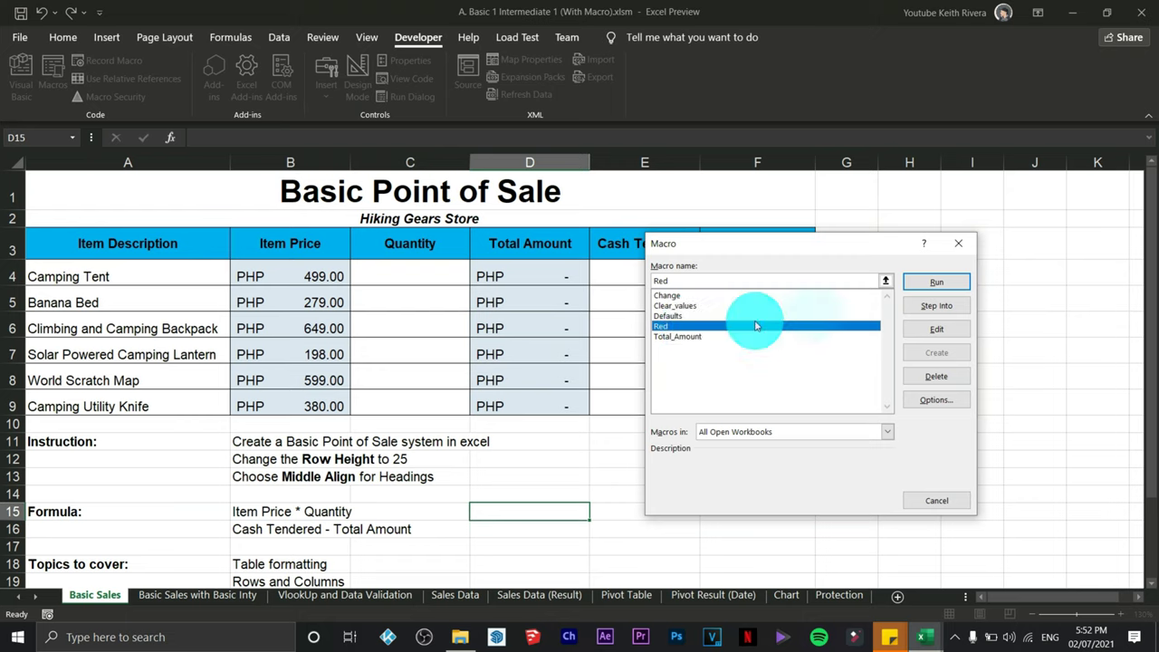
click(942, 282)
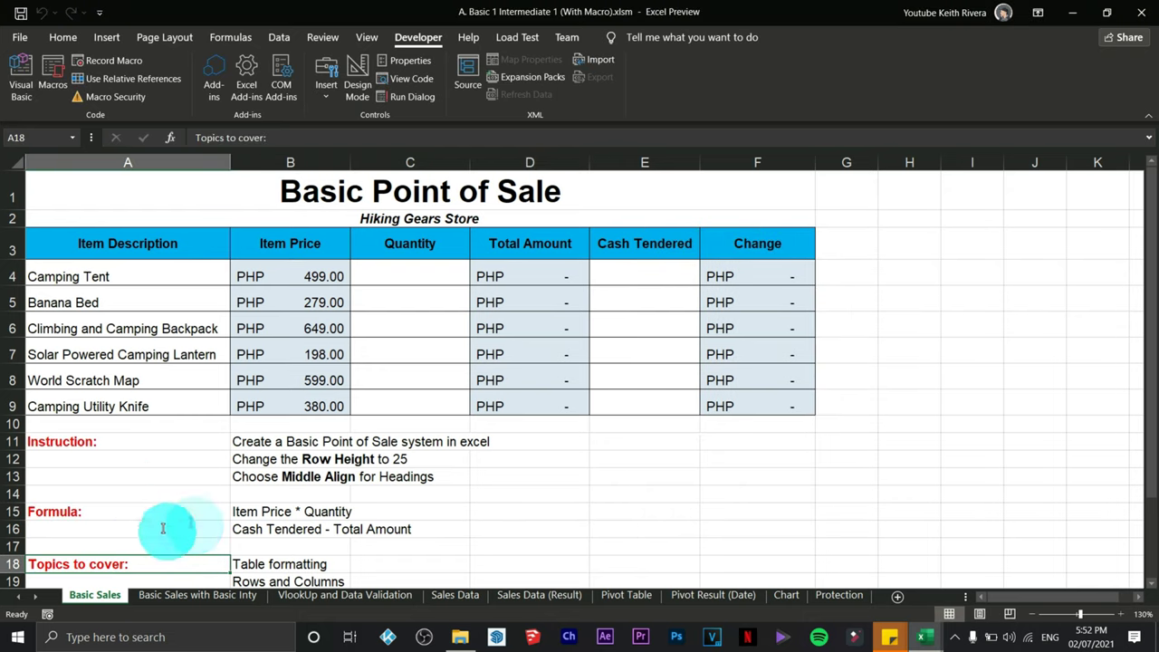
drag(182, 441, 183, 585)
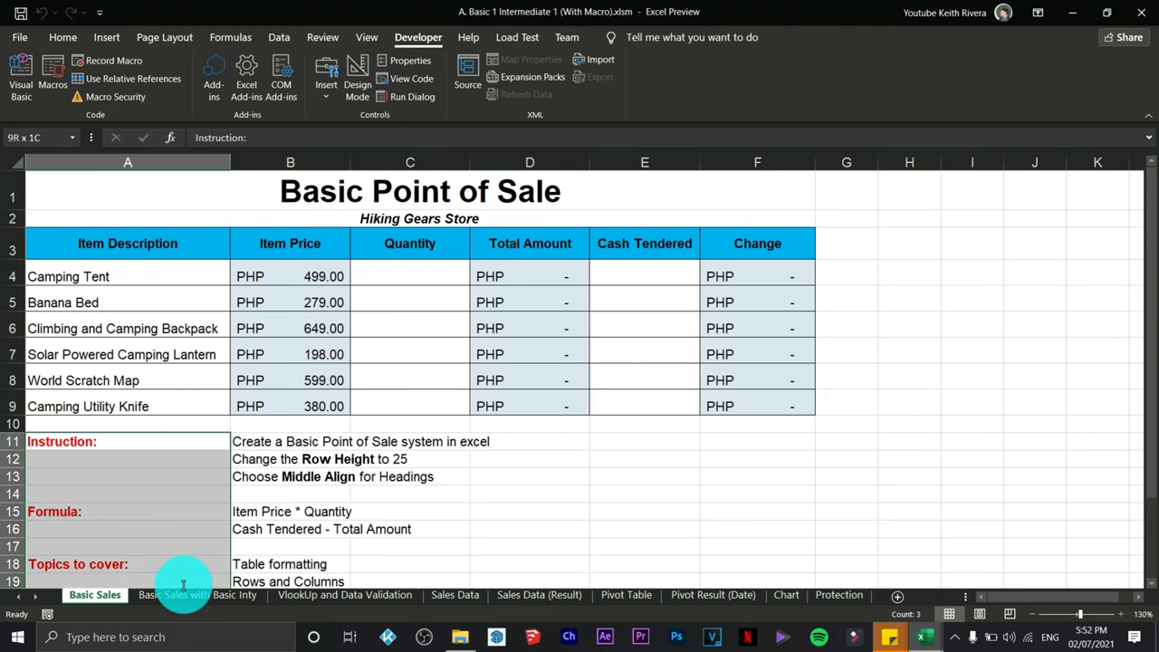
click(633, 493)
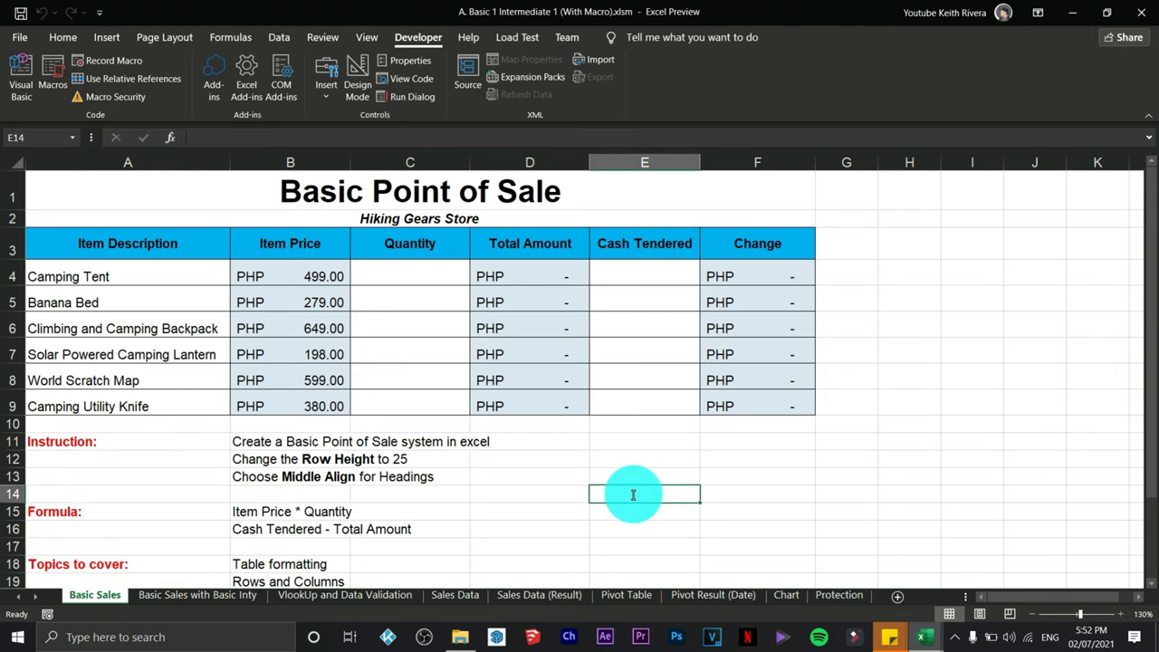
scroll(645, 490, down, 2)
scroll(654, 486, up, 2)
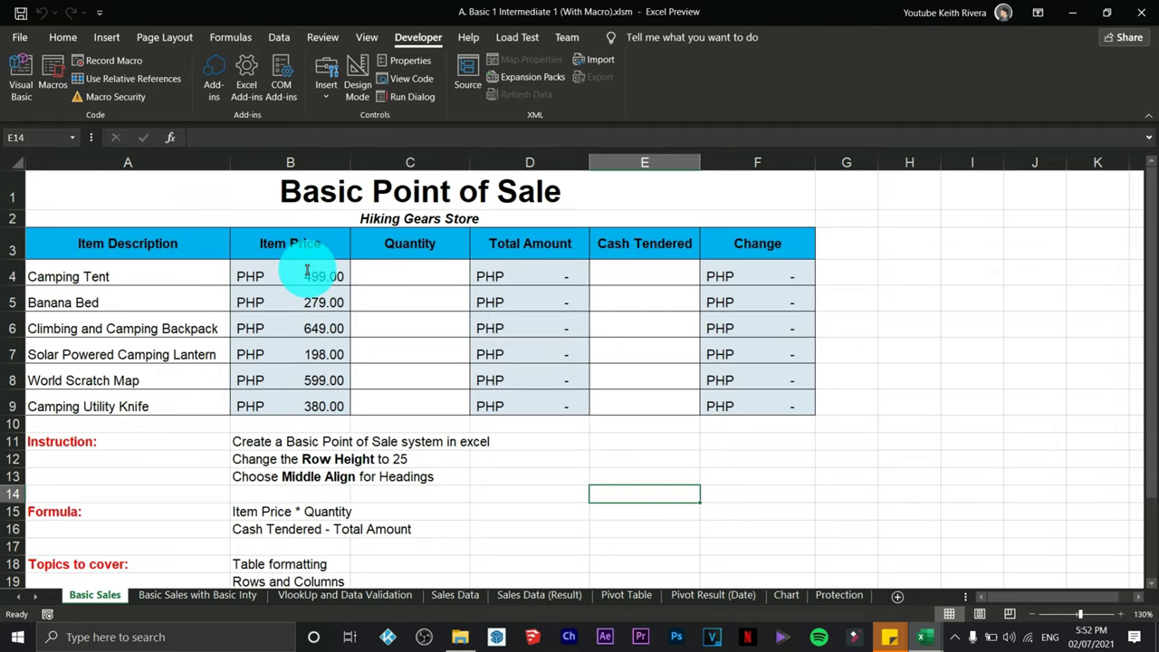
Clear the Item Price values in B4:B9 for all six items
drag(307, 271, 319, 407)
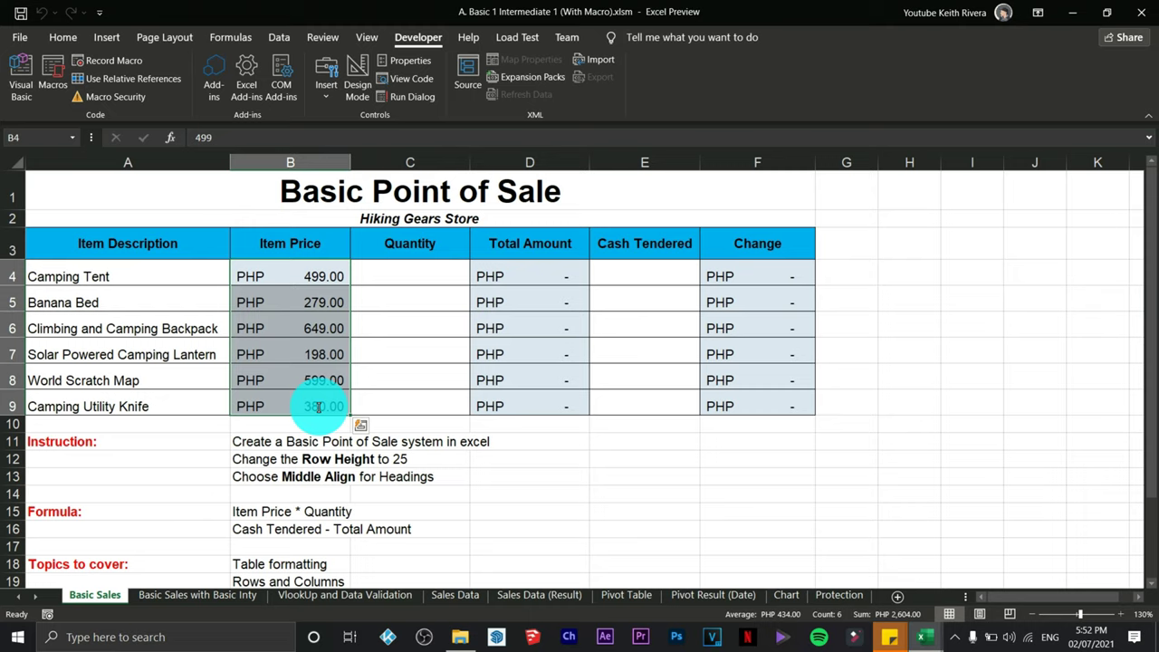
key(Delete)
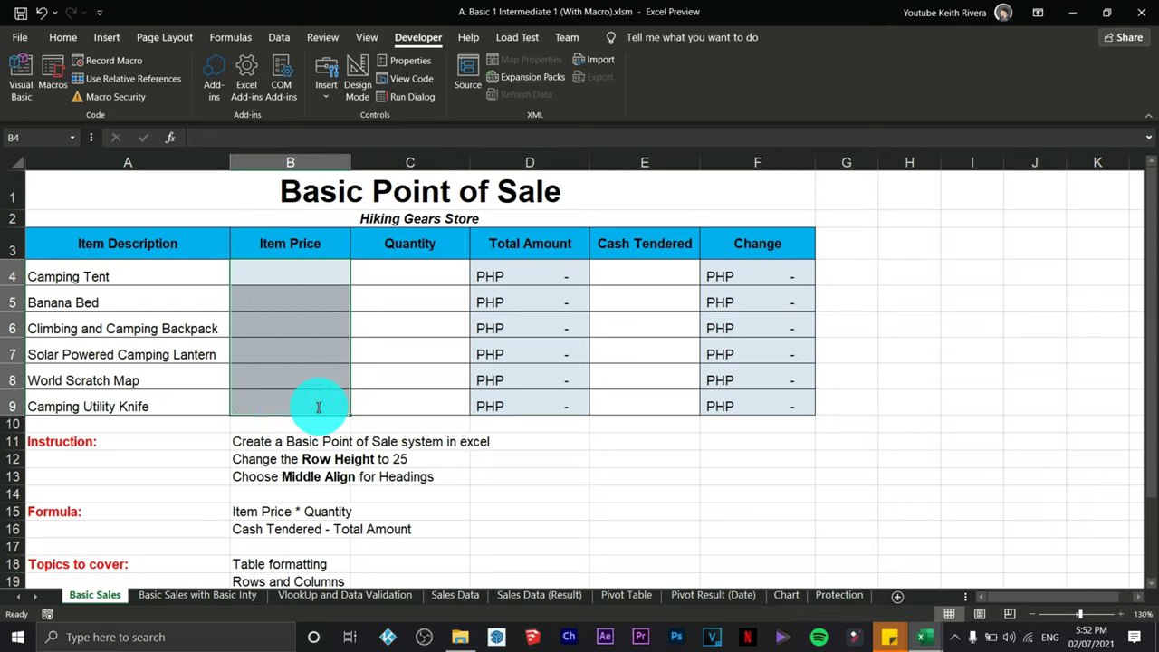
Start recording a macro named ItemPrice, stored in this workbook
click(383, 510)
click(309, 294)
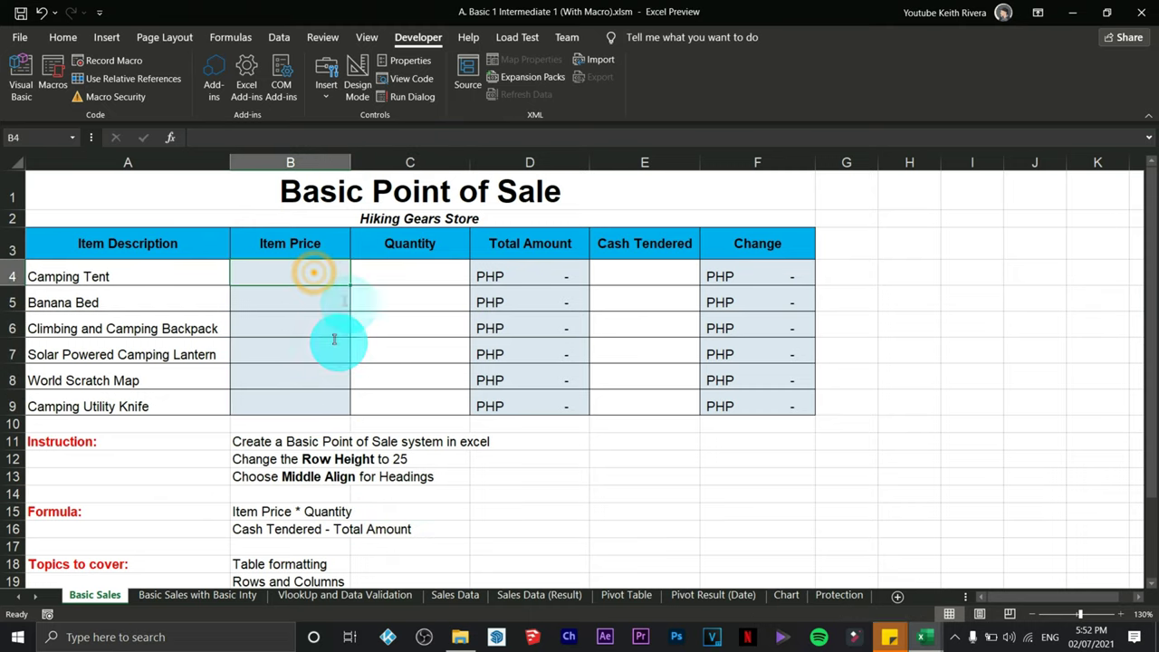
click(704, 458)
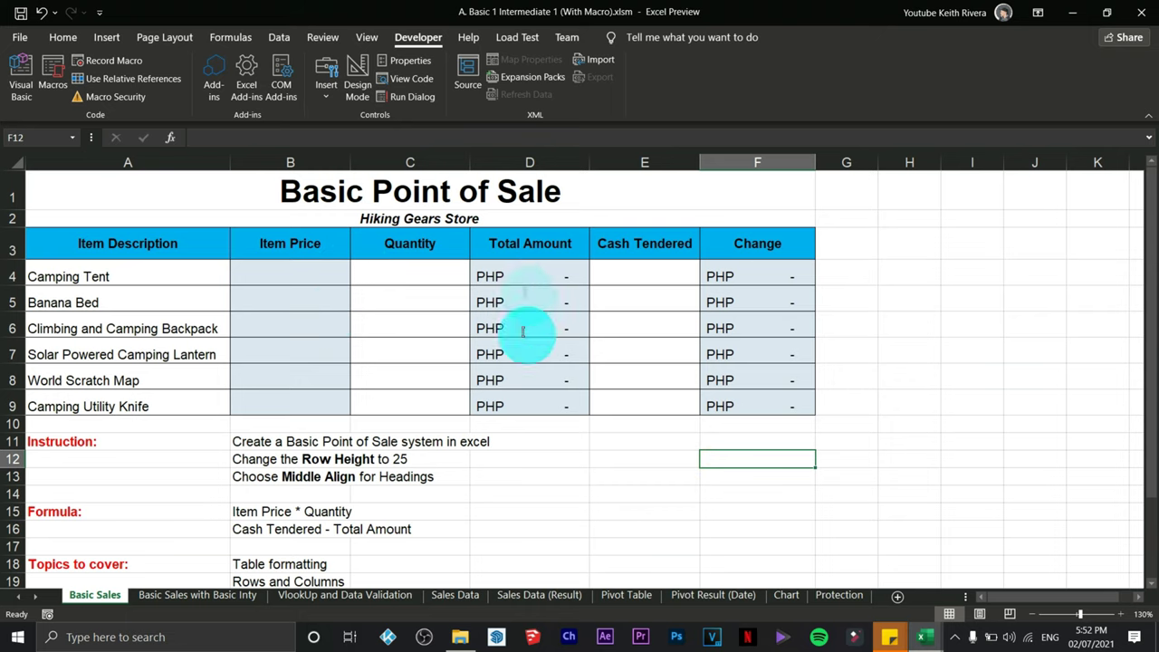
click(128, 65)
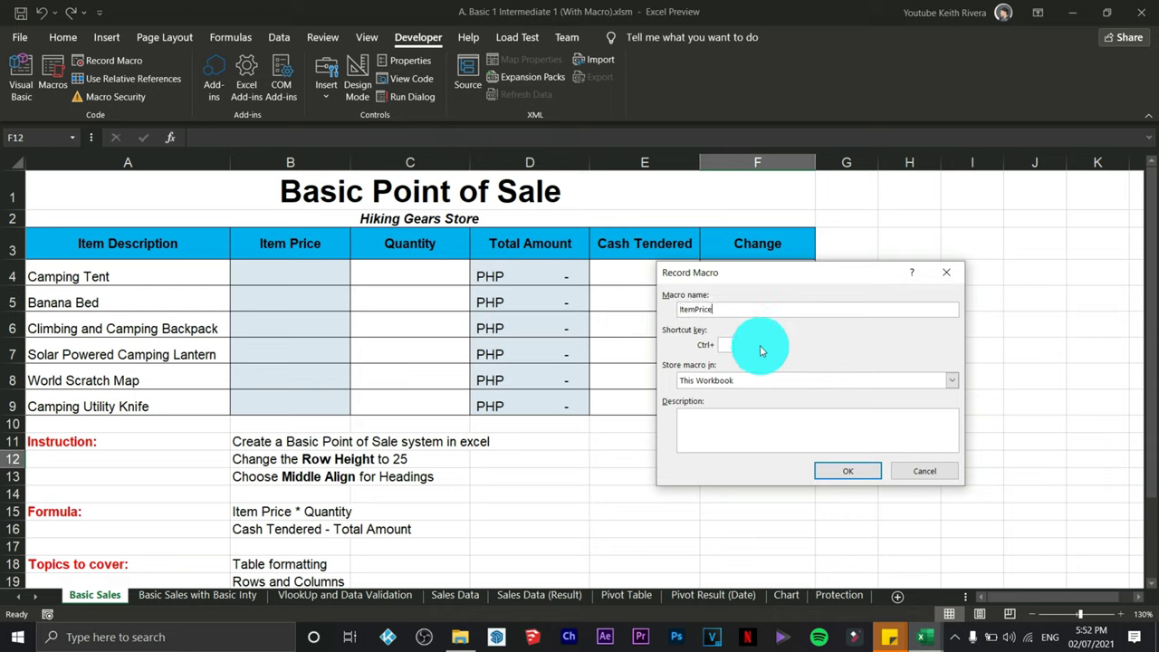
click(692, 308)
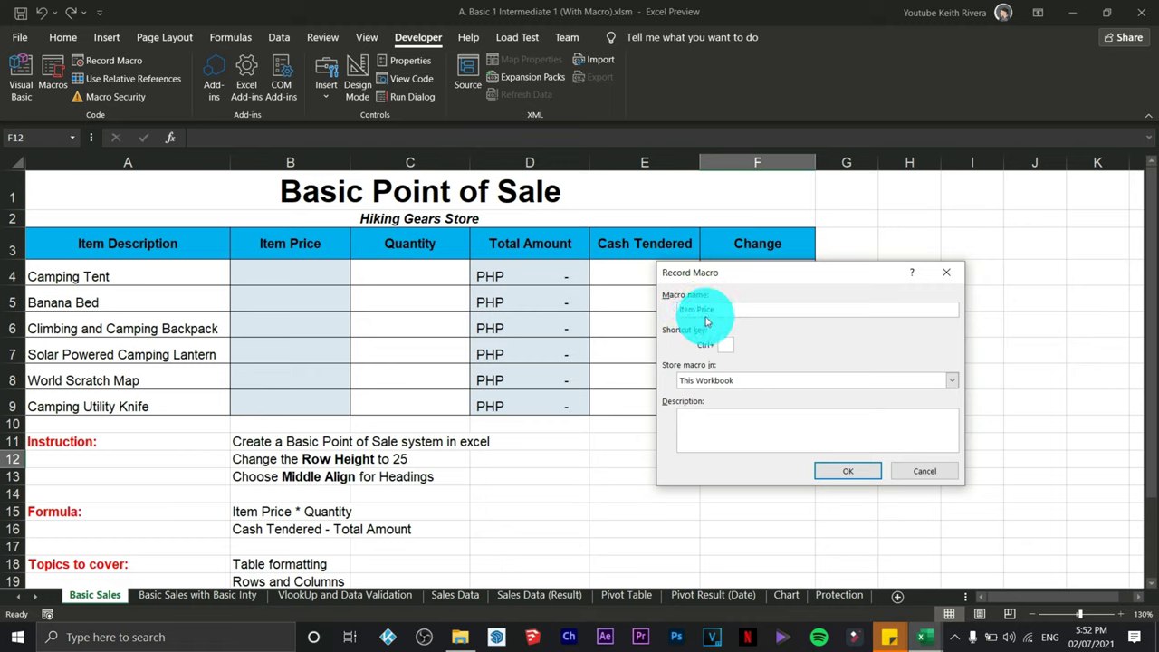
click(709, 320)
drag(717, 309, 689, 312)
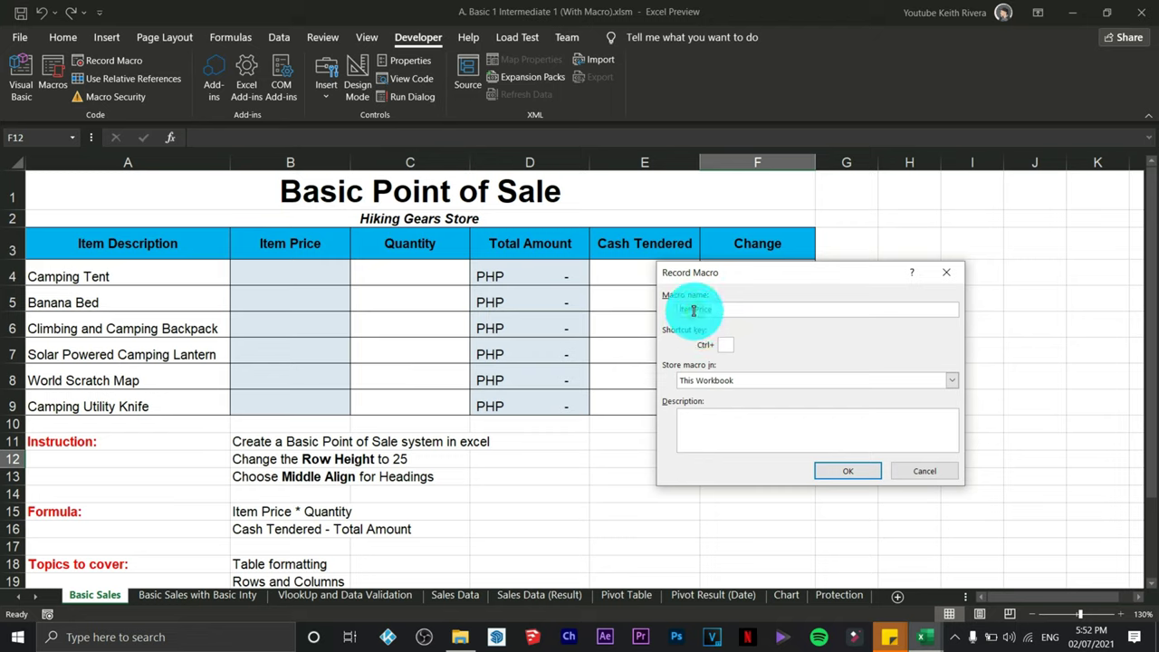
click(694, 309)
click(826, 465)
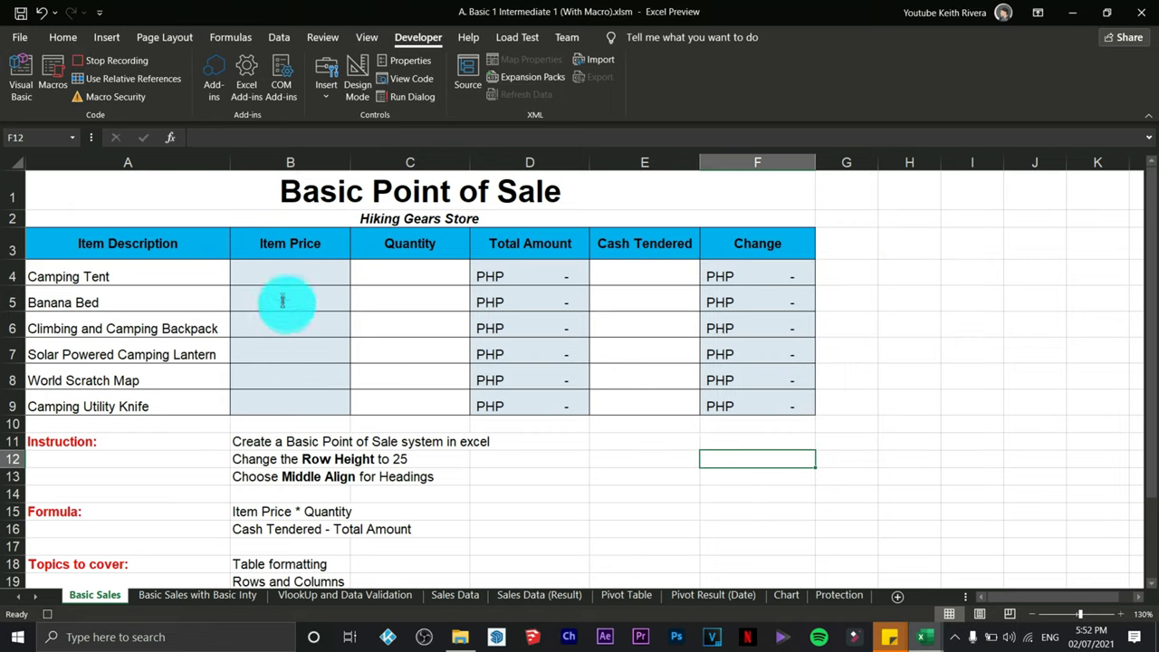
Enter the Item Price values 250, 120, 250, 362, 123 and 450 in cells B4 to B9
click(285, 274)
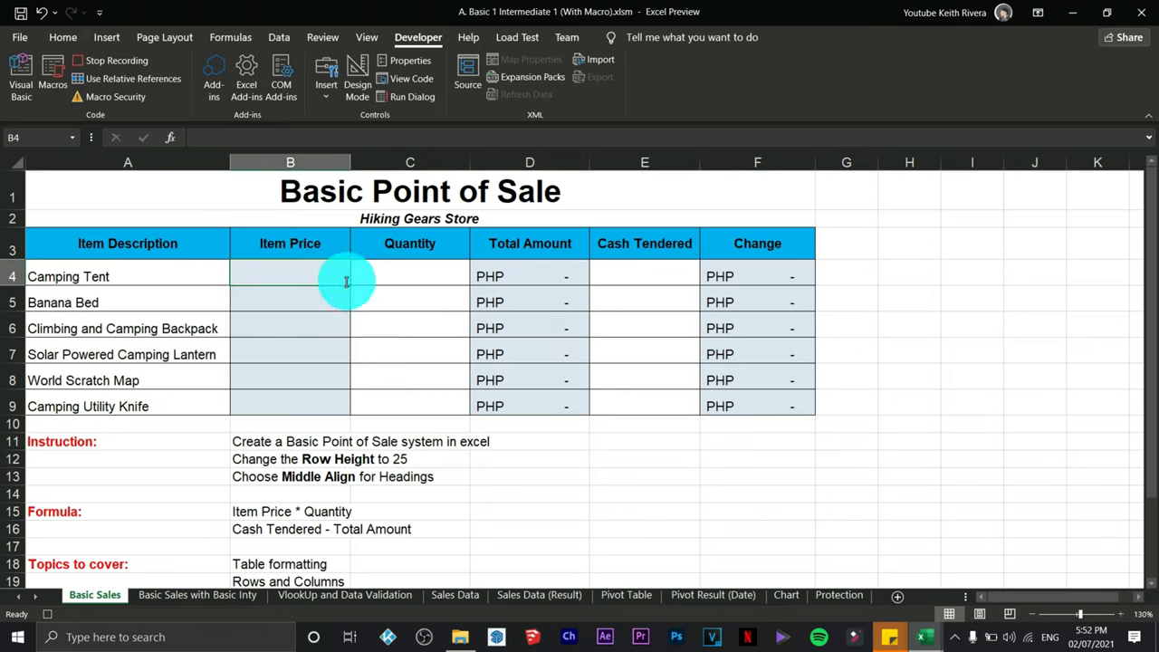
text(250)
key(Return)
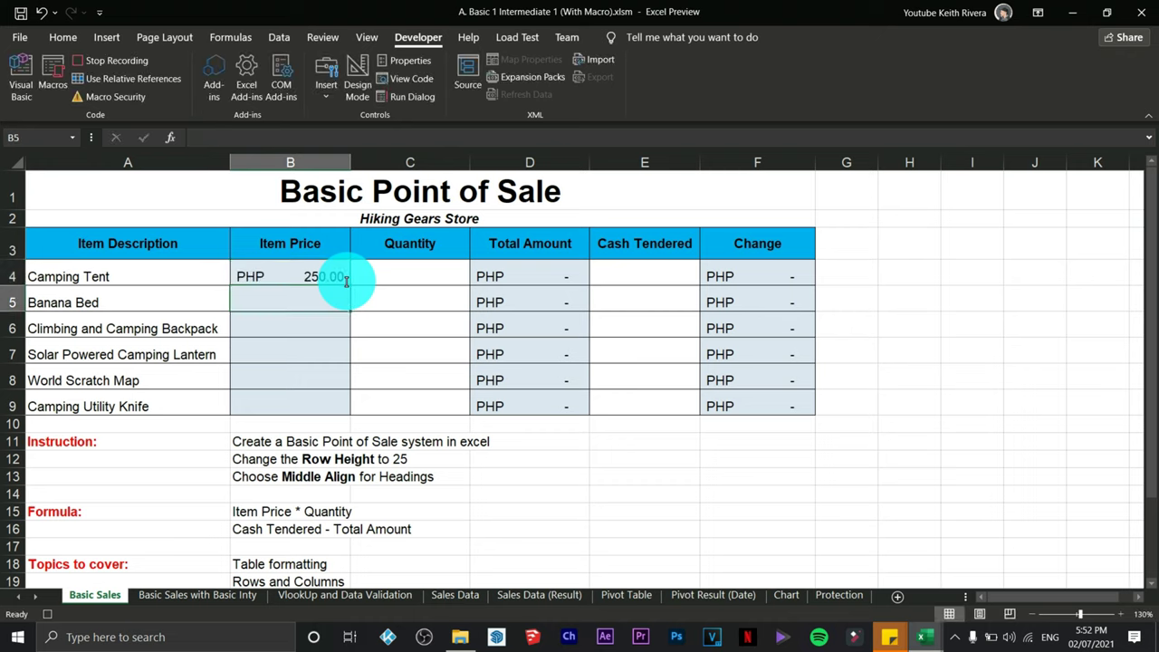
text(120)
key(Return)
text(250)
key(Return)
text(3)
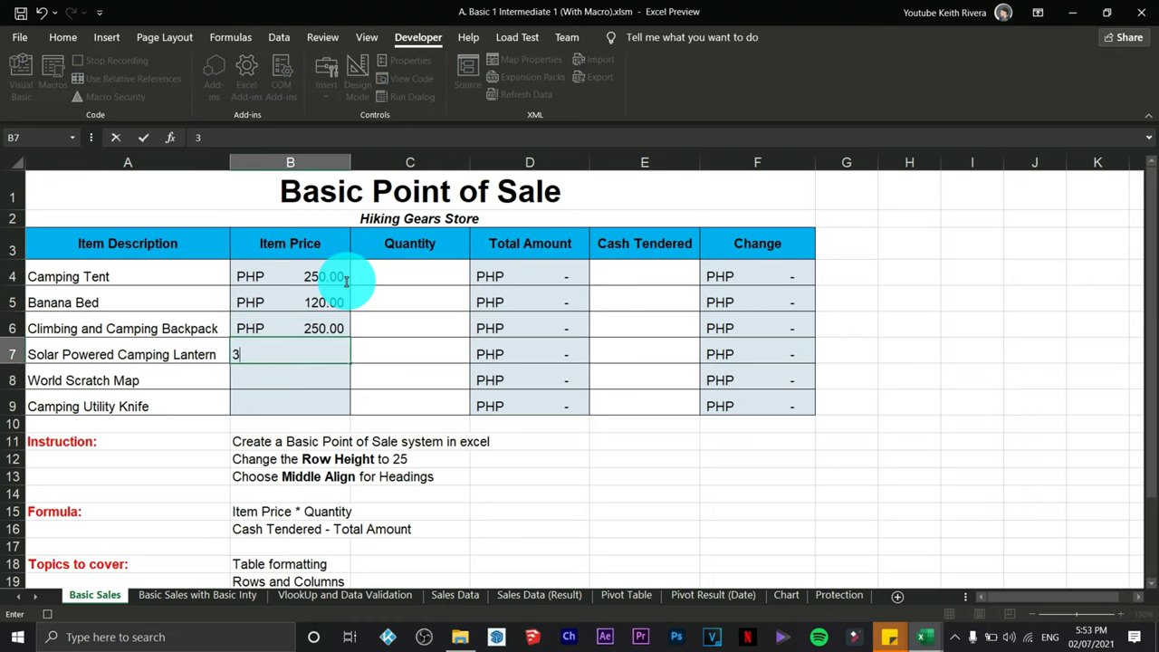
text(62)
key(Return)
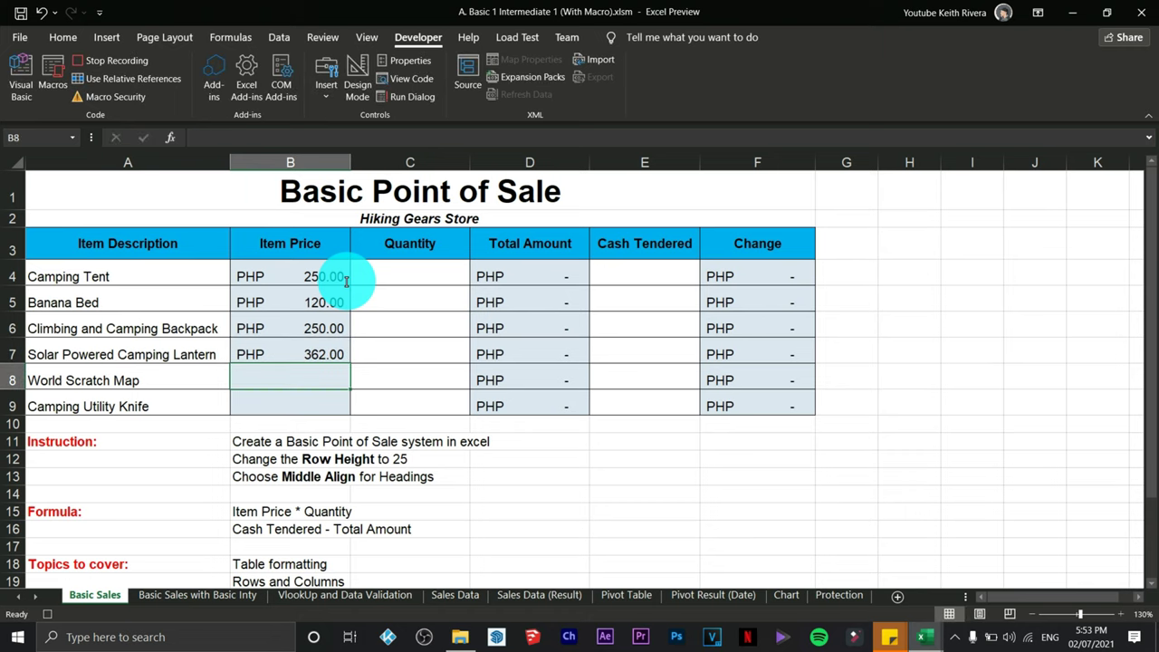
text(123)
key(Return)
text(450)
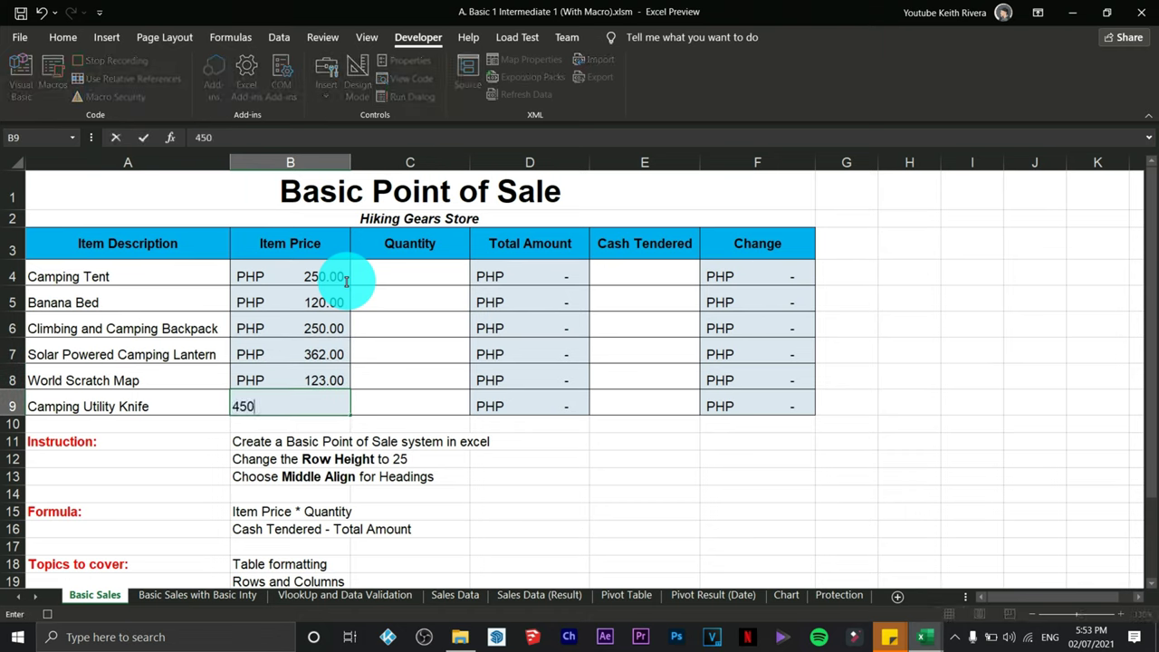
key(Return)
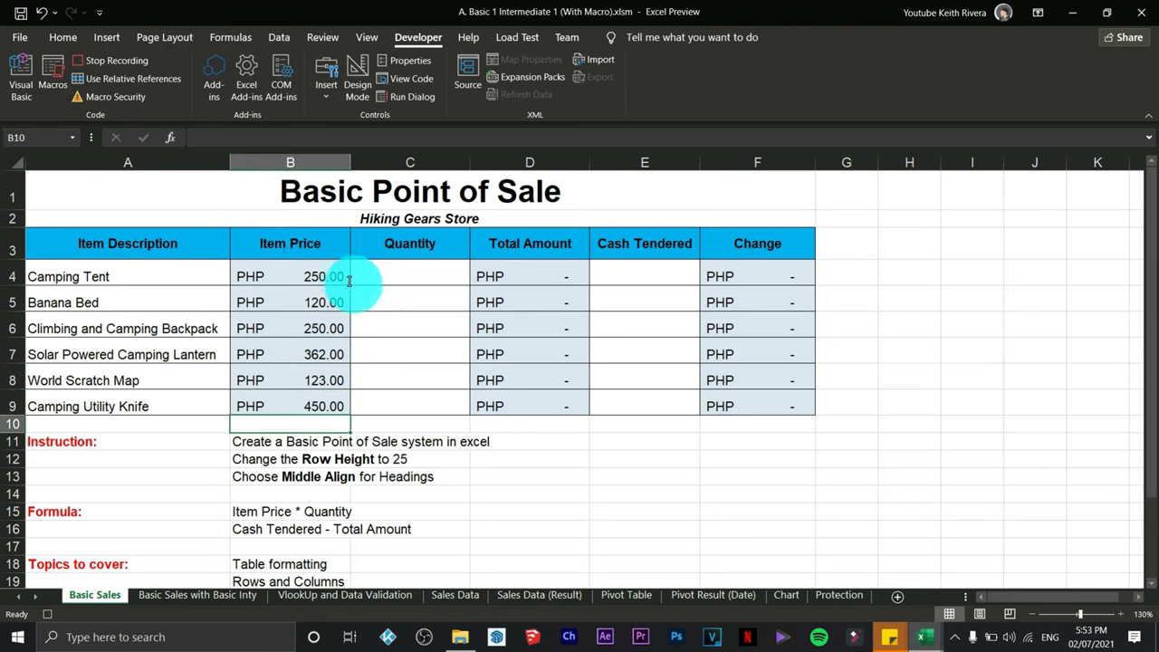
Stop recording the macro and clear the Item Price values in B4:B9
click(104, 62)
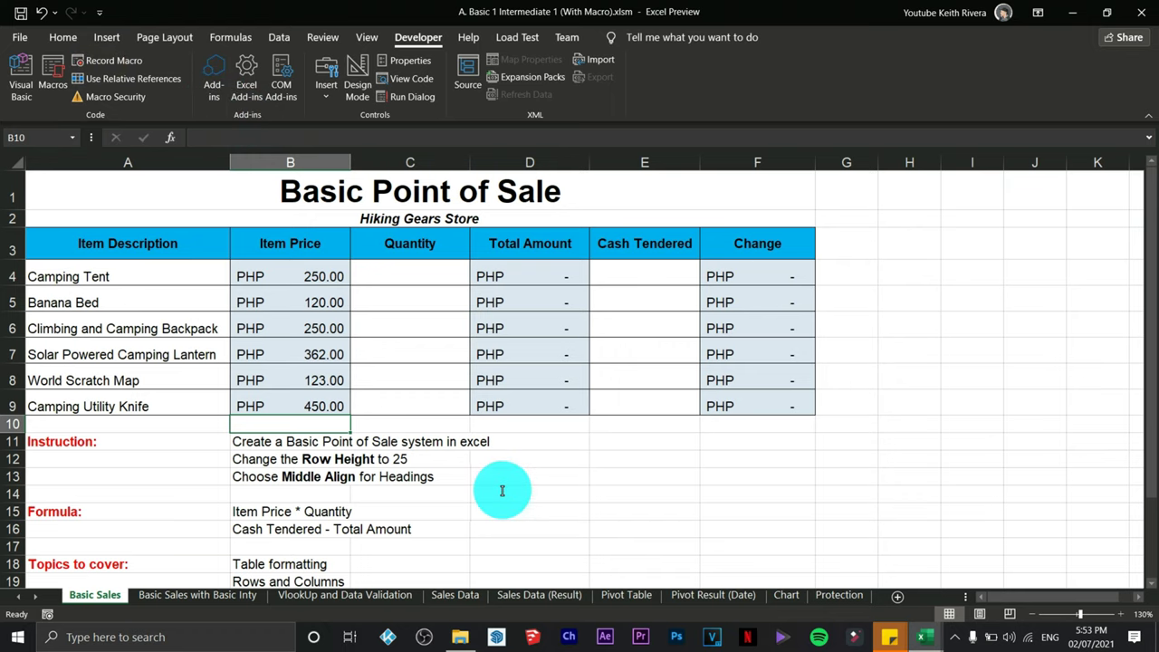
click(486, 456)
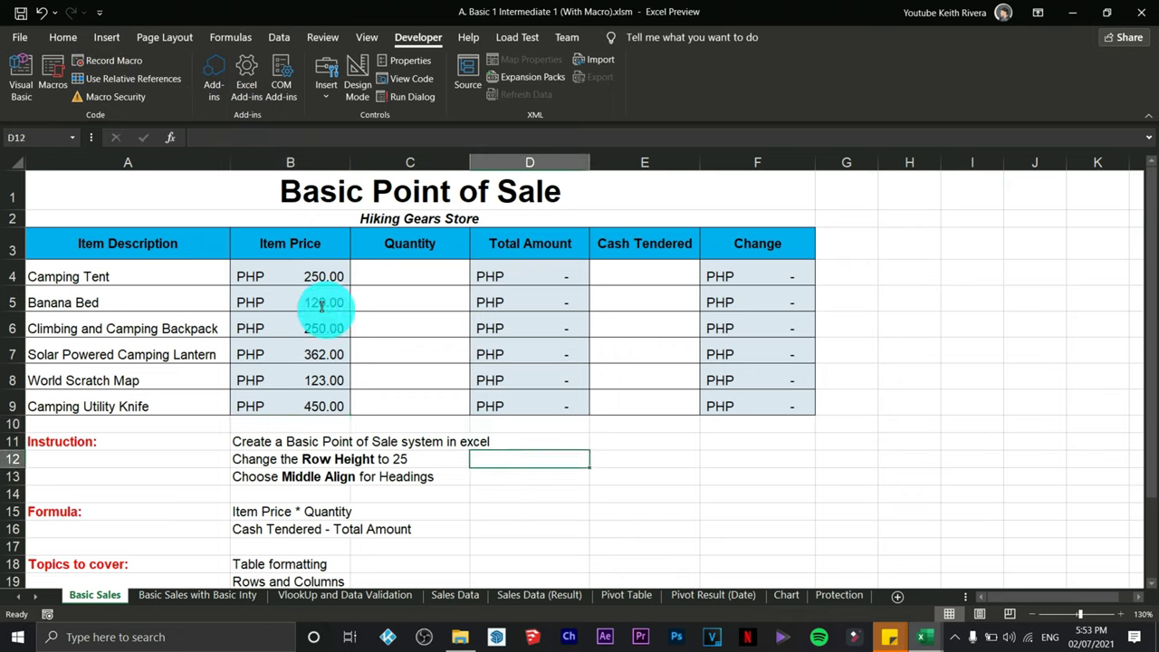
drag(300, 273, 316, 392)
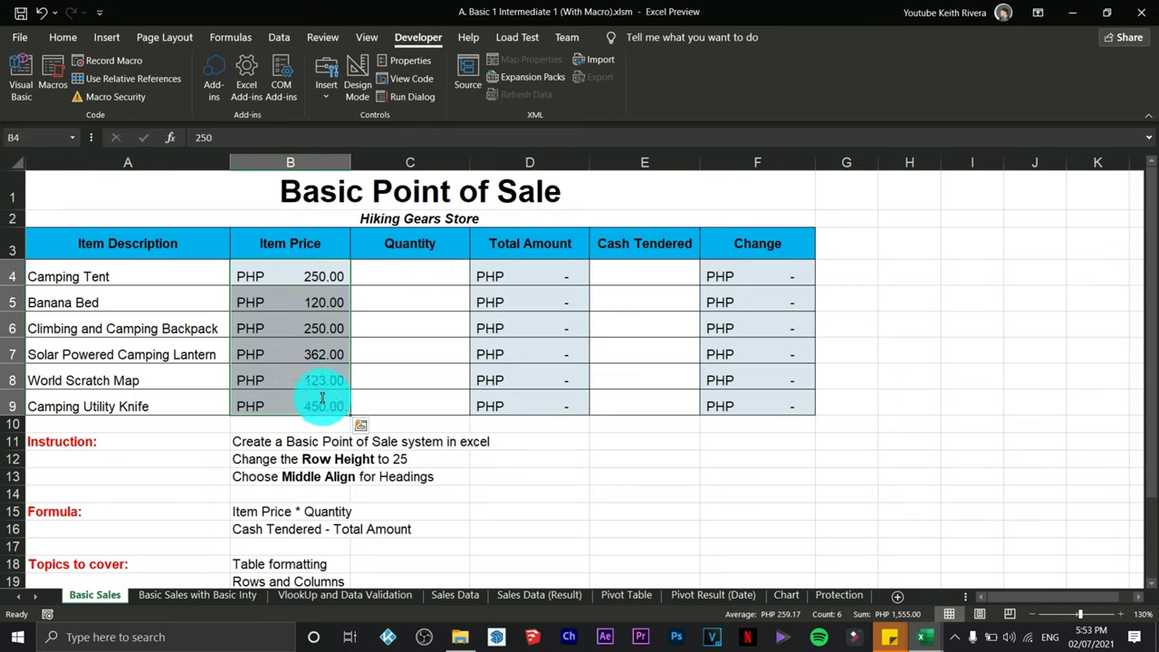
key(Delete)
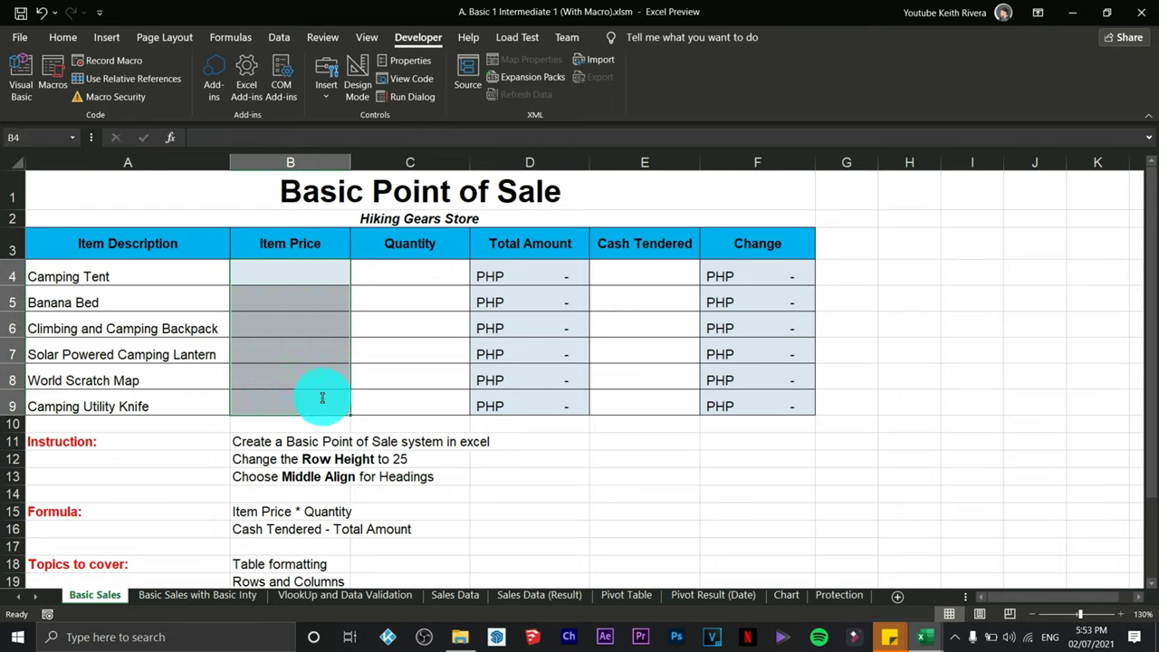
click(643, 439)
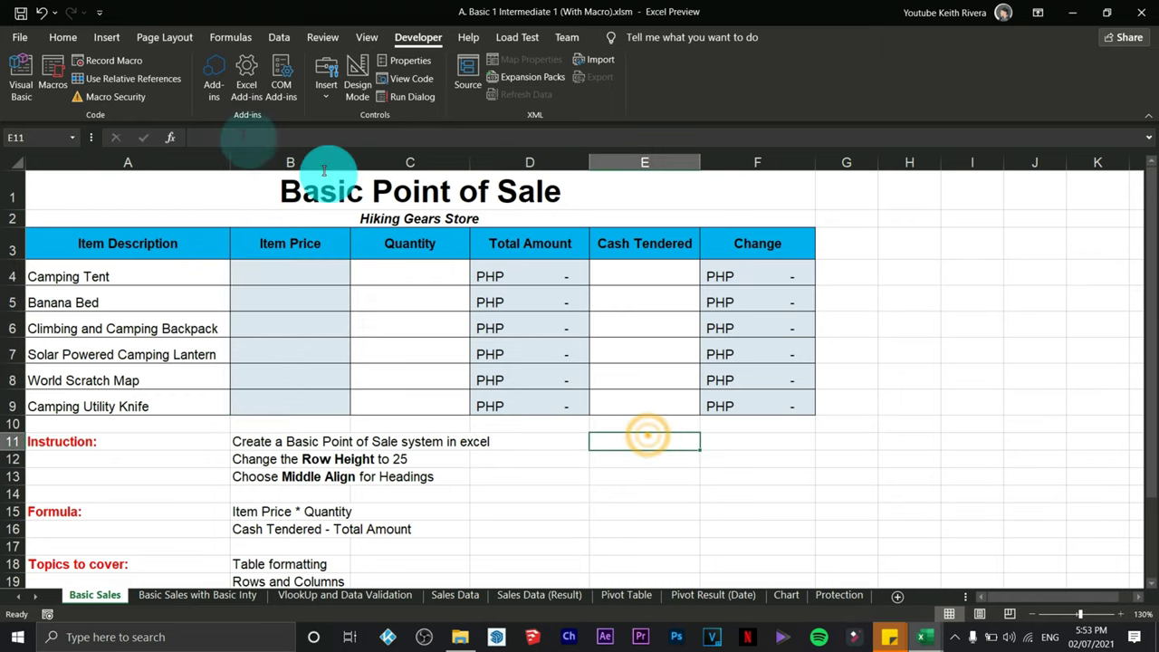
Run the ItemPrice macro from the list of macros in all open workbooks
click(56, 77)
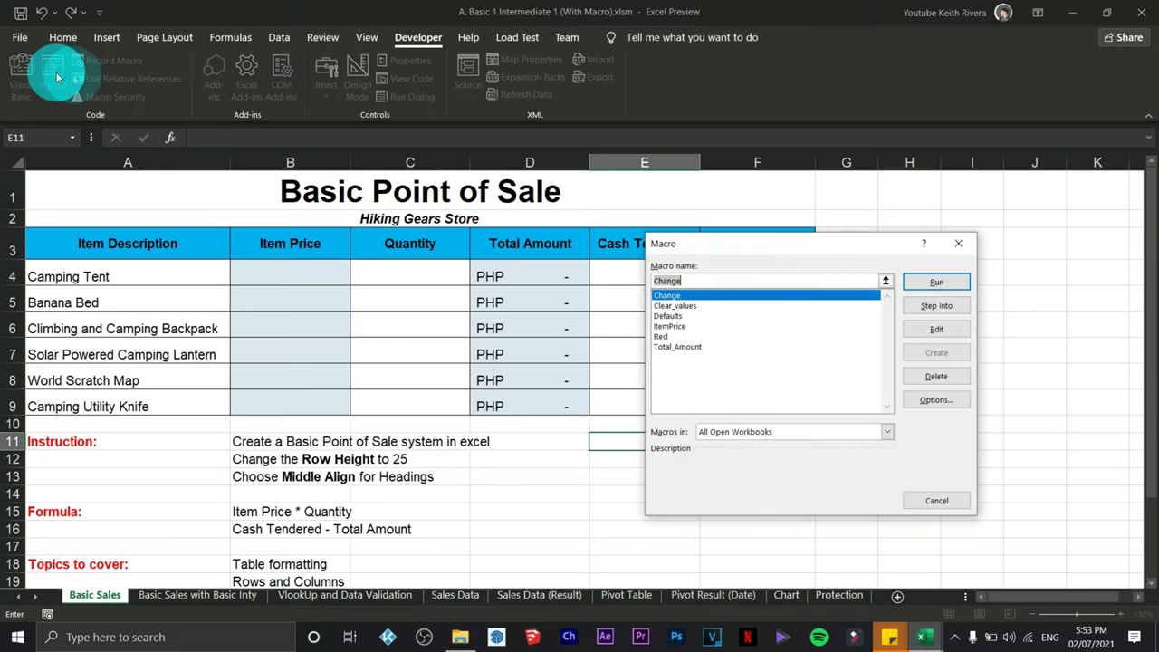
click(677, 327)
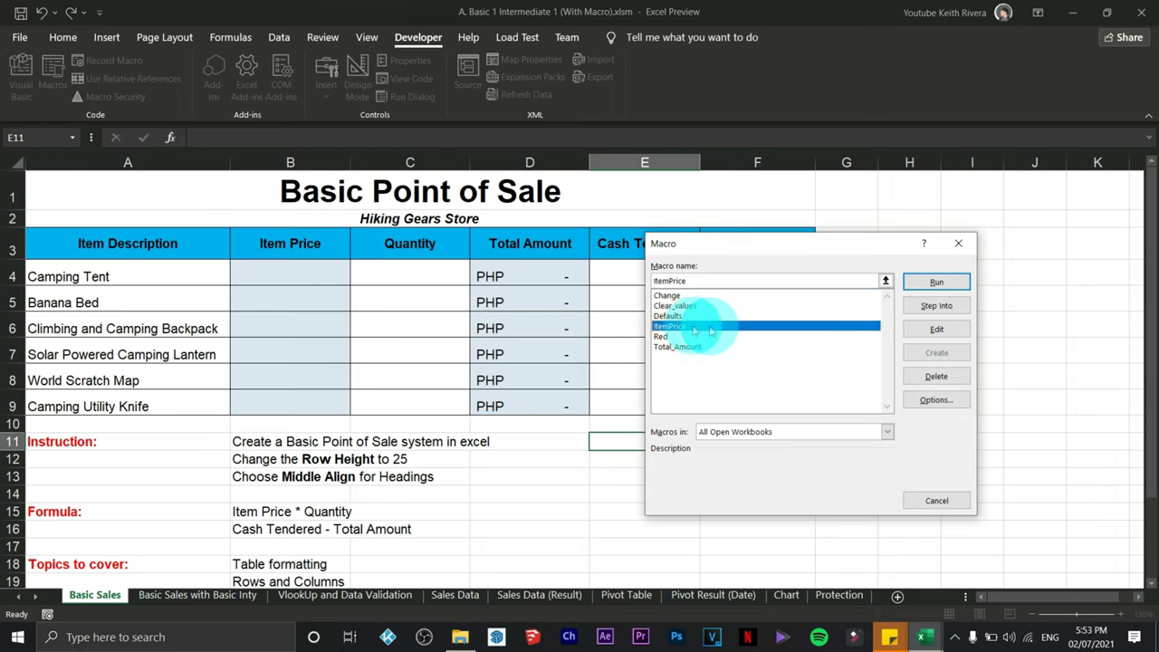
click(957, 287)
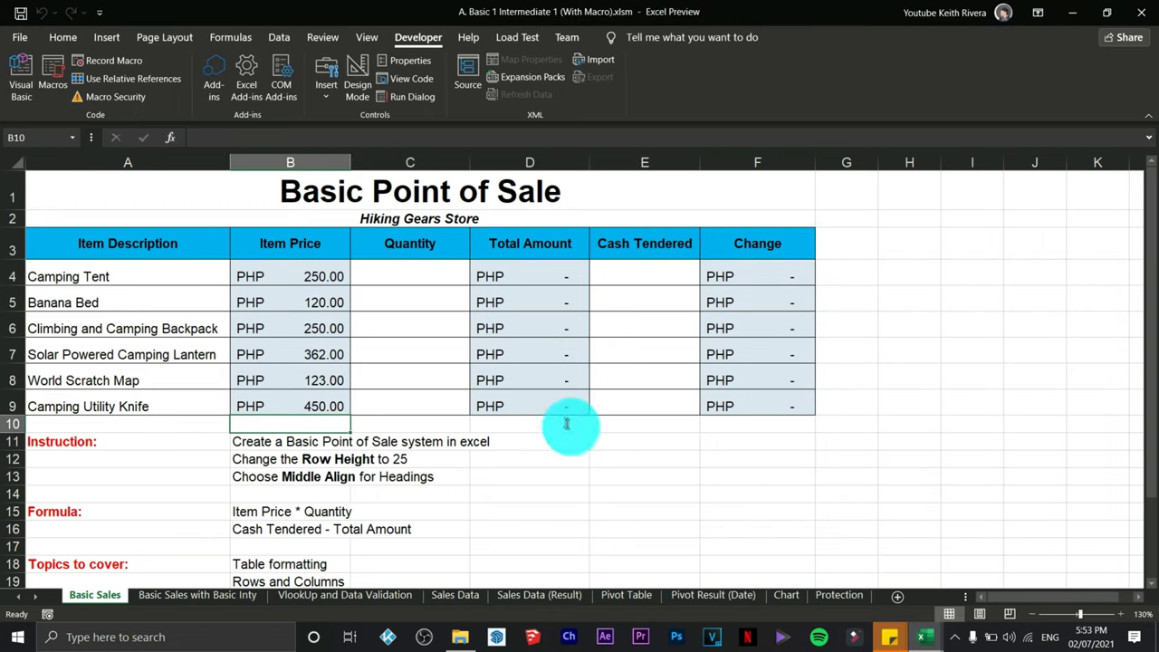
Examine the formulas in the Total Amount and Change columns and the list of existing macros
click(716, 507)
drag(528, 268, 557, 412)
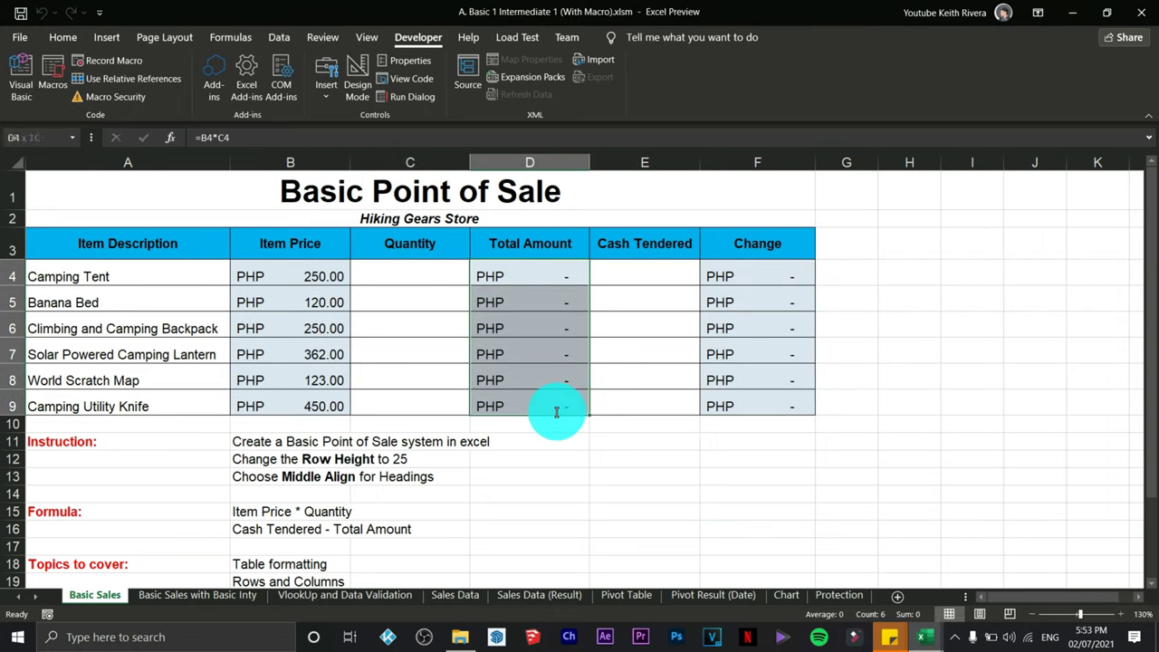
click(730, 497)
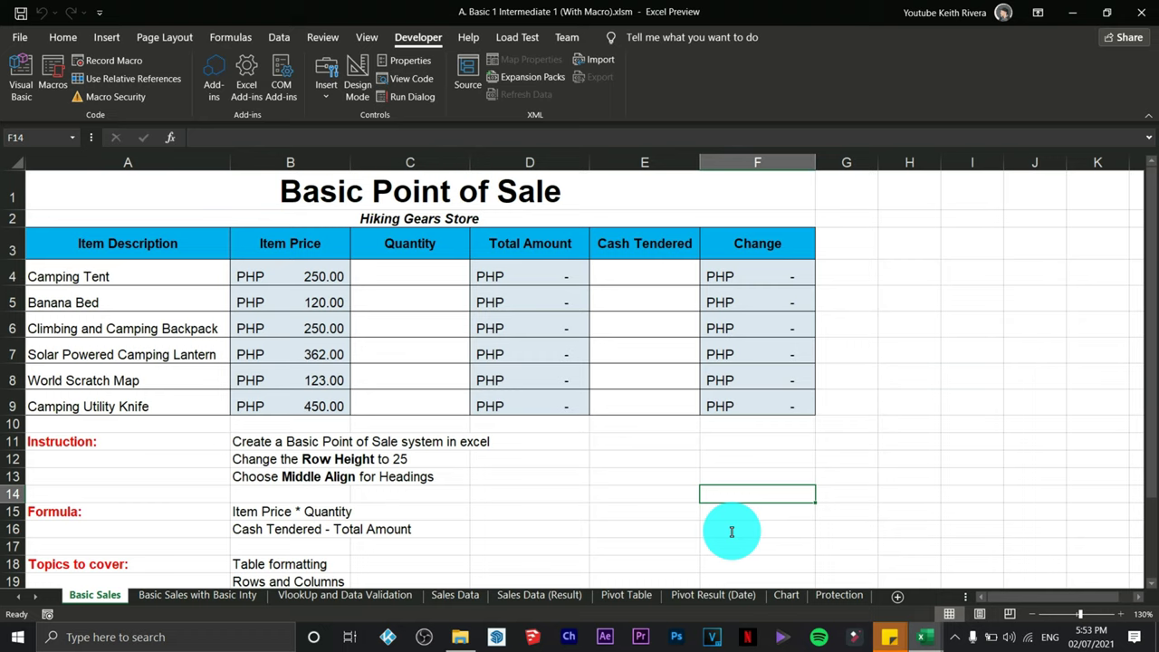
click(787, 274)
drag(760, 309, 555, 406)
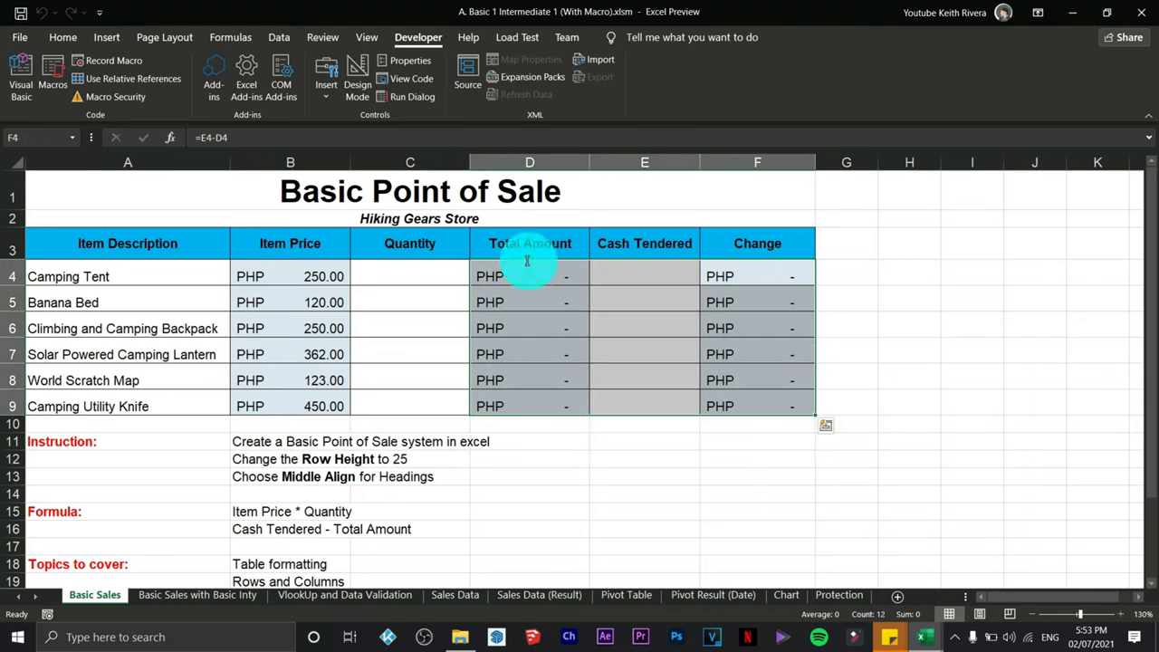
click(790, 275)
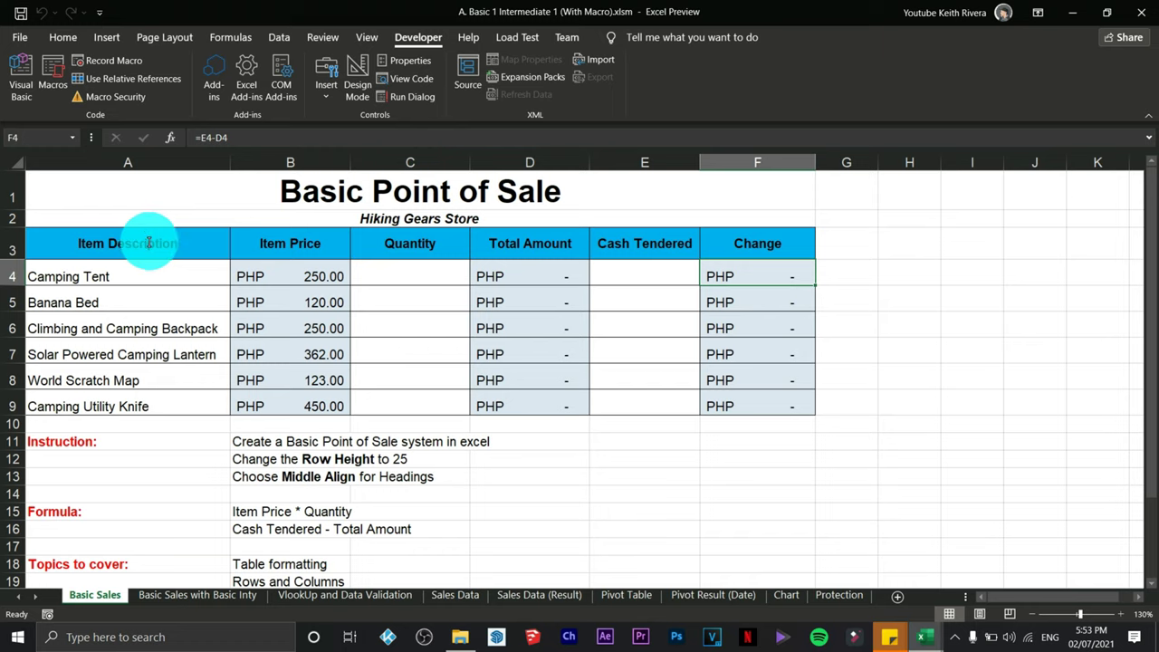
click(50, 91)
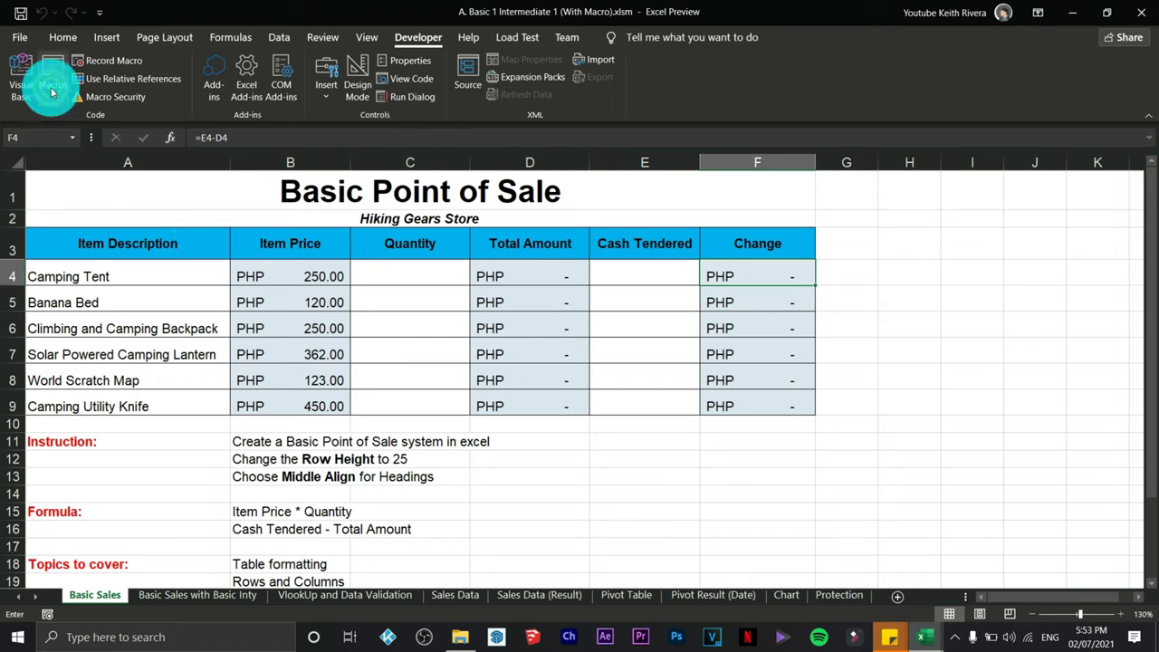
click(961, 243)
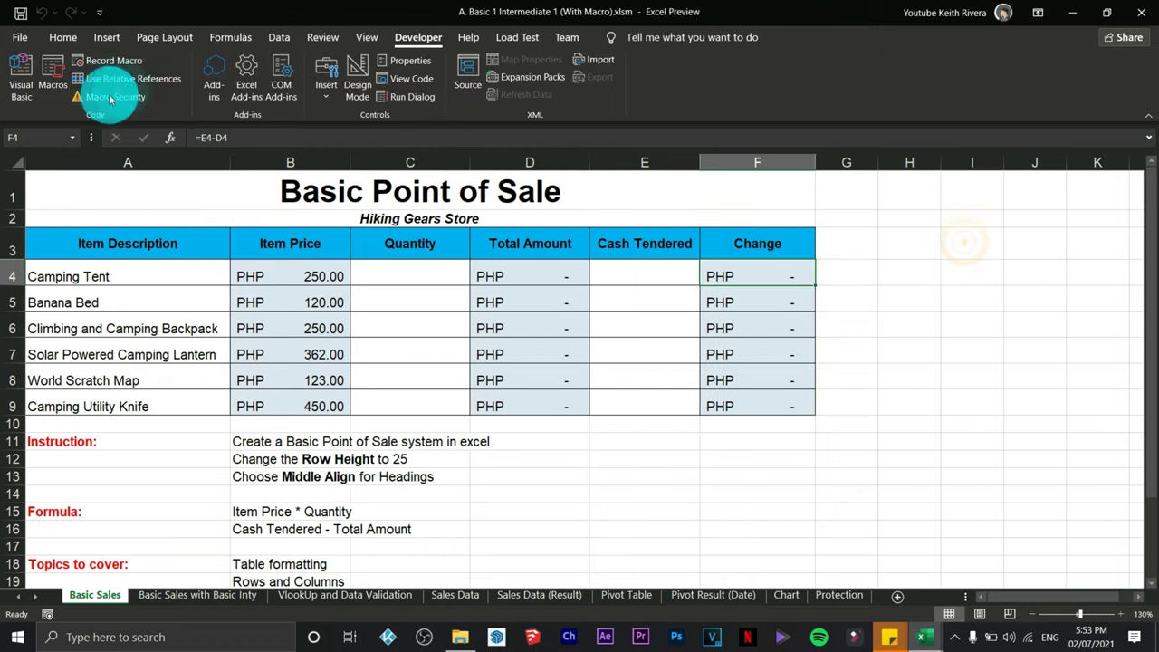
Delete the Total_Amount macro and confirm its removal
click(51, 79)
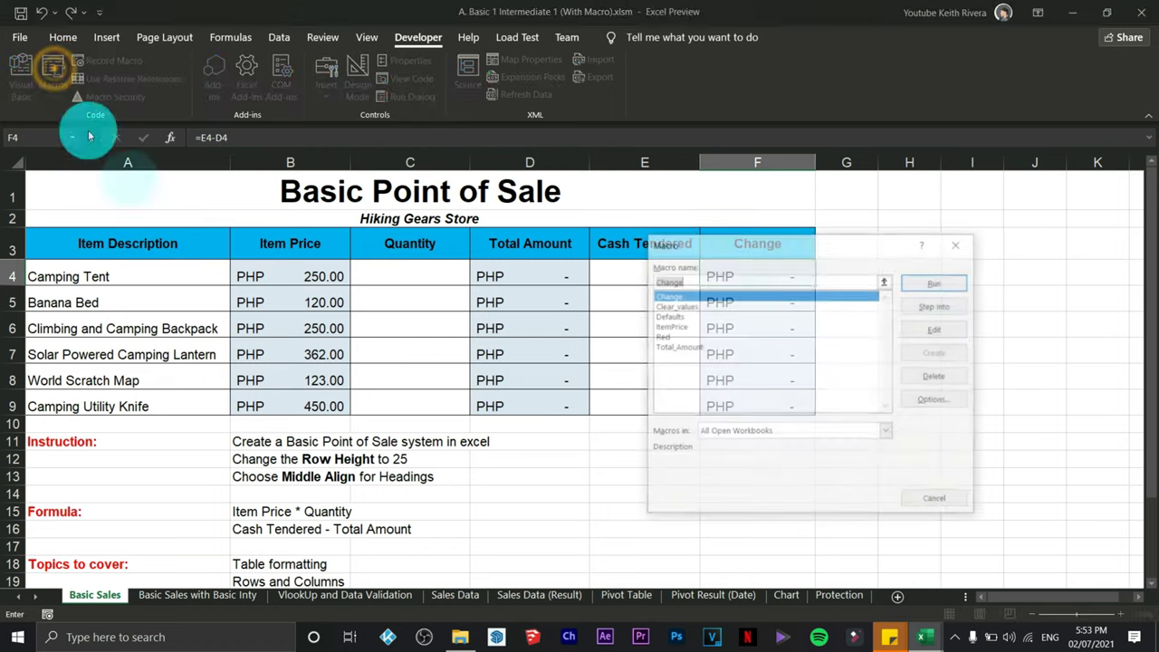
click(711, 346)
click(939, 376)
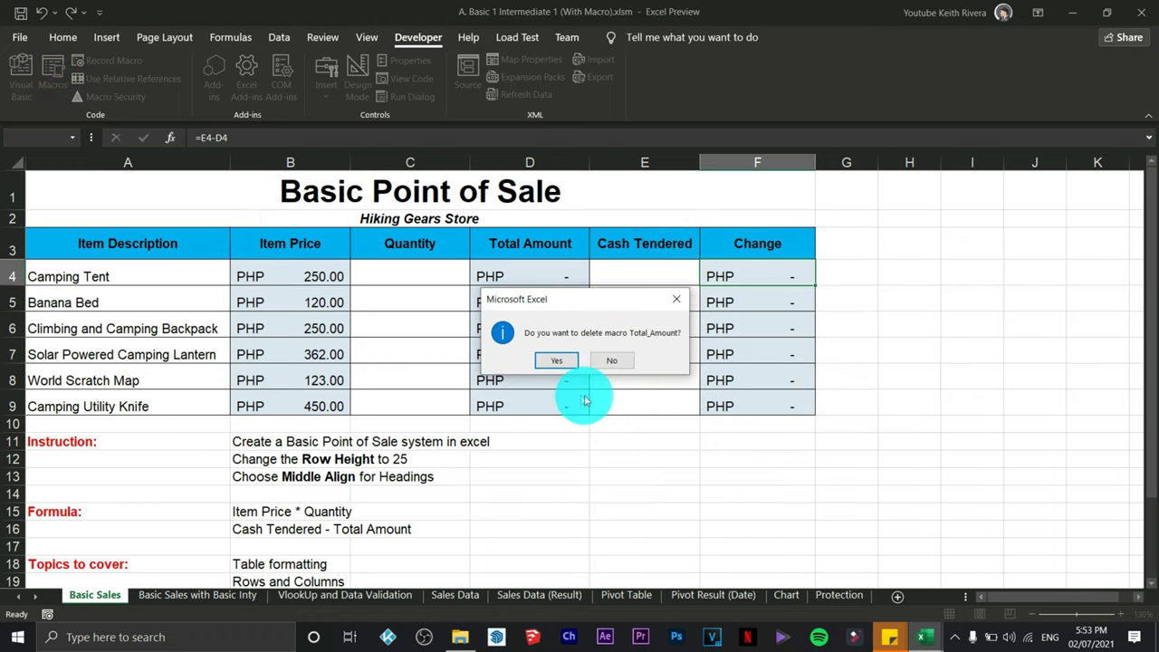
click(563, 359)
Delete the Defaults macro from the list of macros and confirm its removal
click(50, 91)
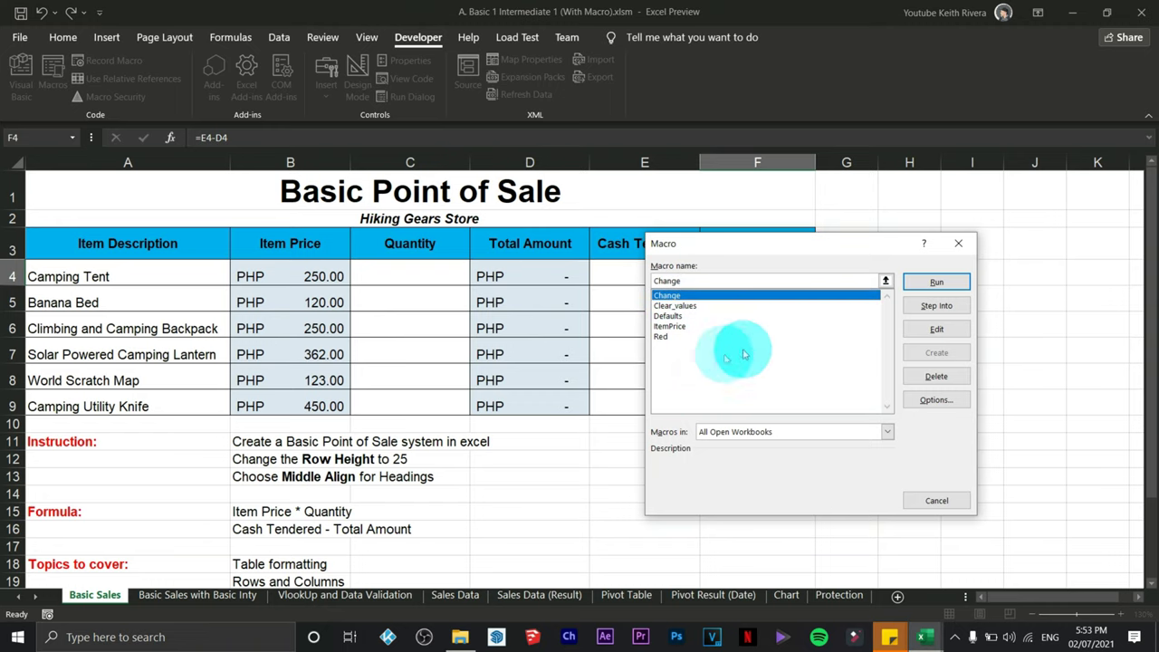
click(676, 342)
click(688, 327)
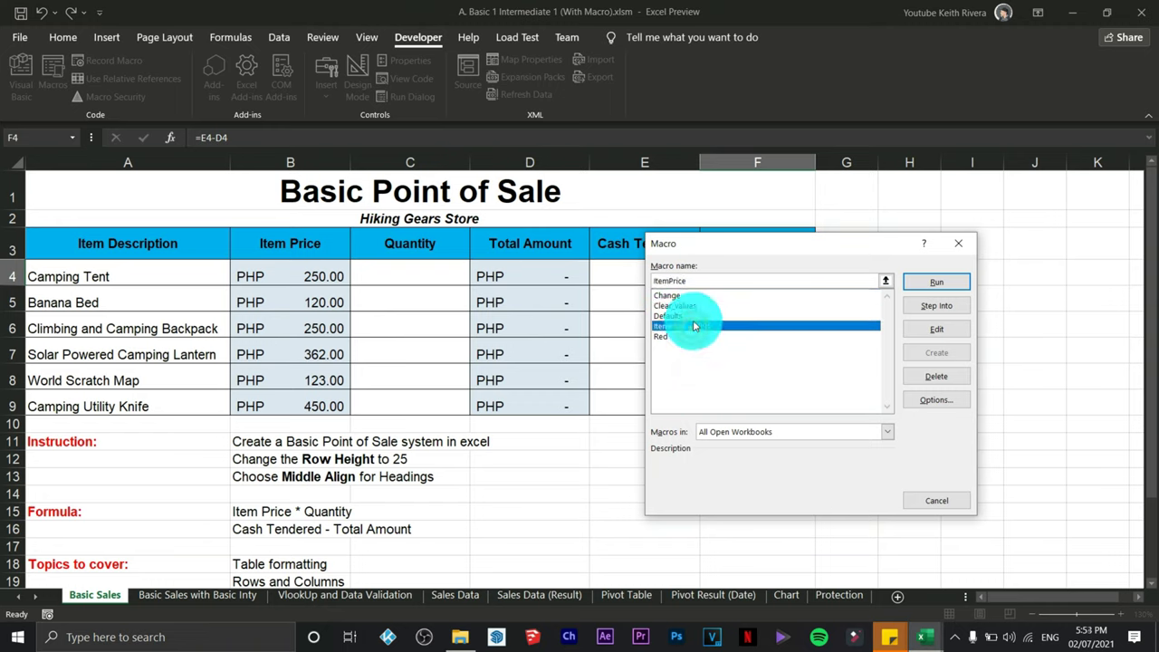
click(706, 316)
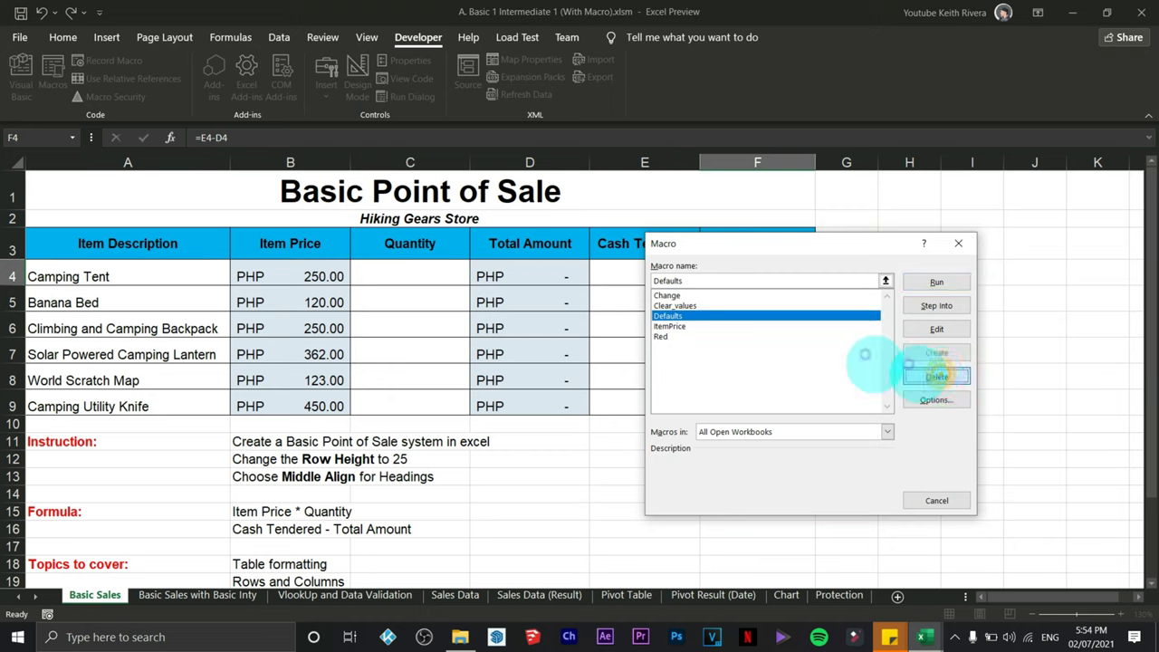
click(937, 376)
click(557, 358)
Delete the Clear_values macro and confirm its removal
click(54, 77)
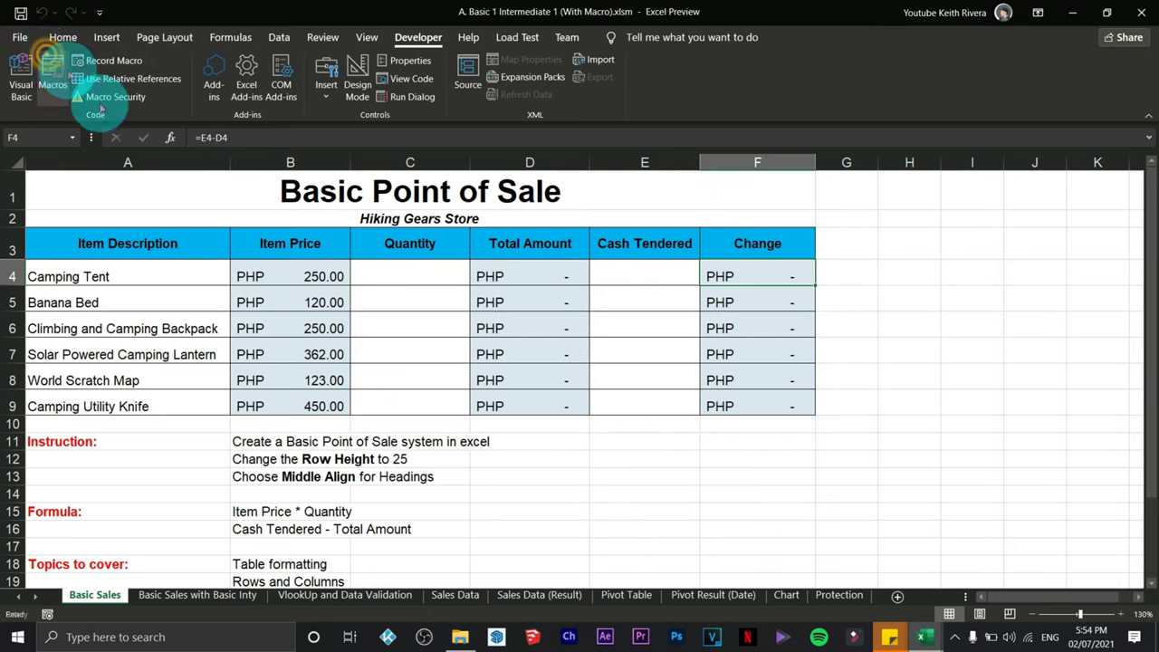
click(725, 306)
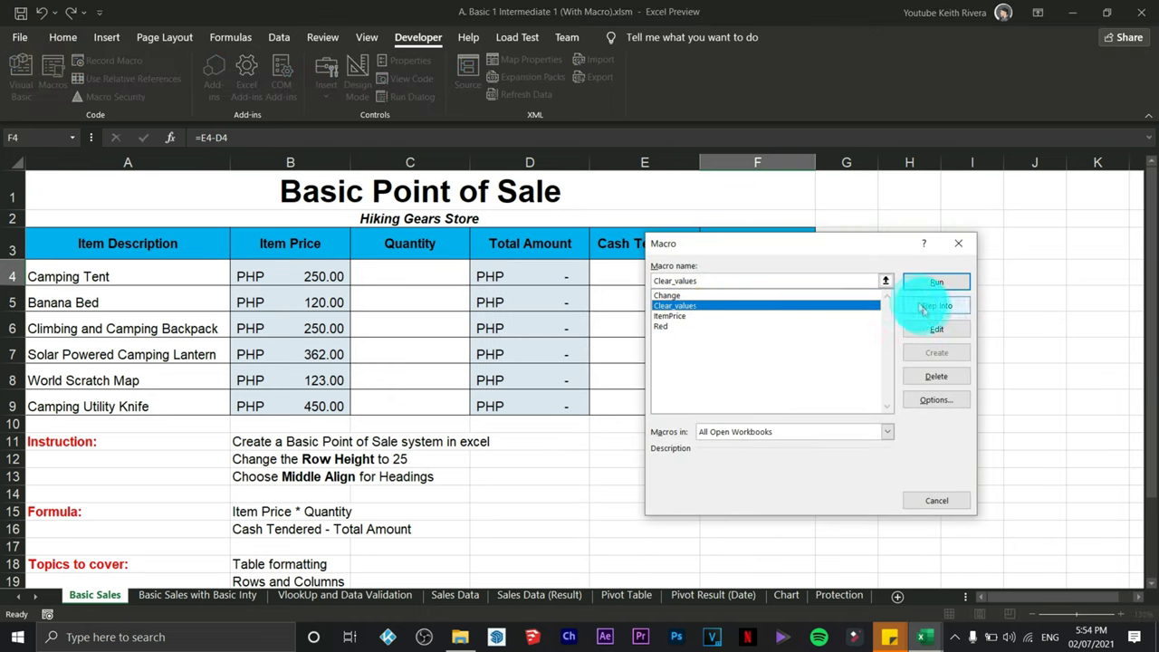
click(937, 379)
click(566, 362)
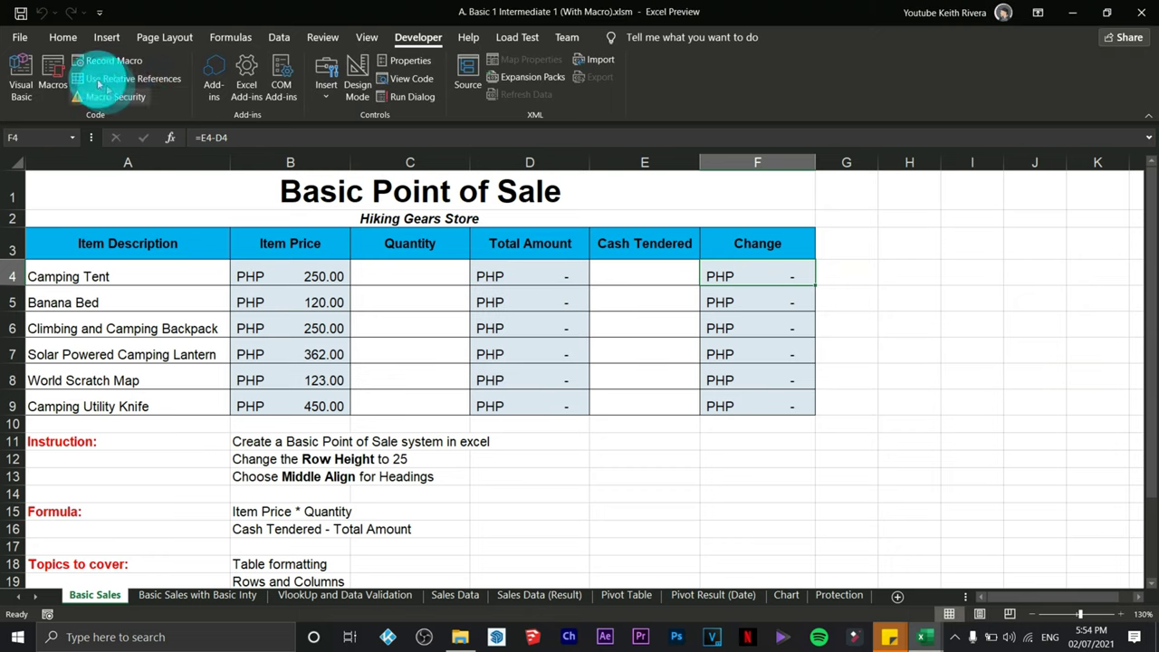
Delete the Change macro from the list of macros and confirm its removal
click(52, 77)
click(695, 307)
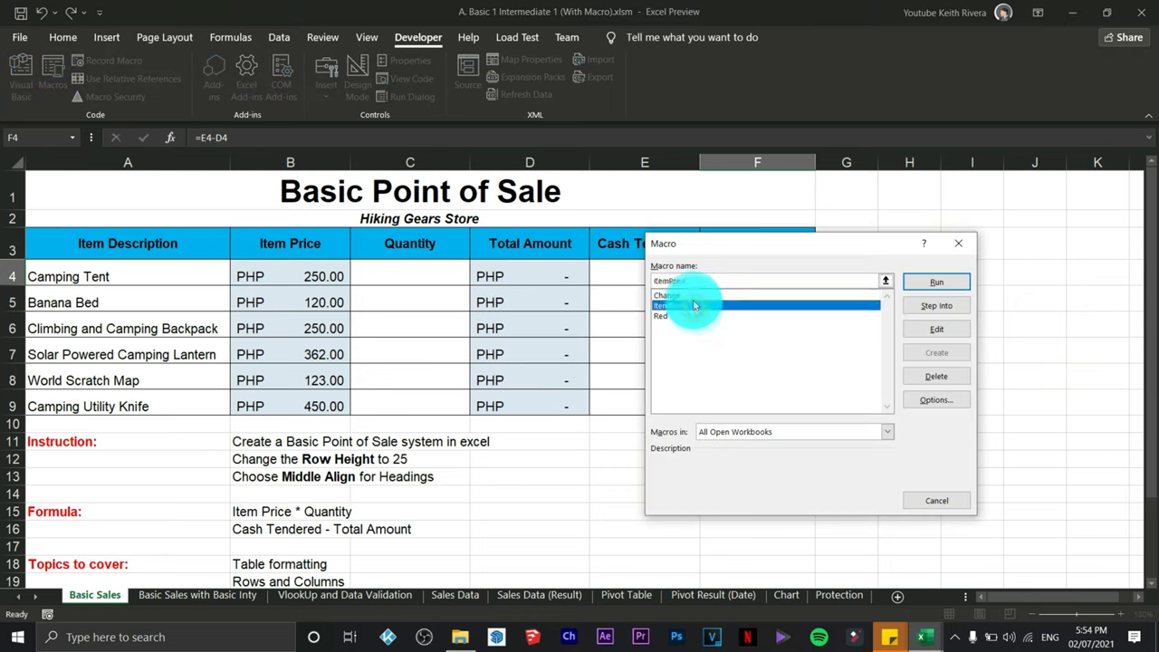
click(694, 296)
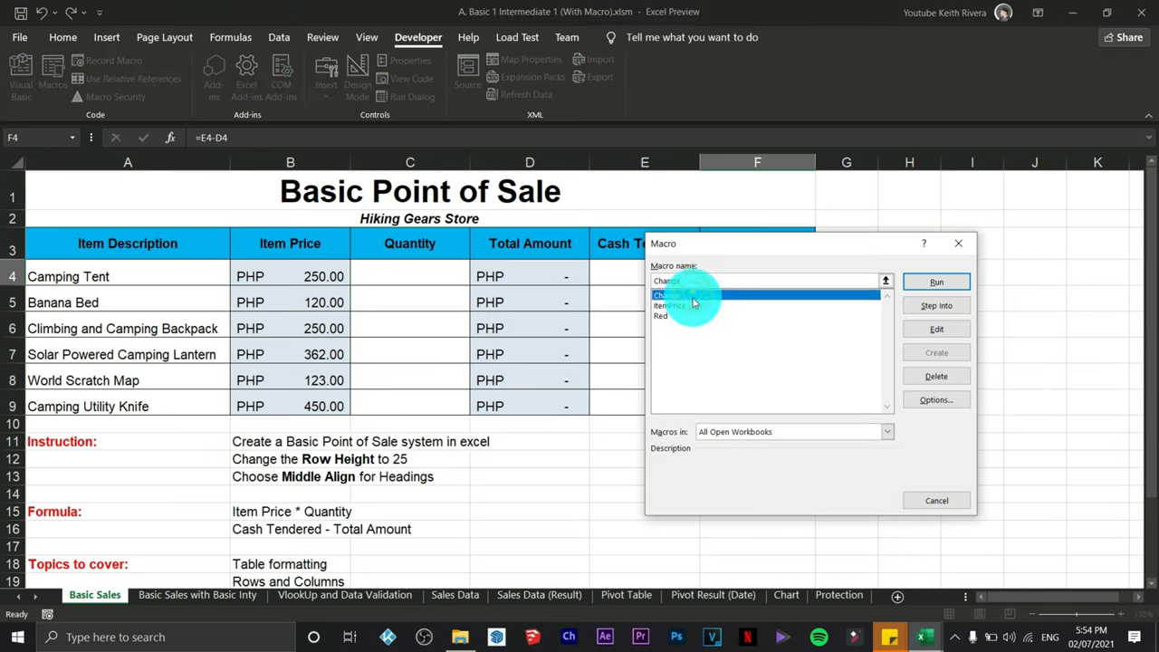
click(938, 378)
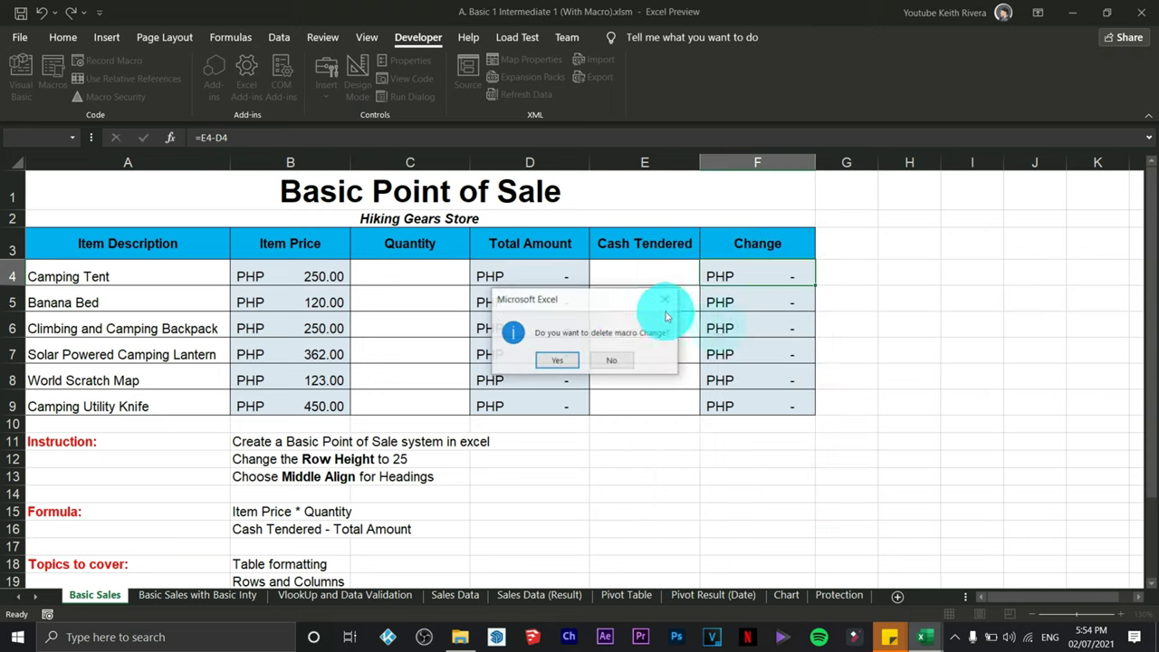
click(560, 362)
click(631, 441)
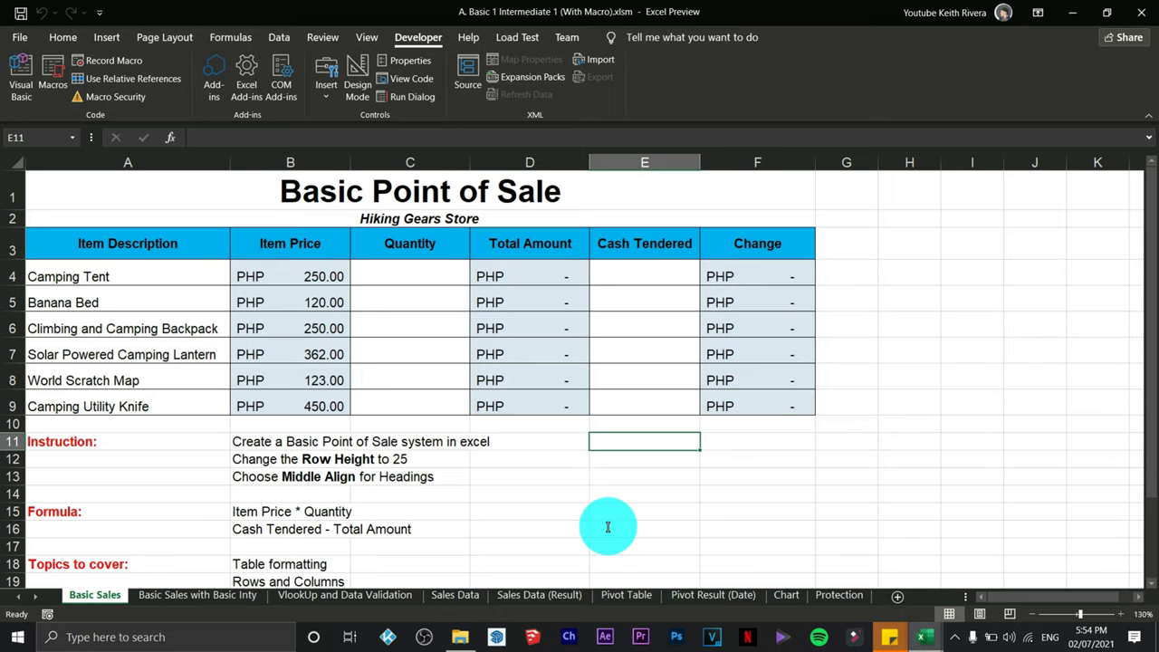
Clear the formulas from the Total Amount cells D4:D9 and the Change cells F4:F9
drag(527, 276, 528, 415)
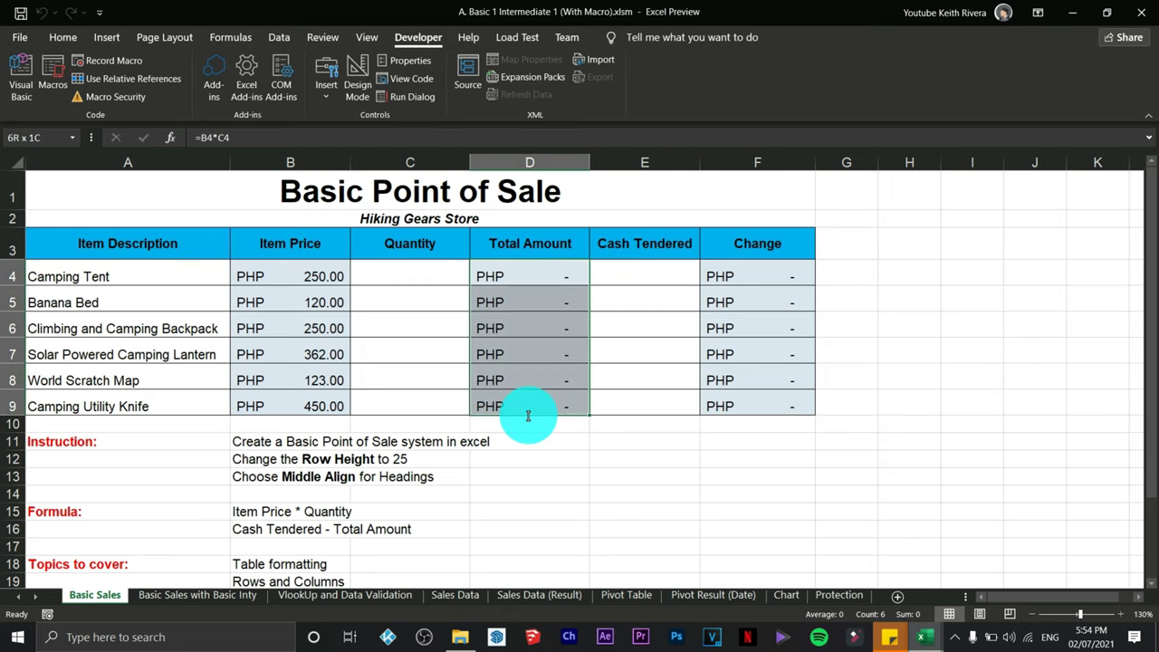
click(533, 286)
click(720, 271)
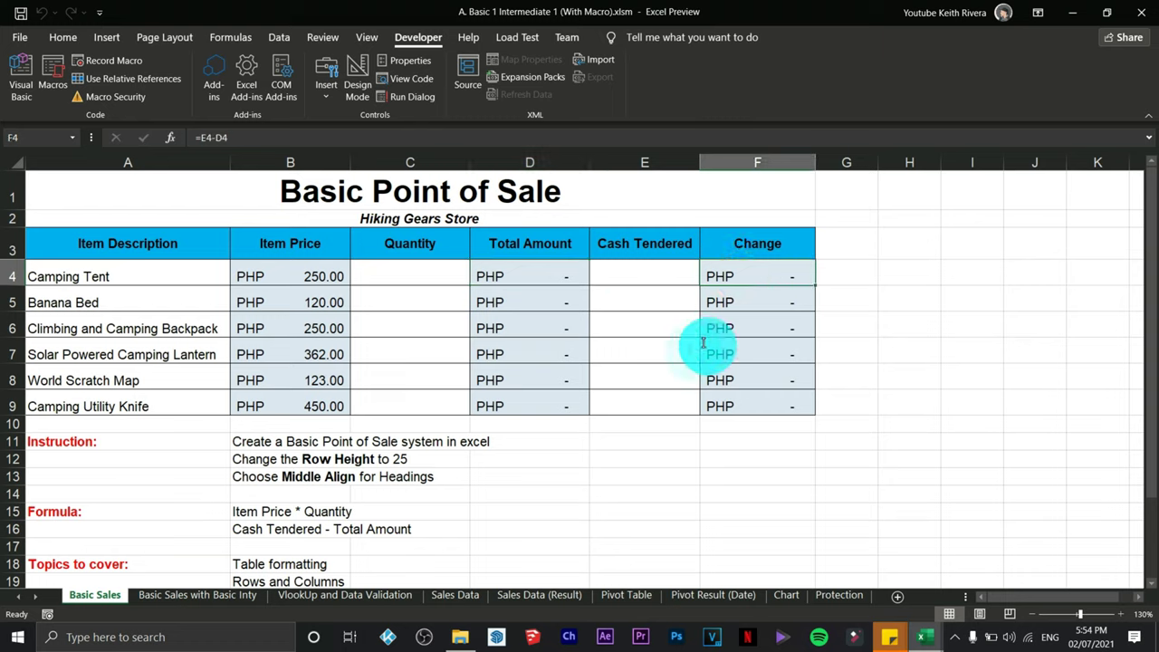
drag(525, 268, 534, 405)
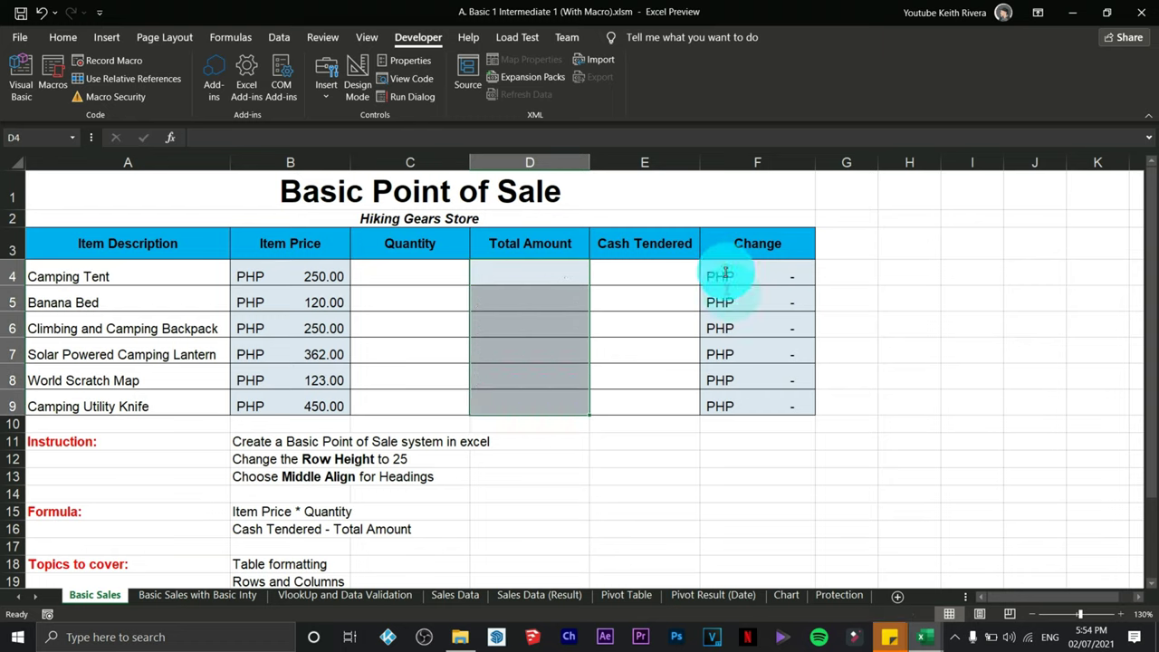
drag(719, 276, 719, 406)
click(742, 471)
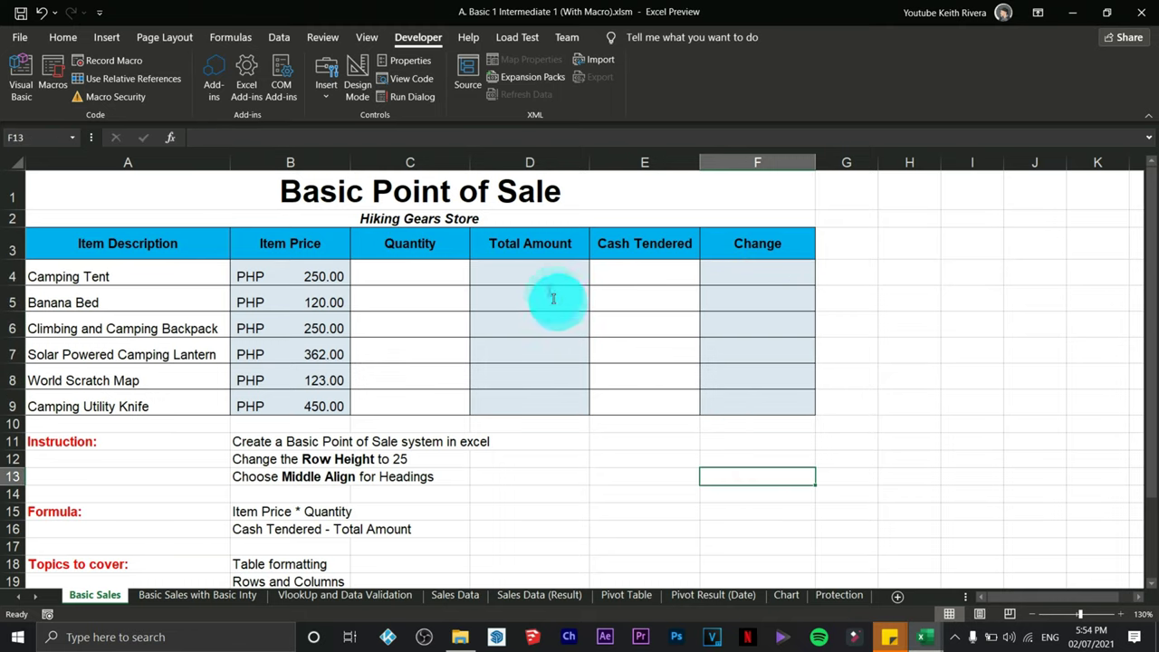
click(548, 278)
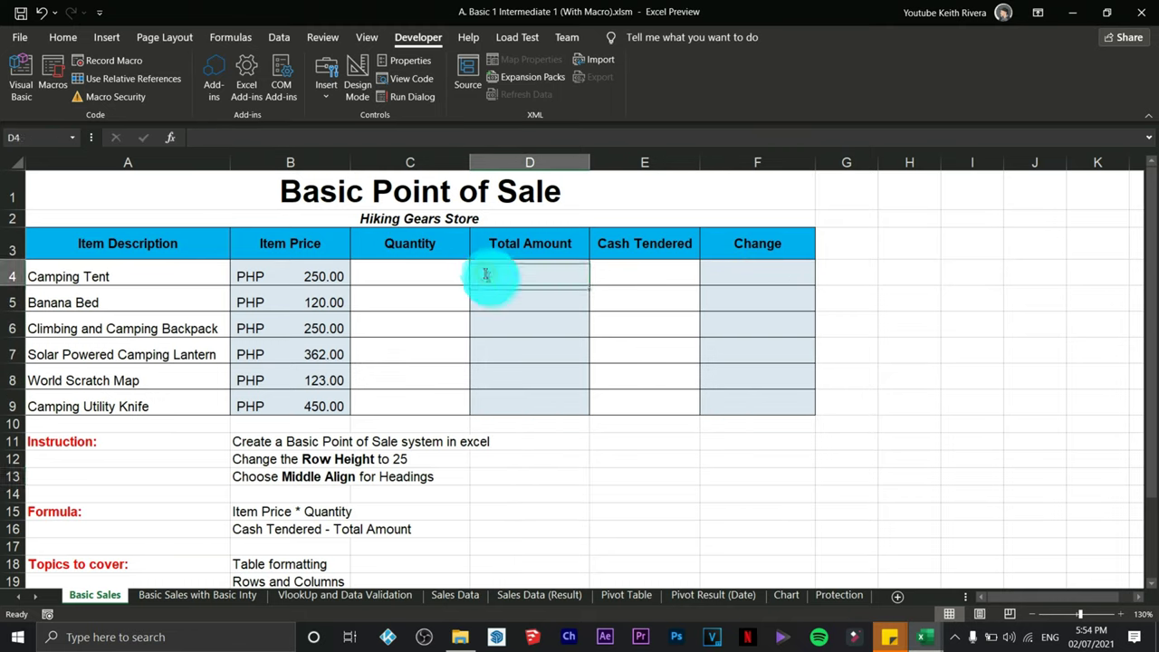
click(645, 402)
click(499, 269)
click(645, 545)
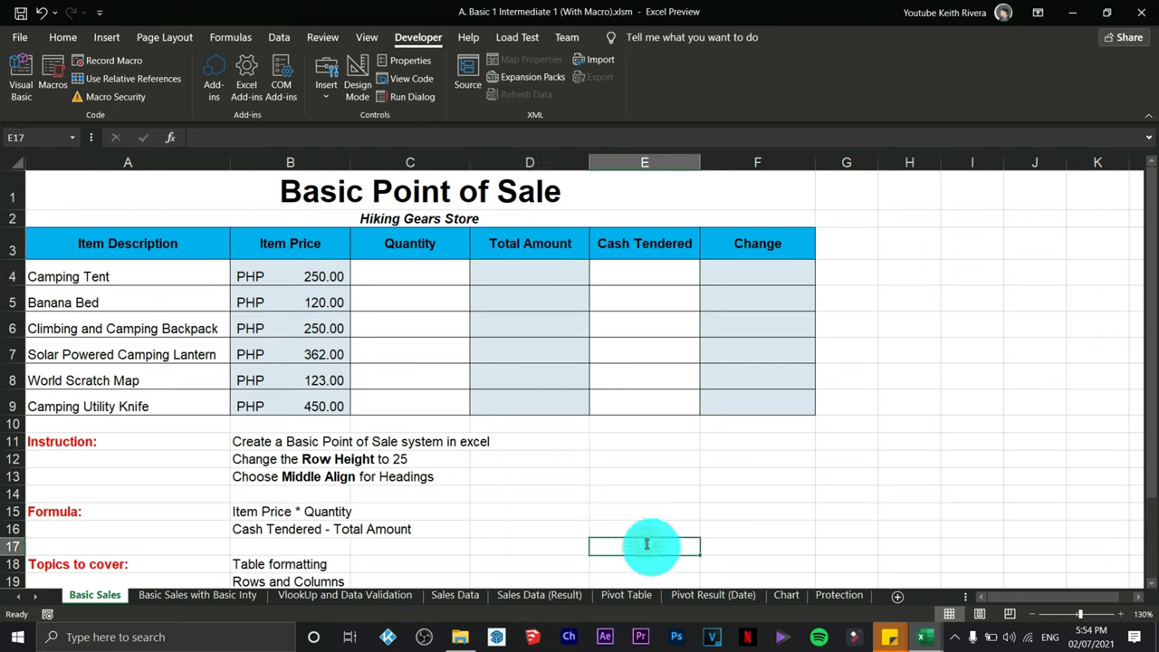
drag(517, 272, 521, 404)
drag(769, 269, 751, 388)
click(733, 419)
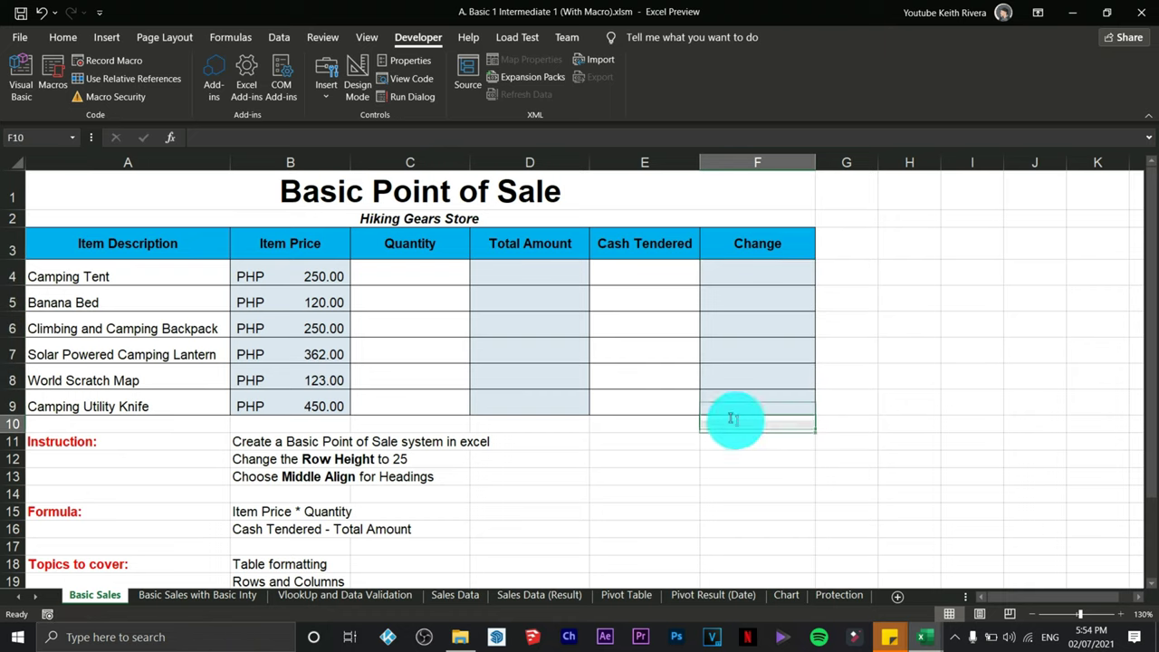
Start recording a macro named Calculate in this workbook, and enter =B4*C4 in D4, filled down through D9
click(114, 62)
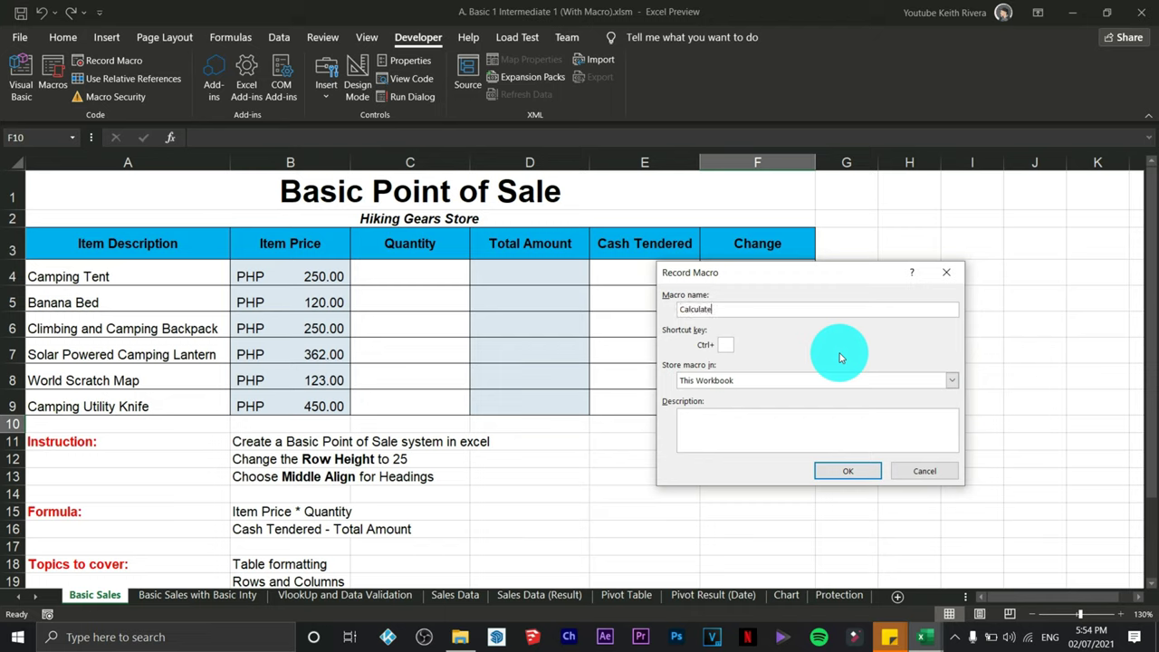
click(842, 470)
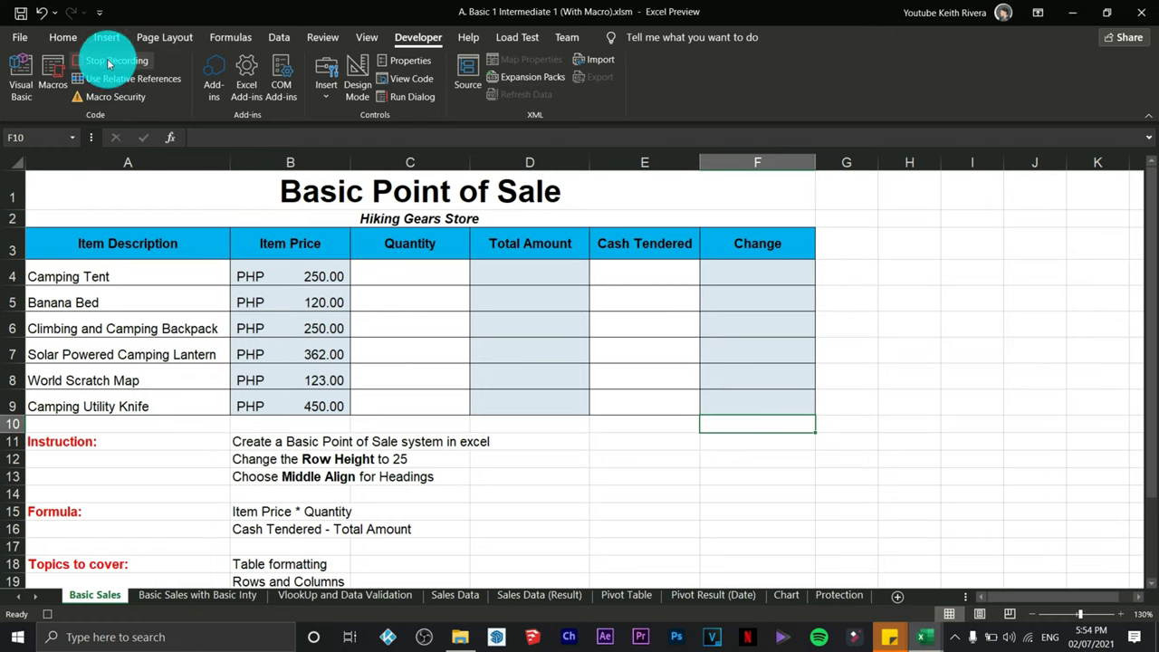
click(535, 274)
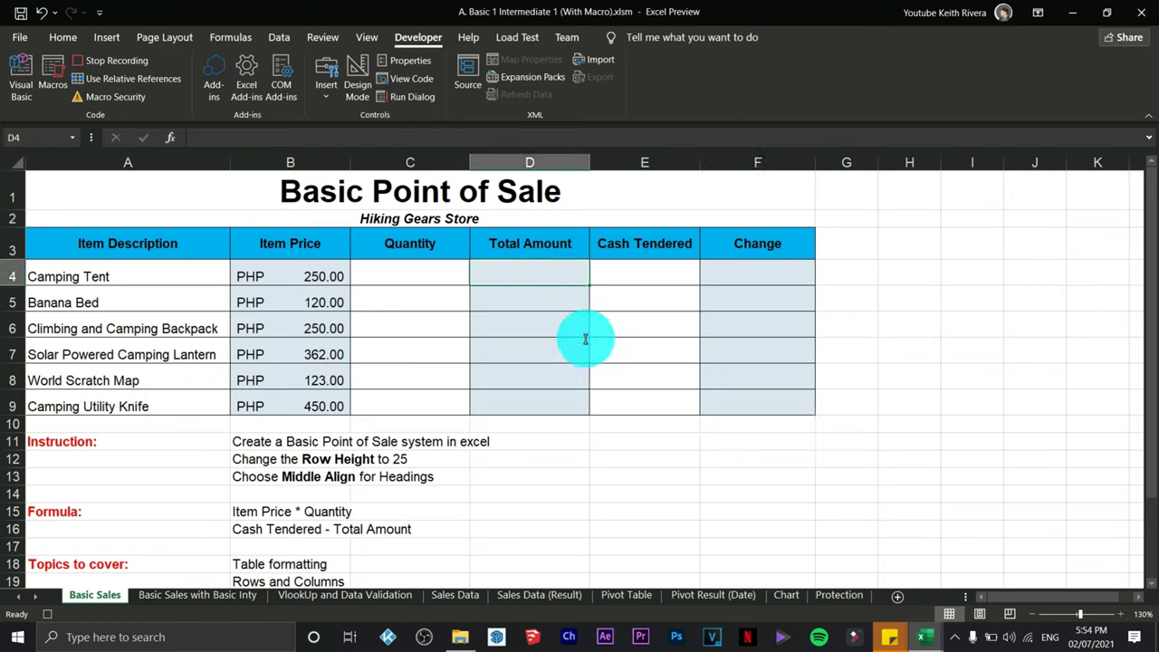
text(=)
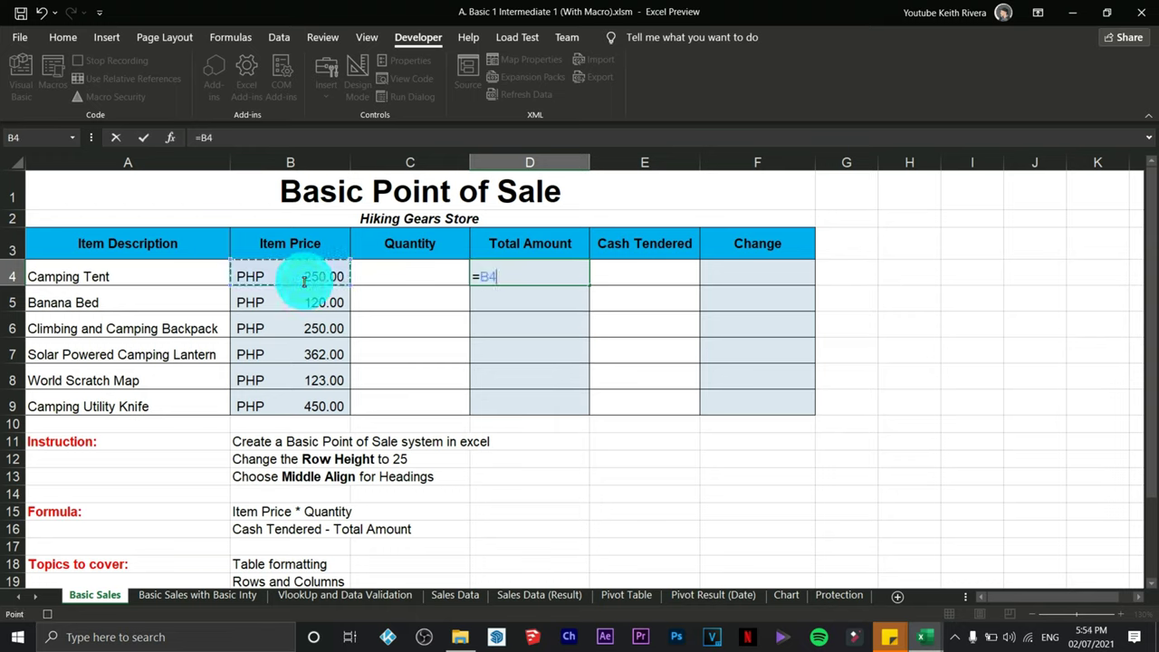
click(370, 275)
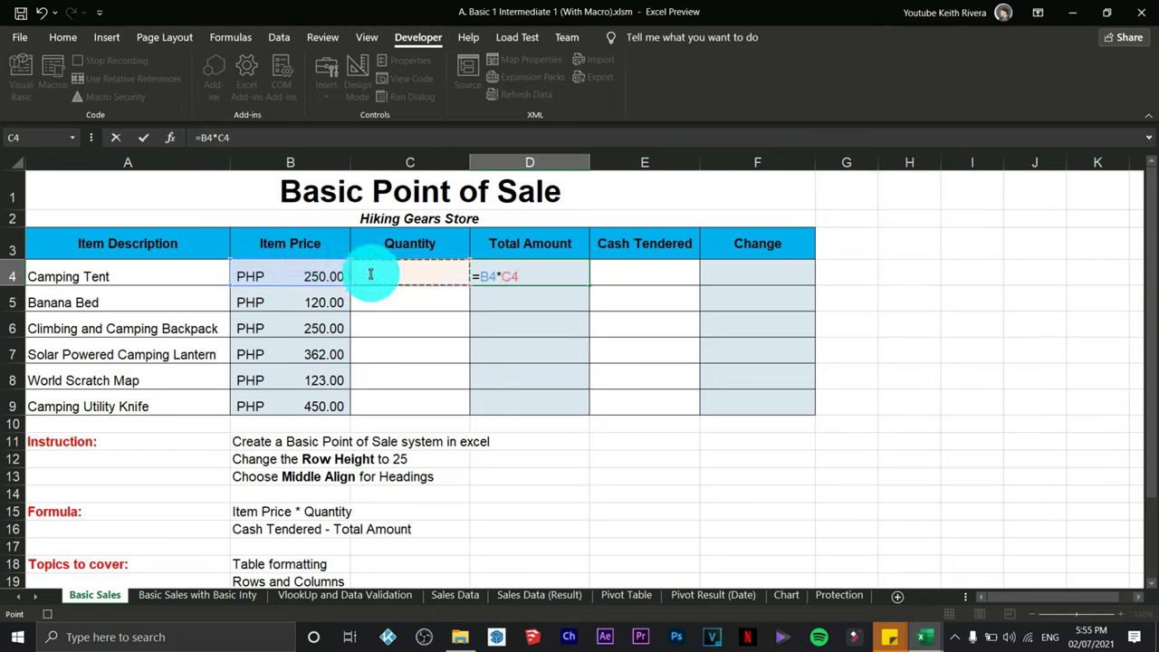
key(ctrl+Return)
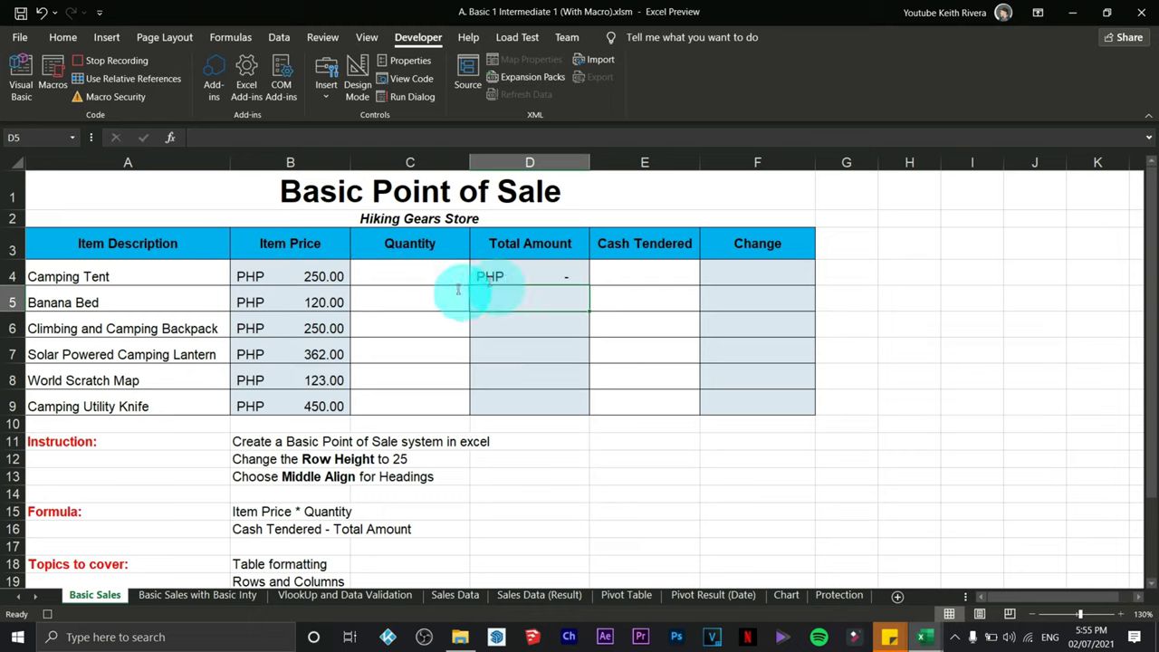
drag(588, 286, 579, 409)
Enter =E4-D4 in F4, fill it down the Change column through F9, and stop recording the macro
click(759, 274)
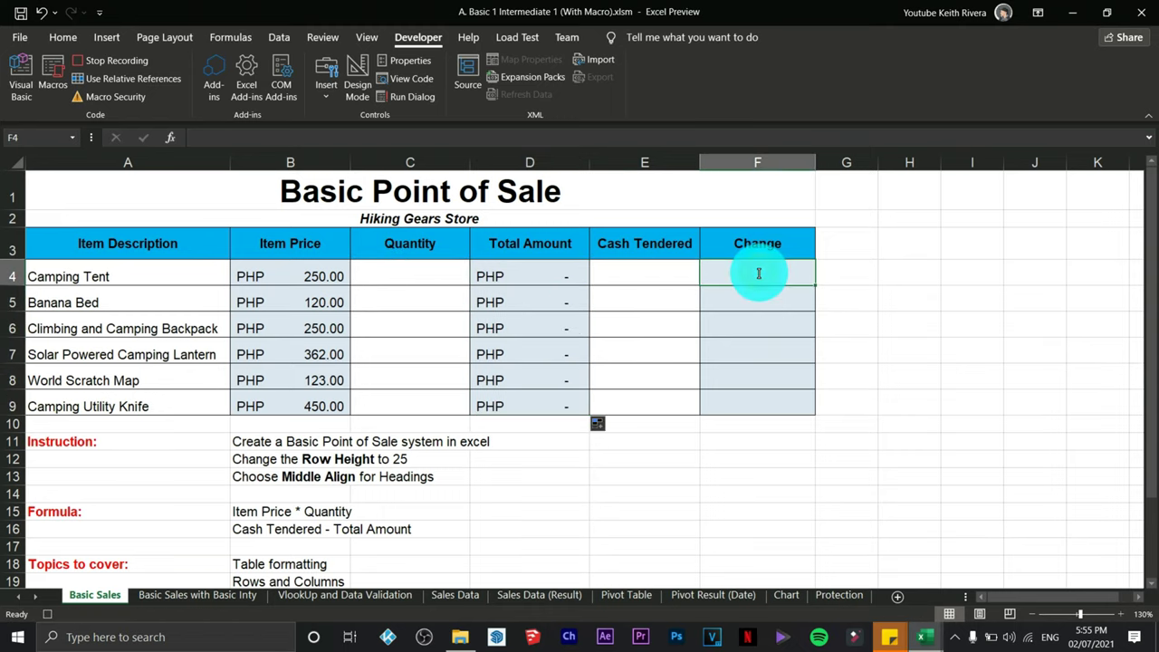
text(=)
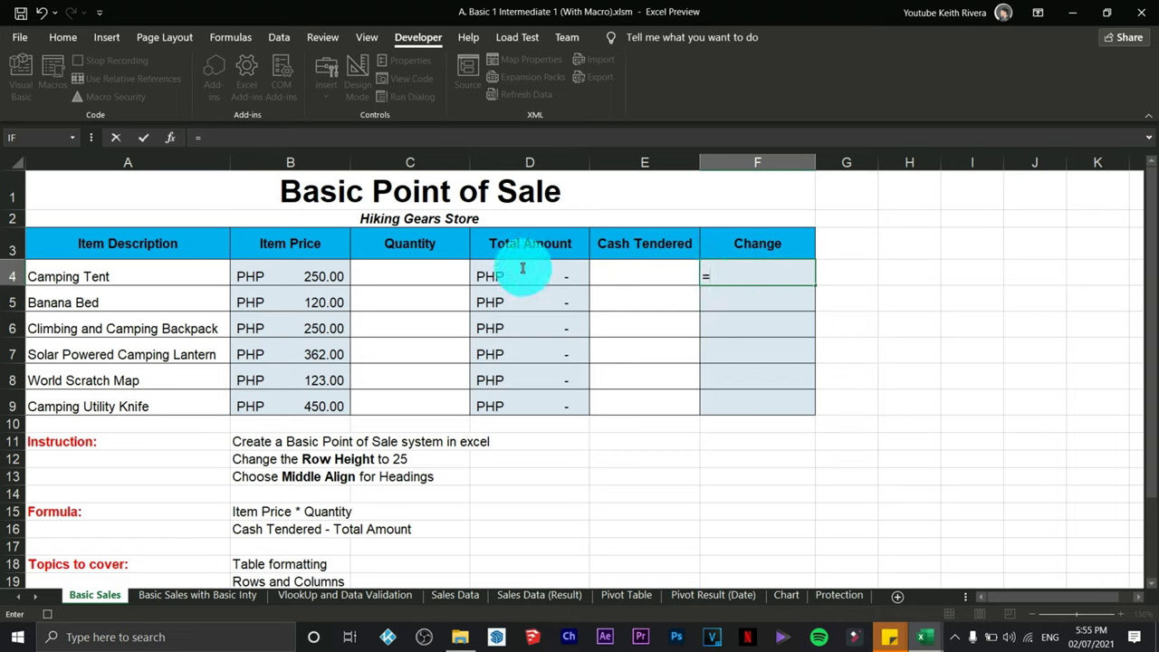
click(634, 274)
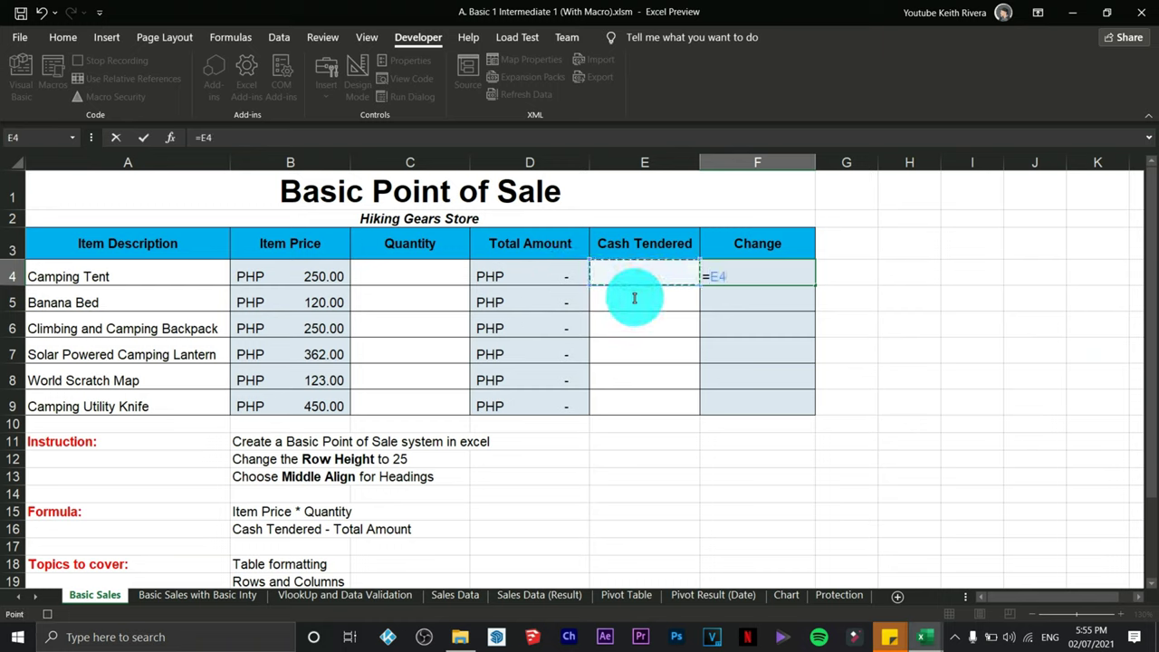
click(548, 275)
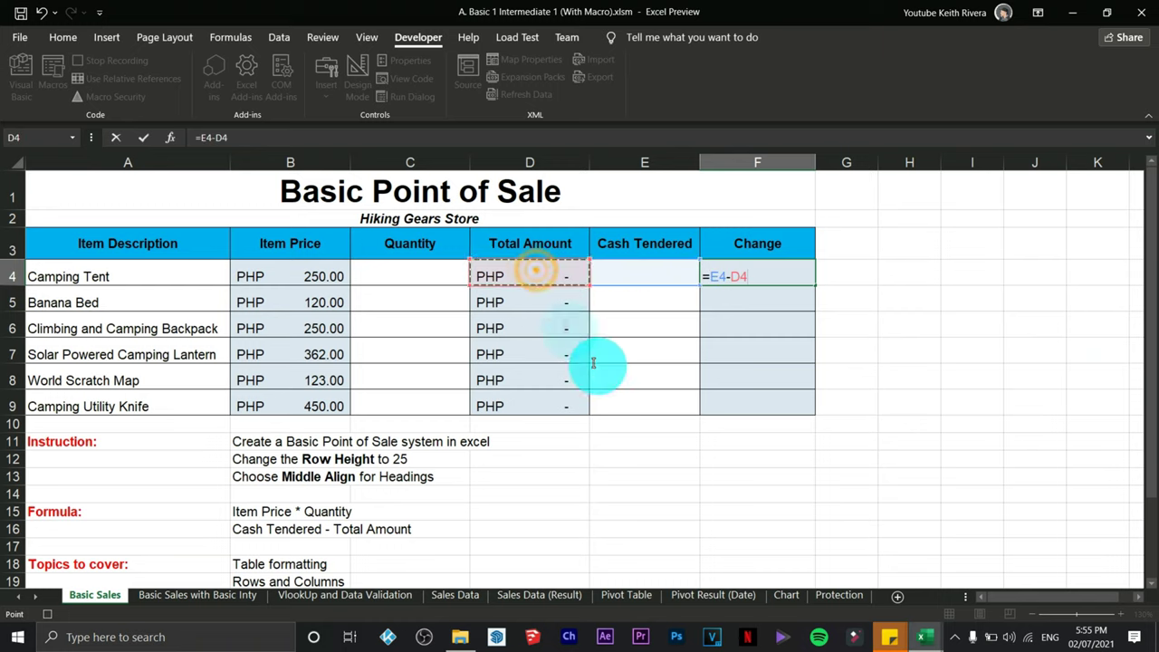
key(Return)
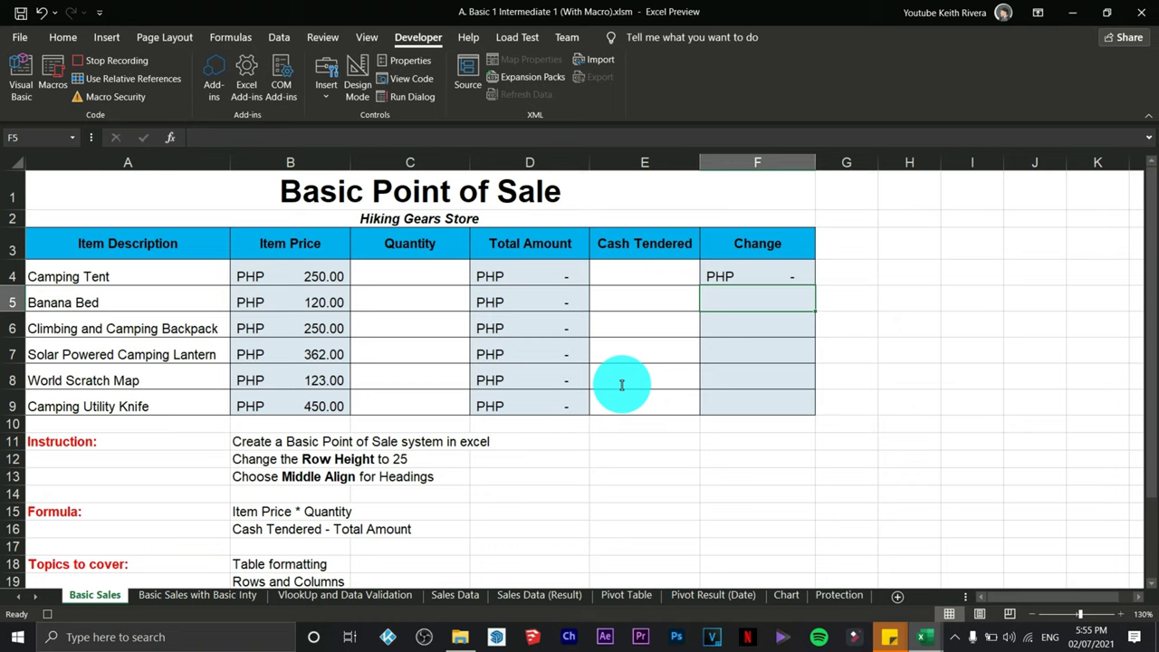
click(776, 272)
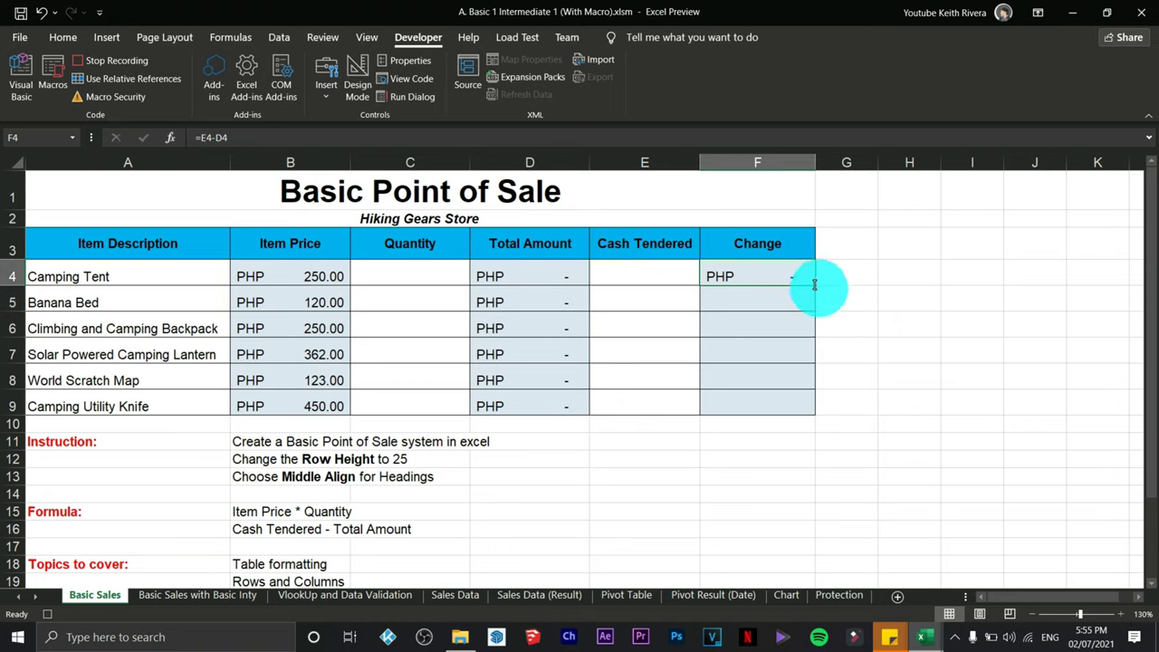
double_click(815, 286)
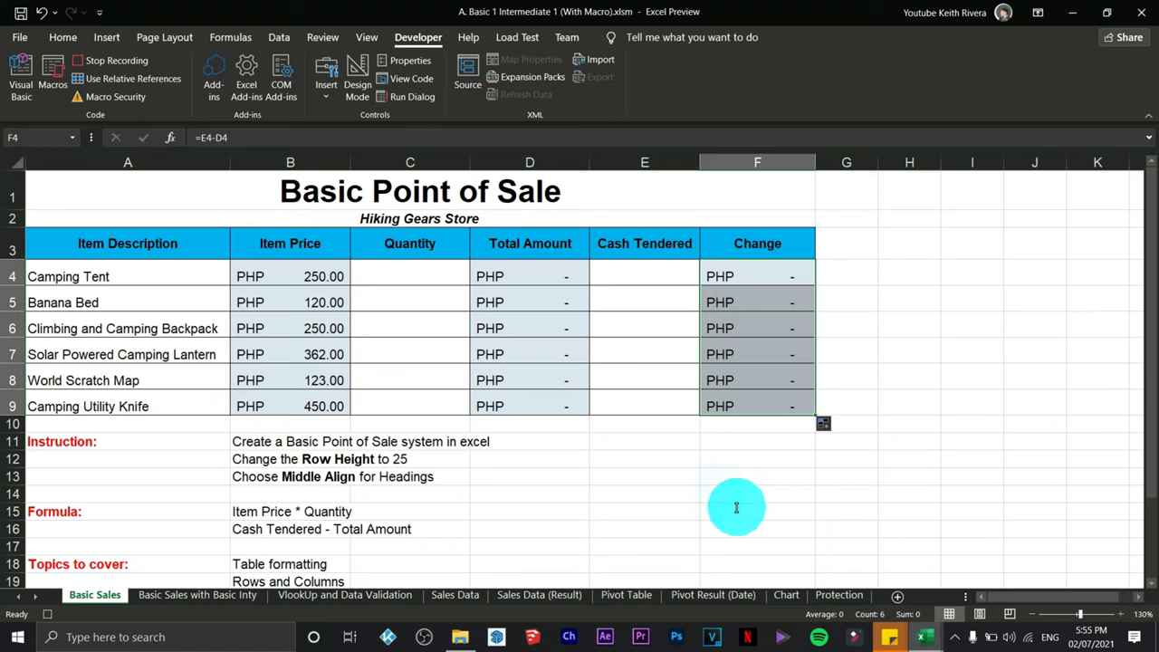
click(95, 60)
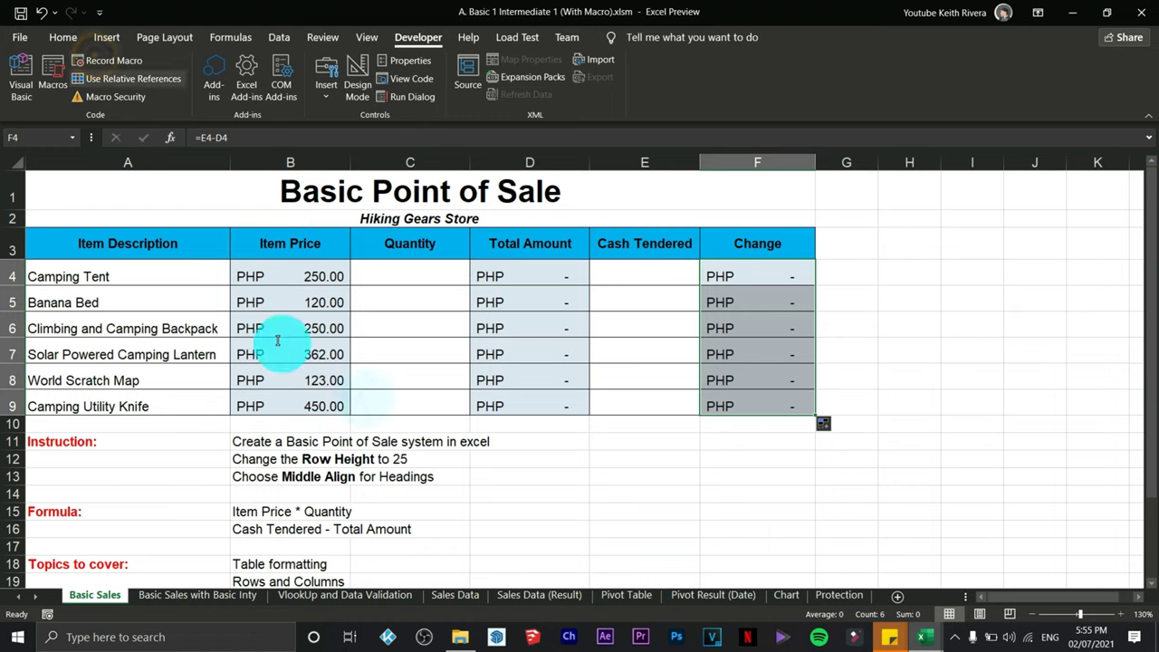
Delete the ItemPrice macro from the list of macros and confirm its removal
click(54, 84)
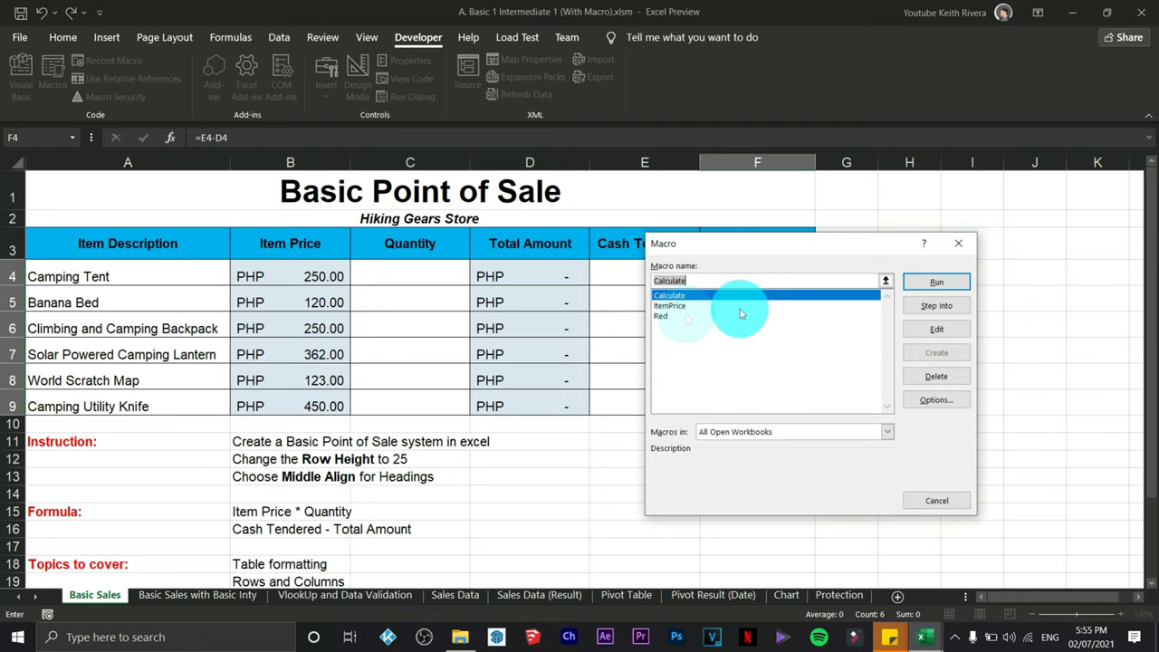
click(674, 308)
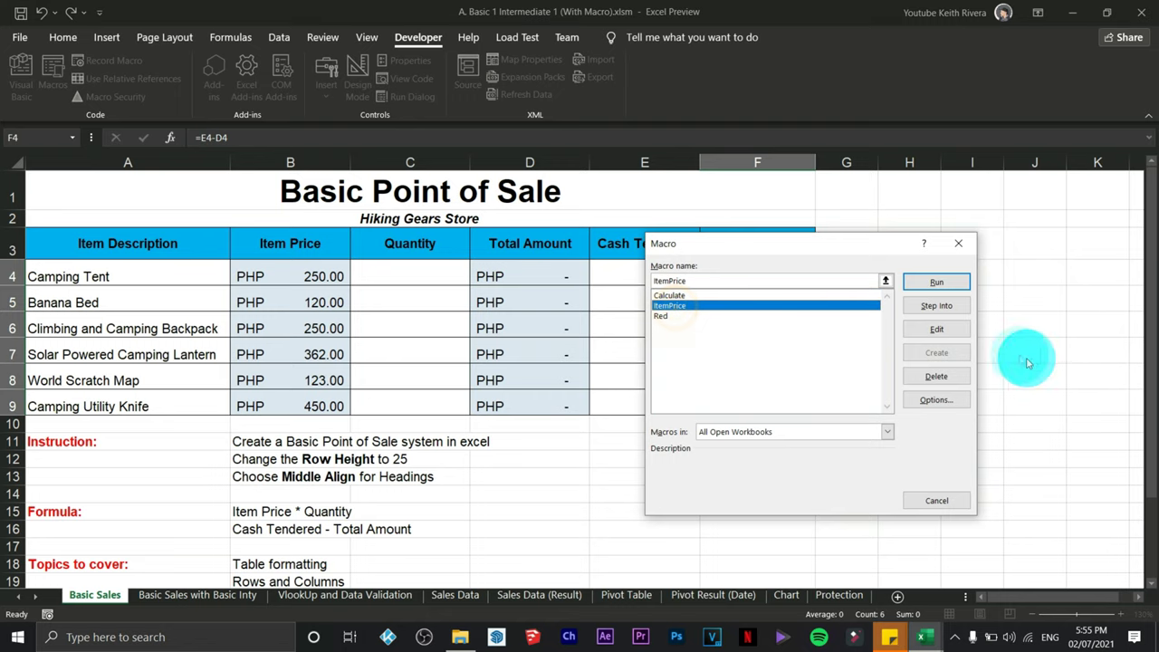
click(951, 382)
click(549, 357)
Delete the Red macro from the list of macros and confirm its removal
click(56, 77)
click(695, 305)
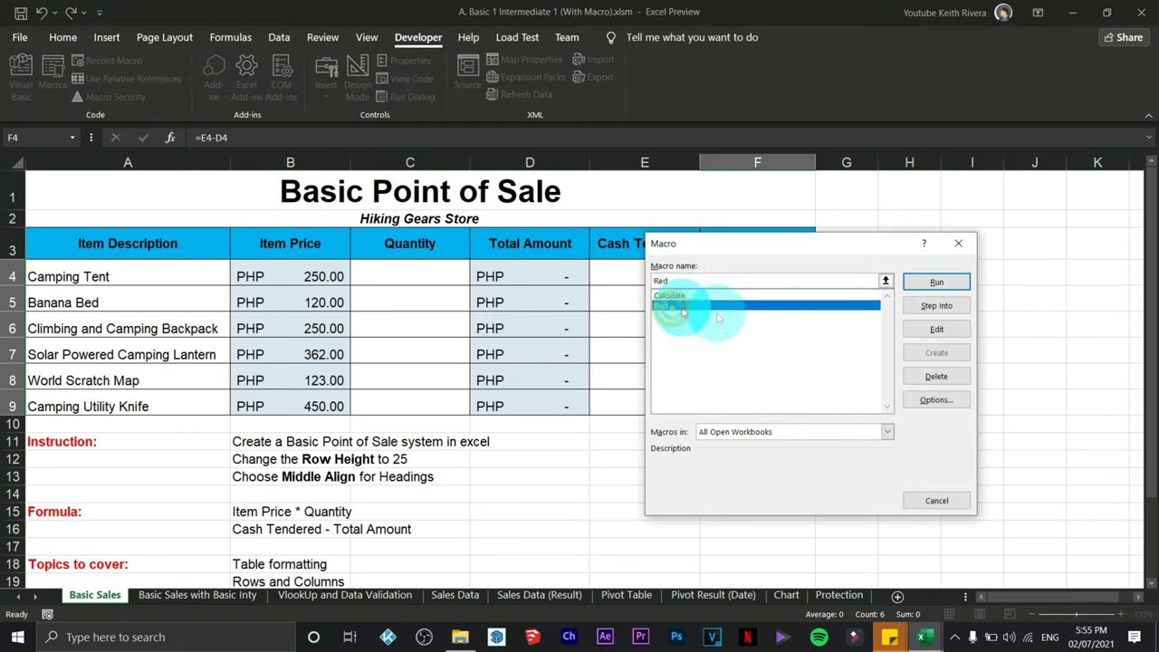
click(937, 375)
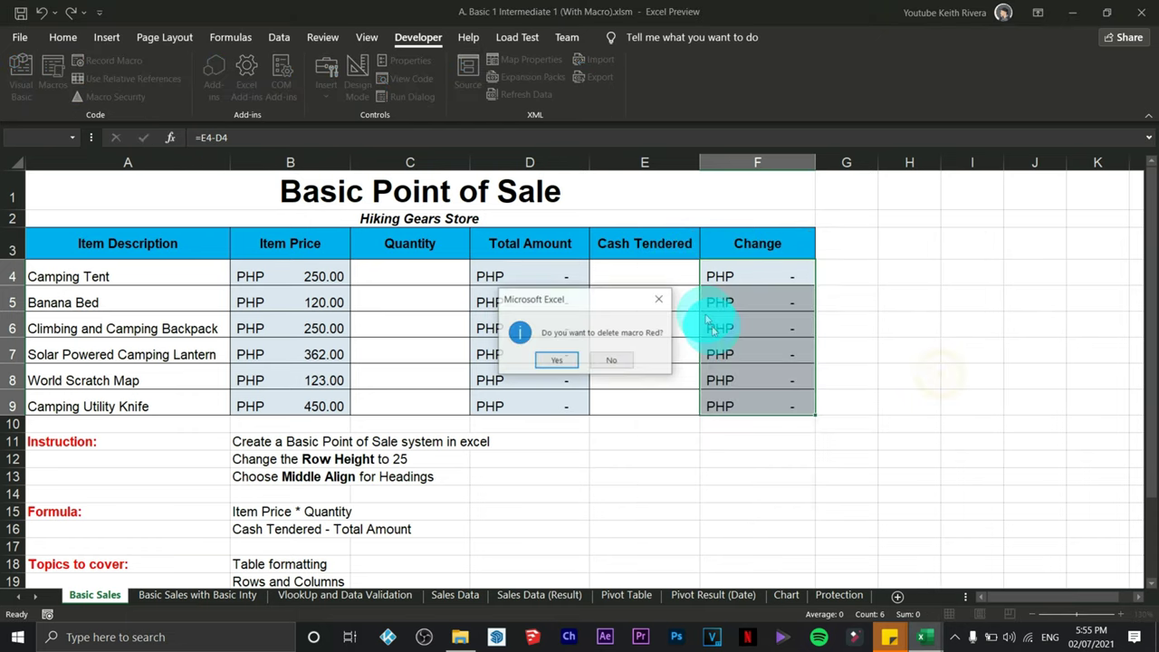
click(565, 357)
click(620, 452)
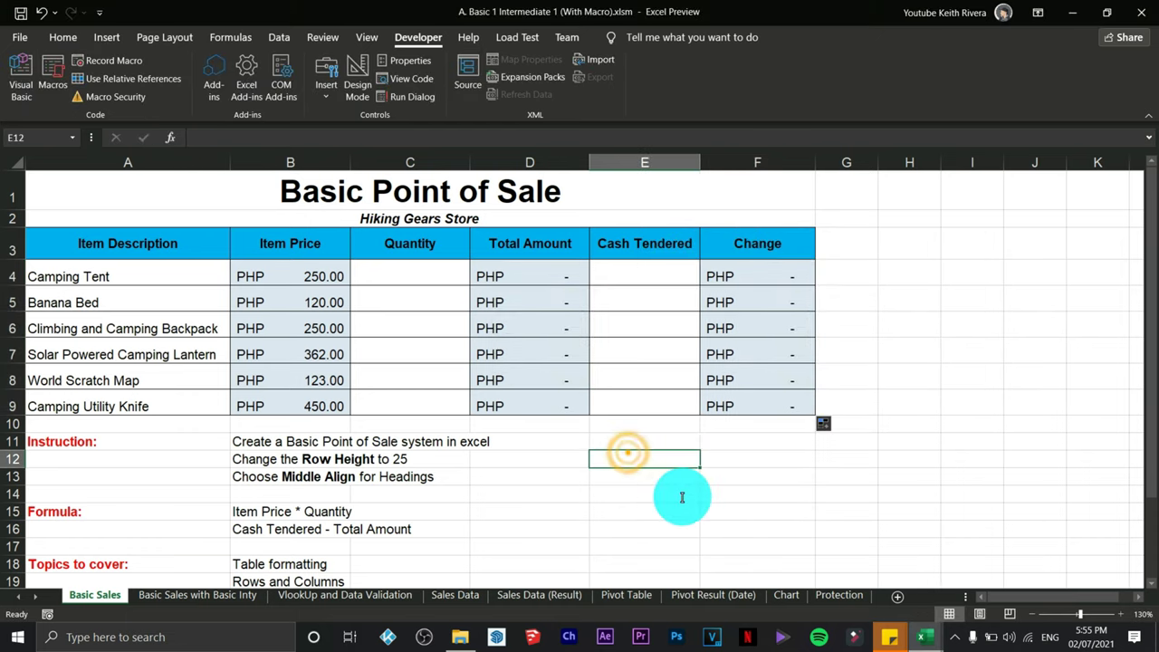
Clear the contents of the Total Amount, Cash Tendered and Change cells in D4:F9
click(741, 510)
drag(523, 278, 717, 403)
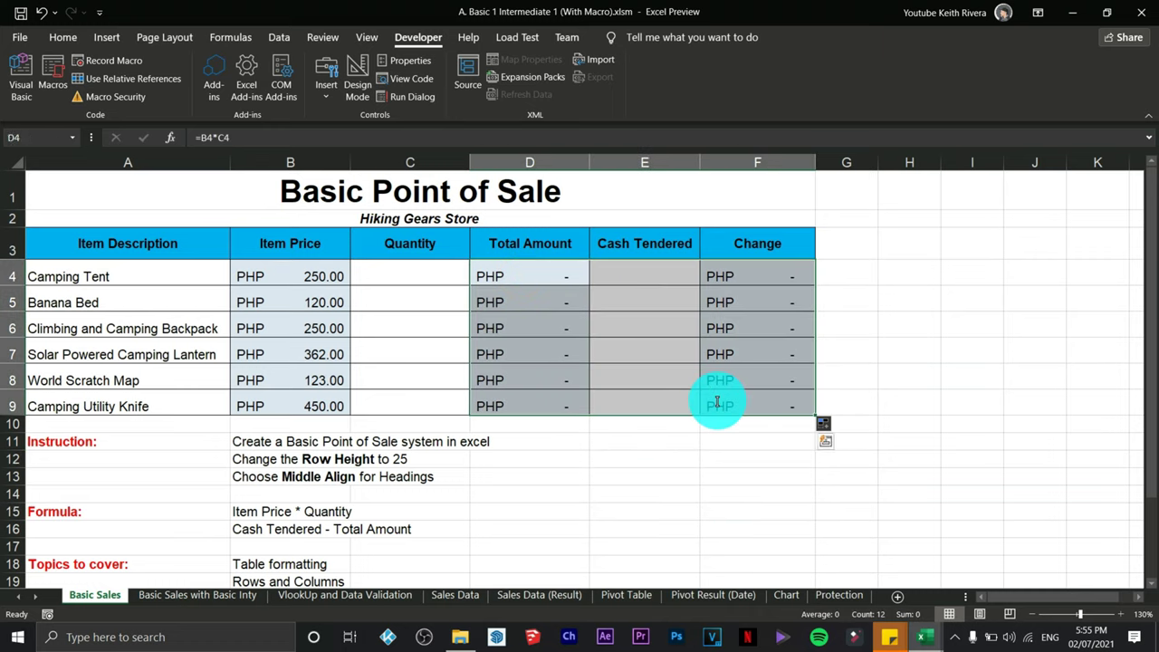
key(Delete)
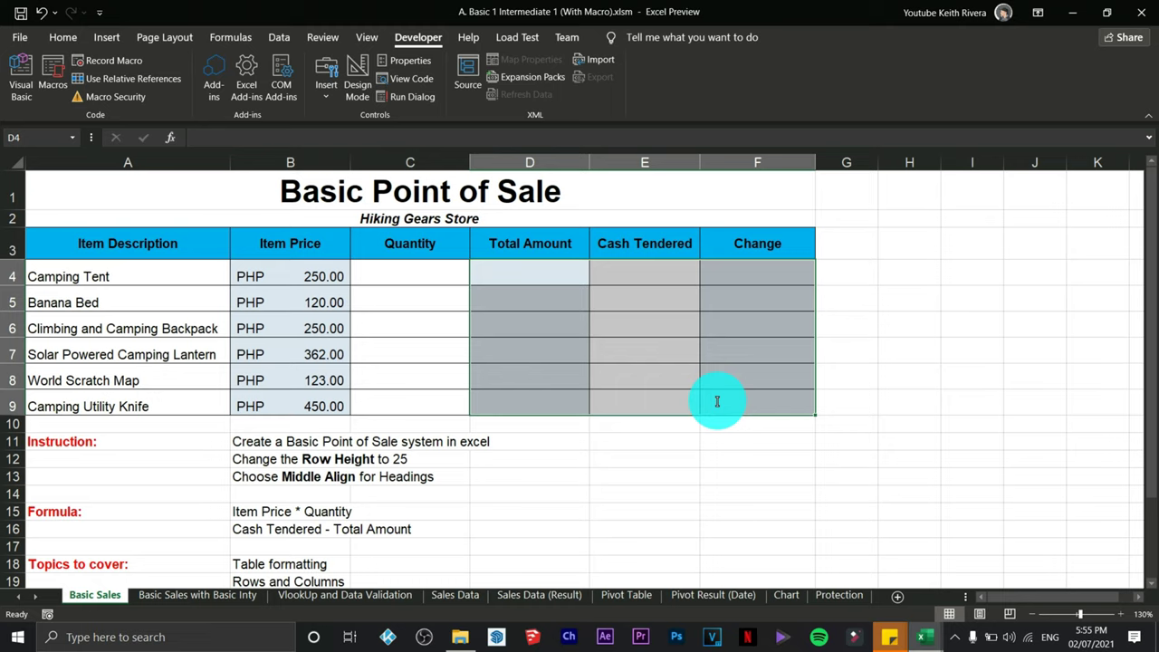
click(569, 362)
Enter a quantity of 2 for the Camping Tent in C4
click(413, 281)
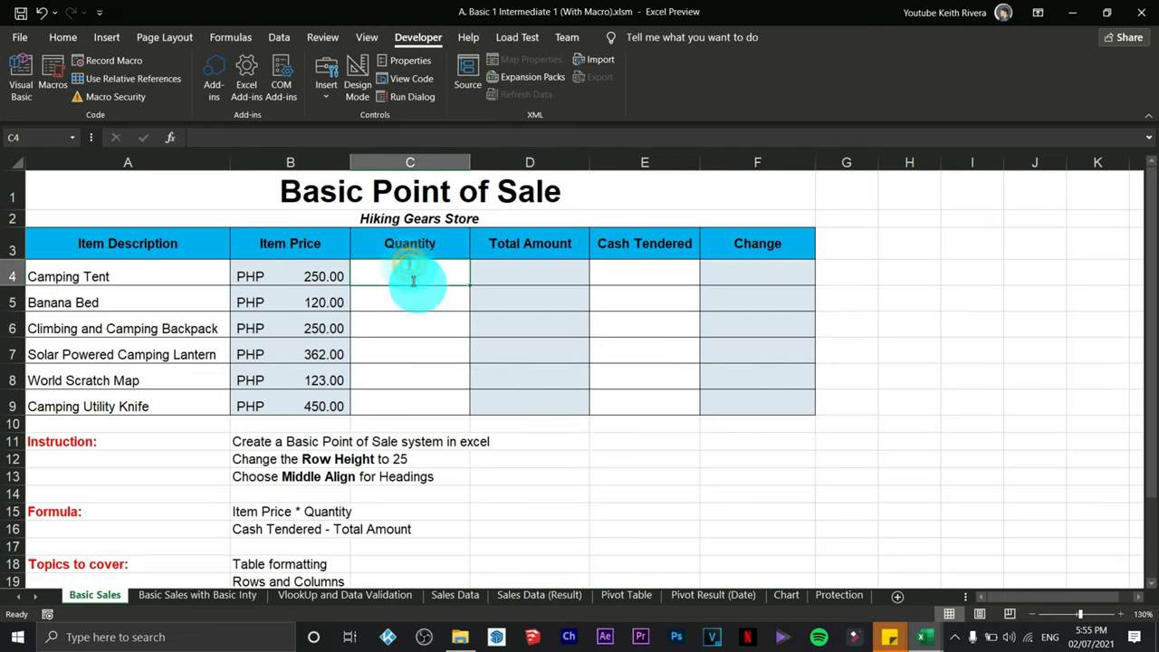
click(746, 461)
click(426, 273)
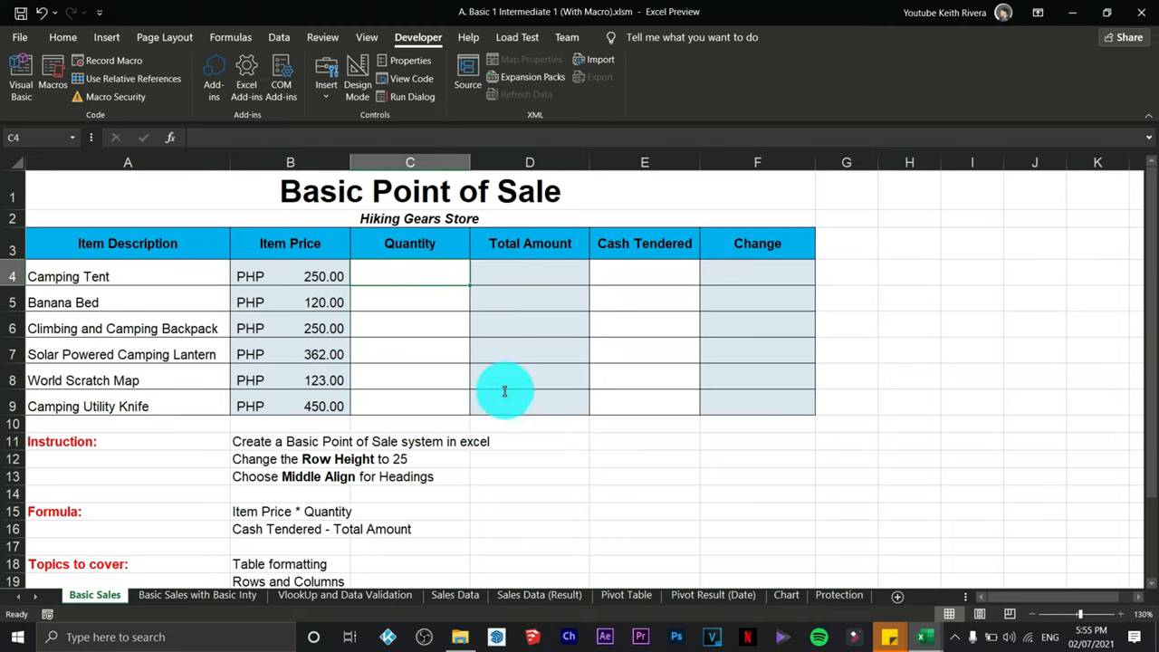
text(2)
key(Return)
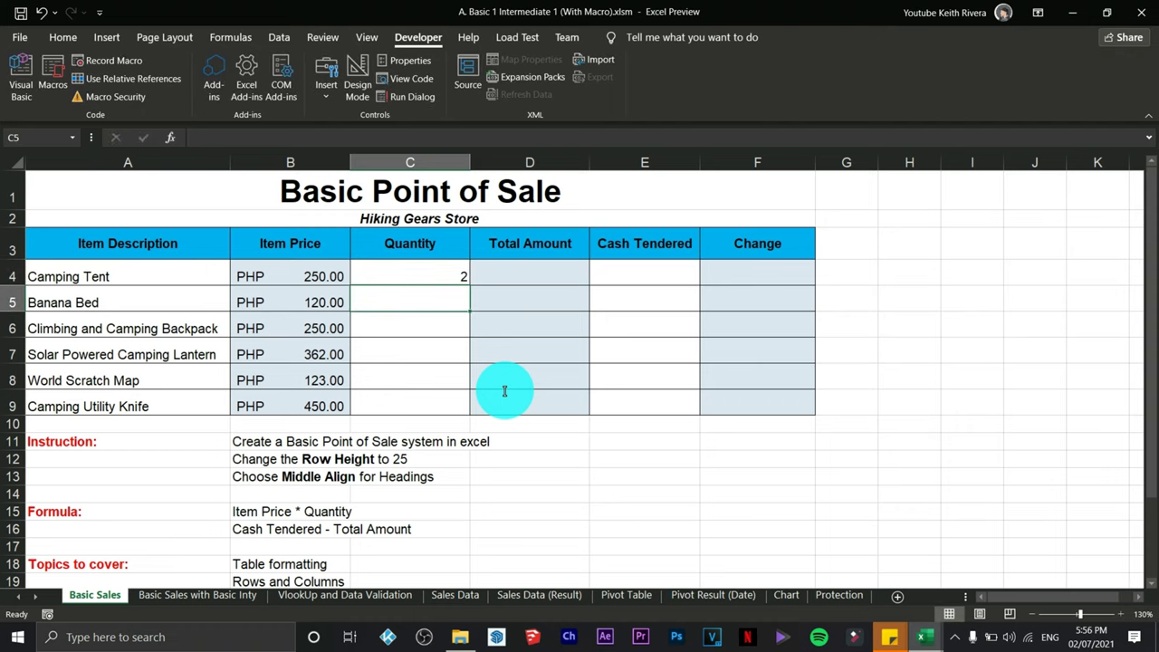
Enter the quantities 3, 1, 5, 6 and 4 for the remaining items in C5:C9
text(3)
key(Return)
text(1)
key(Return)
text(5)
key(Return)
text(6)
key(Return)
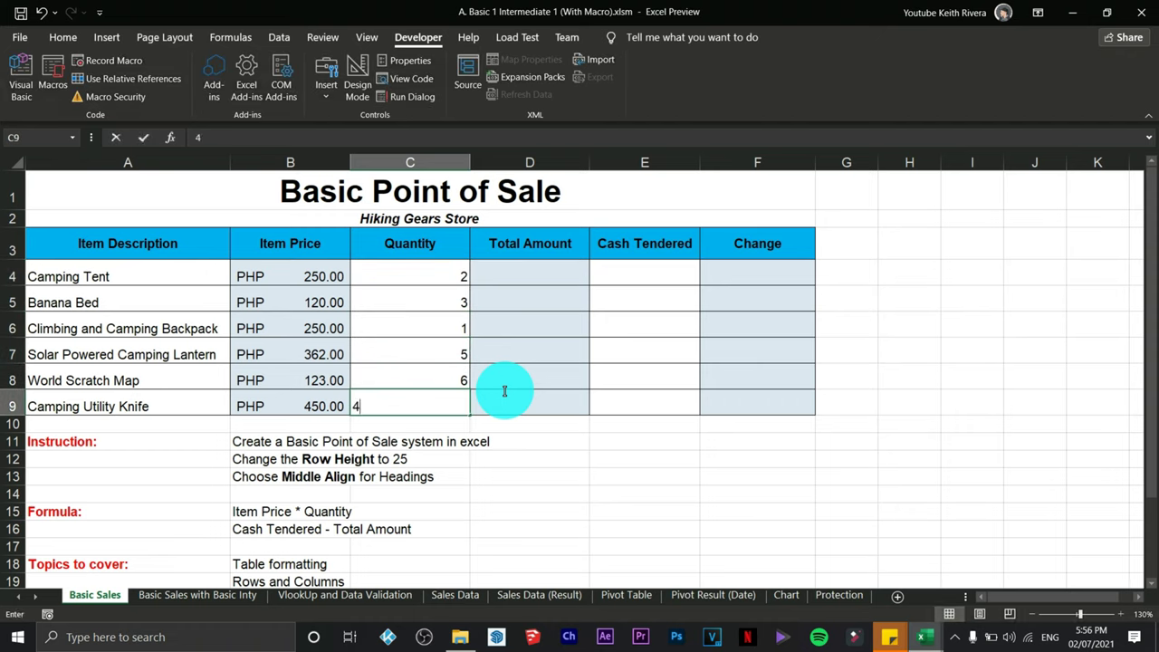
text(4)
key(Return)
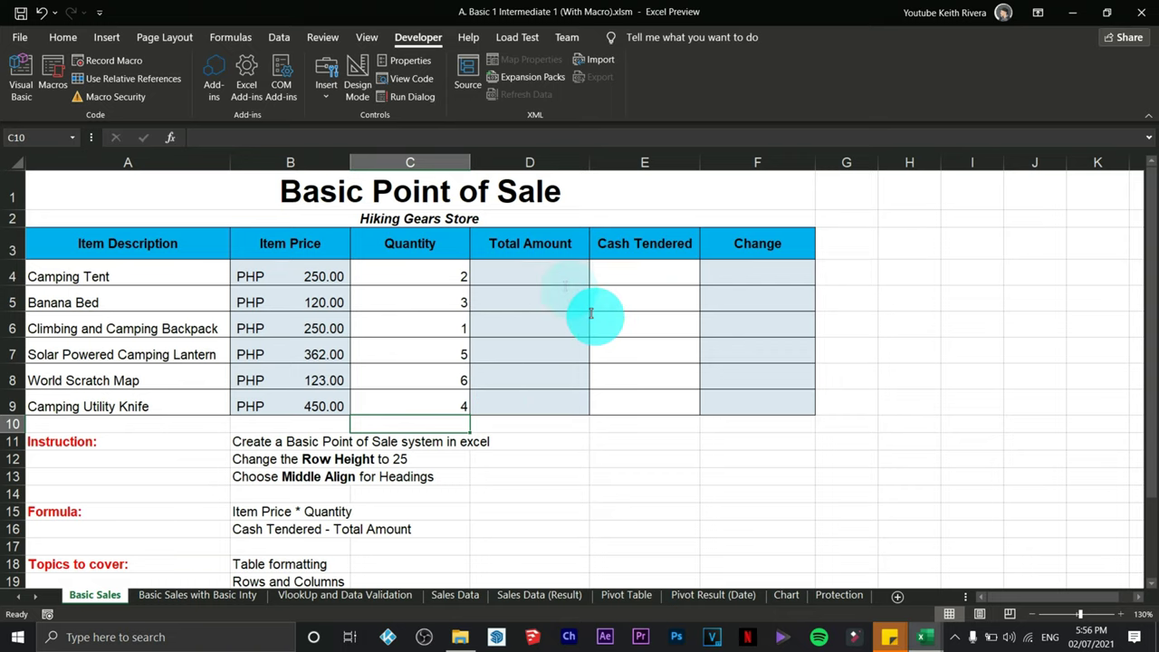
Run the Calculate macro to fill in the Total Amount and Change columns
drag(533, 278, 531, 401)
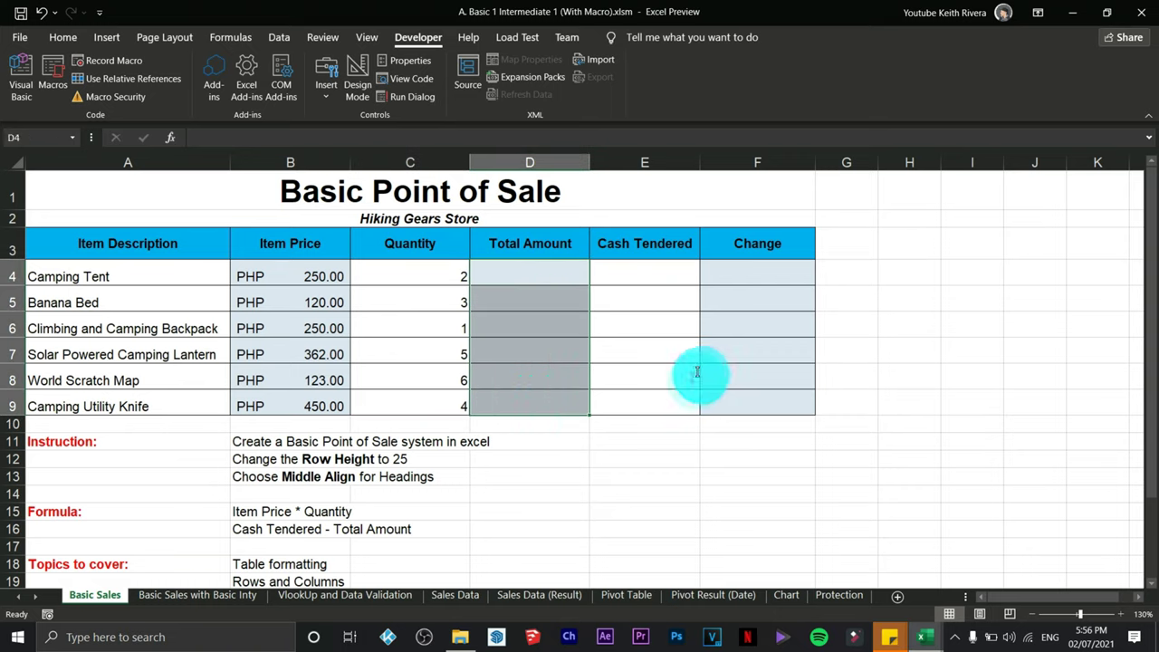
click(771, 510)
click(53, 74)
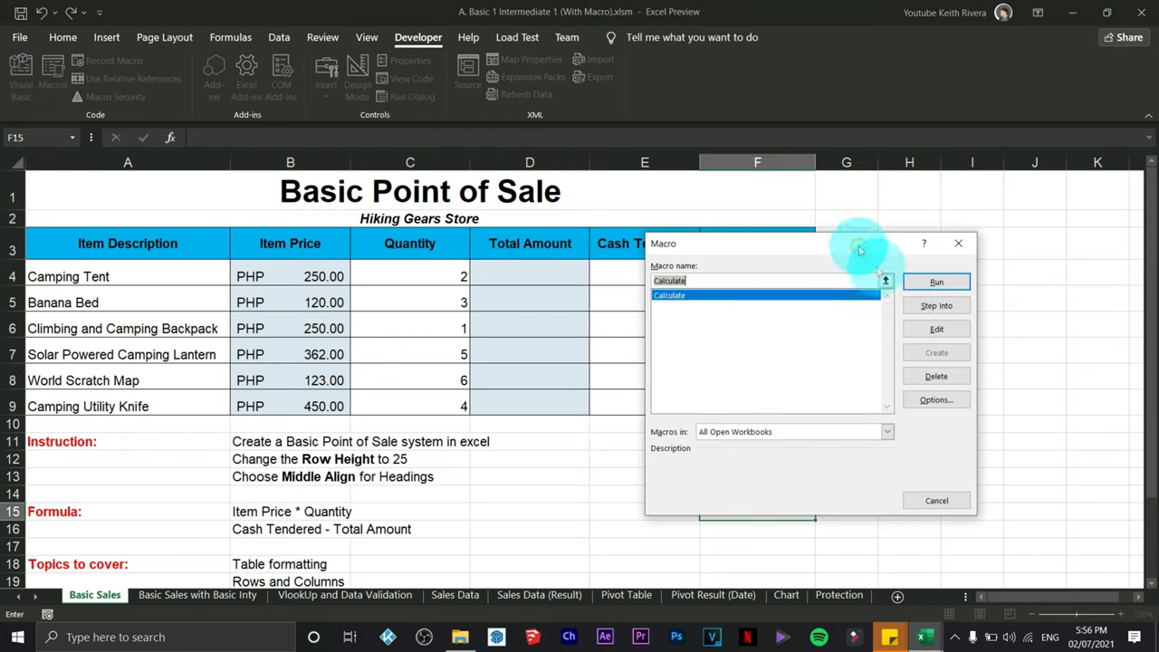
drag(867, 245, 1003, 330)
click(1067, 366)
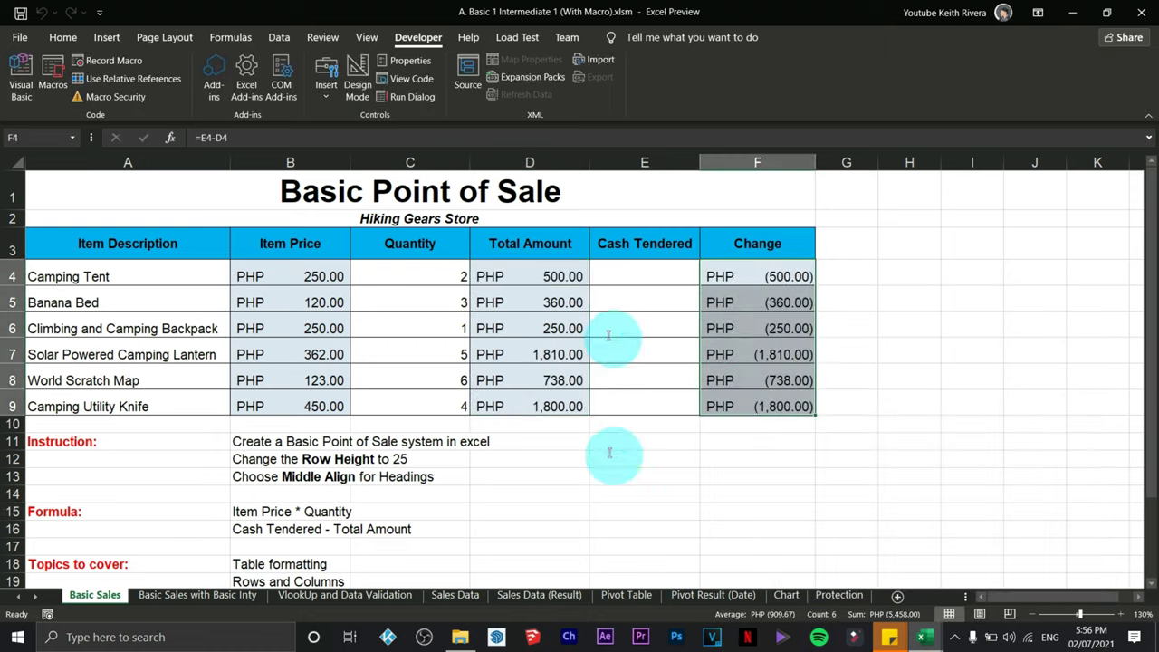
Enter a cash tendered amount of 1000 for the Camping Tent in E4 and 500 for the Banana Bed in E5
click(645, 266)
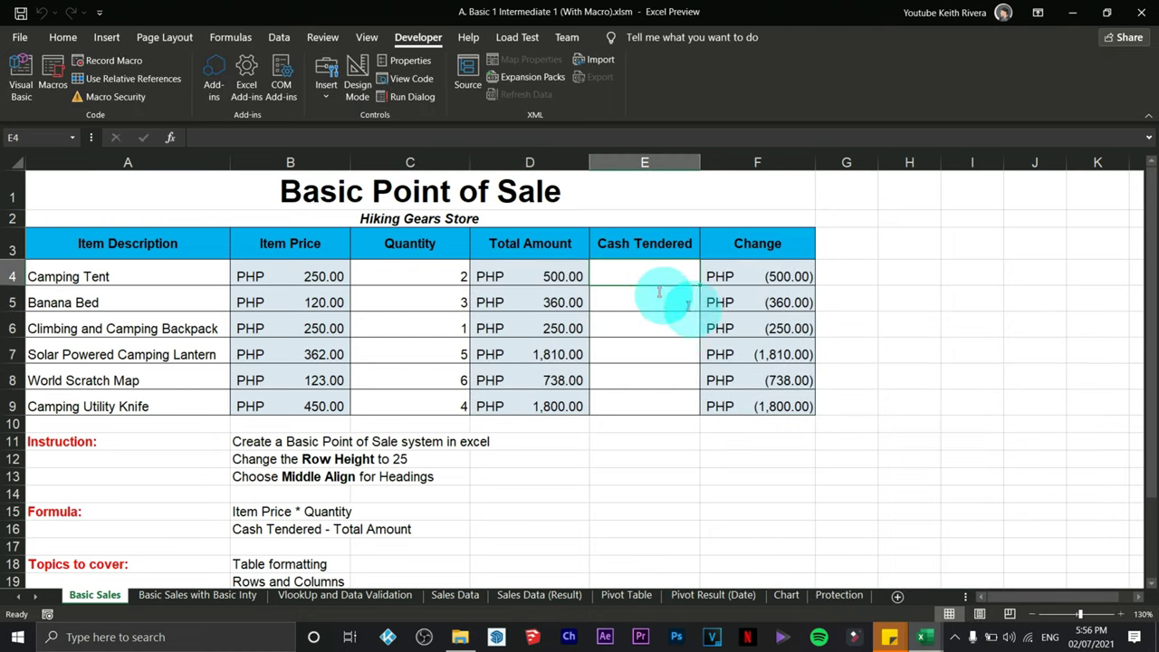
text(1000)
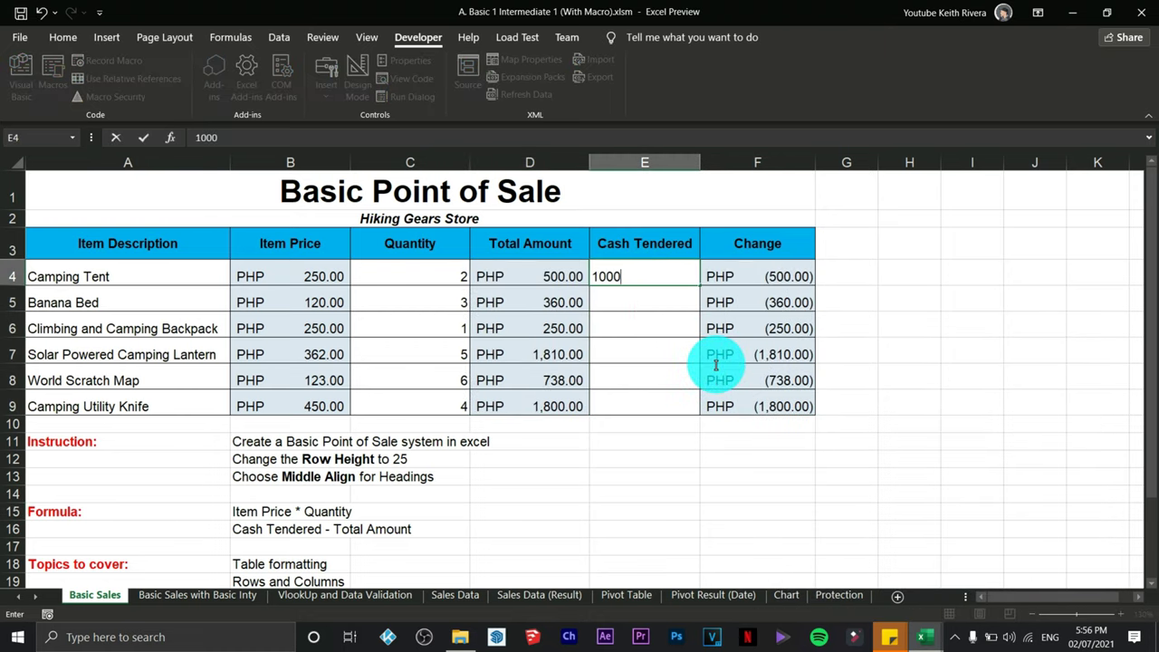
key(Return)
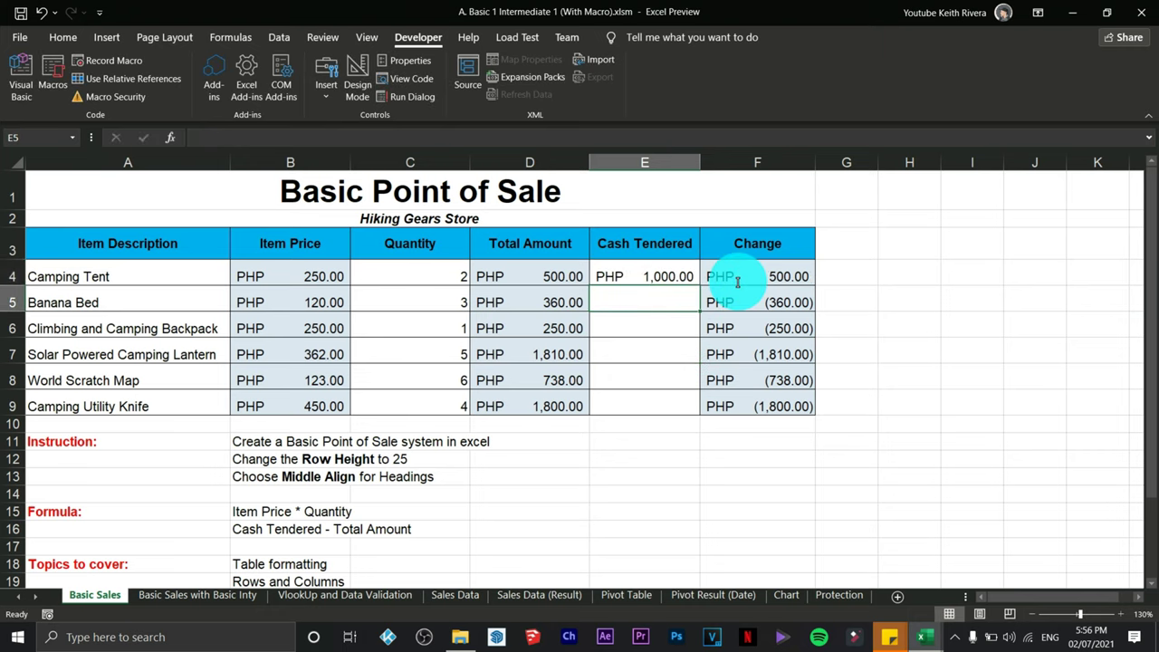
text(500)
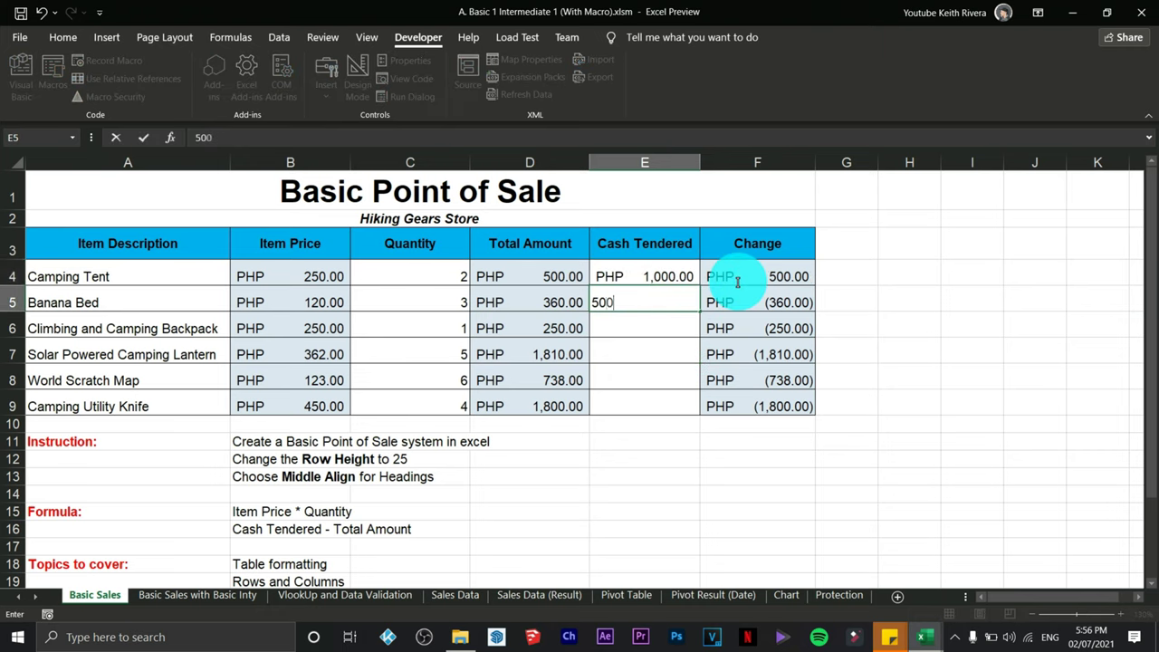
key(Return)
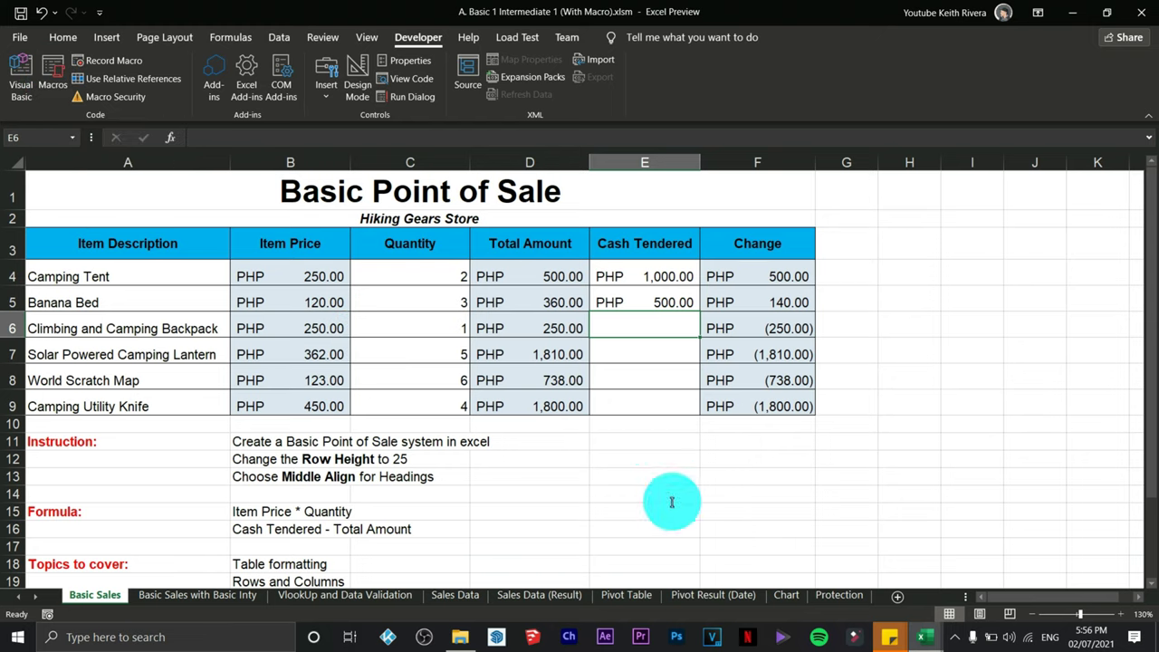
On the Basic Sales with Basic Inty sheet, remove the Total Amount, Change, Clear and Defaults buttons below the table
click(197, 595)
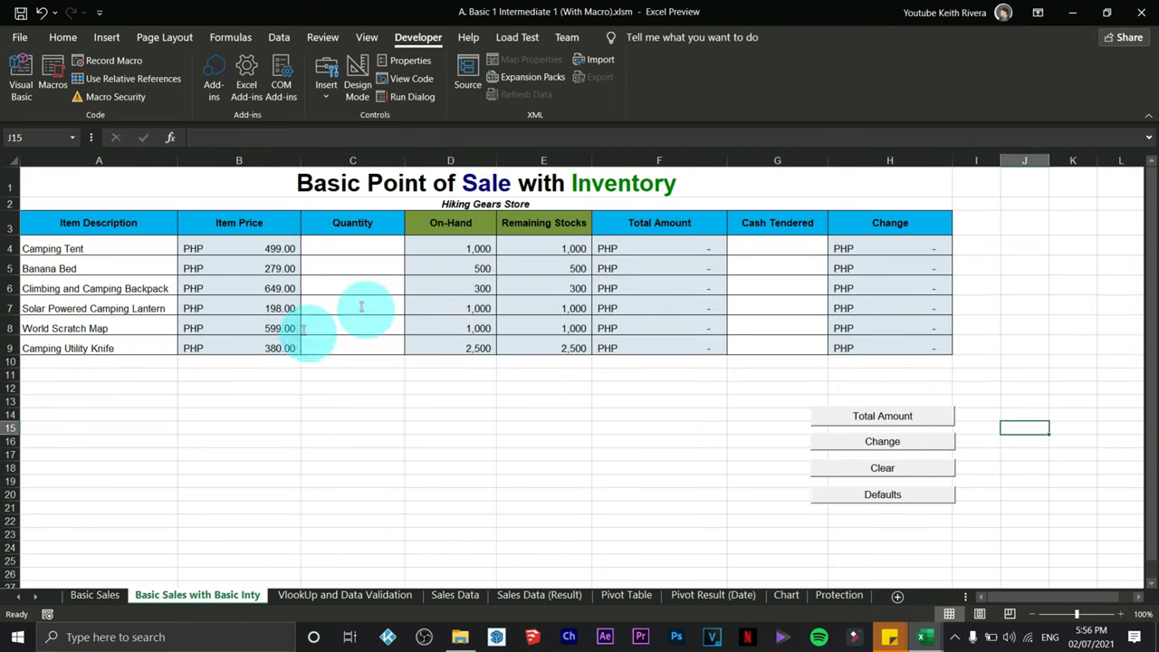
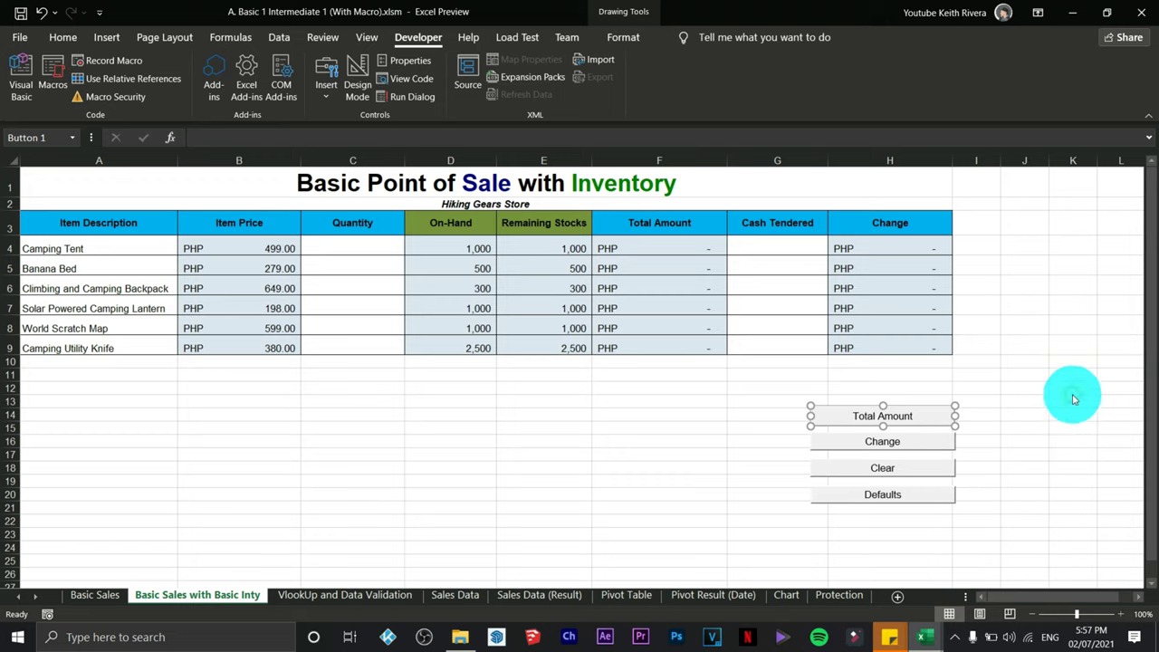
click(1029, 422)
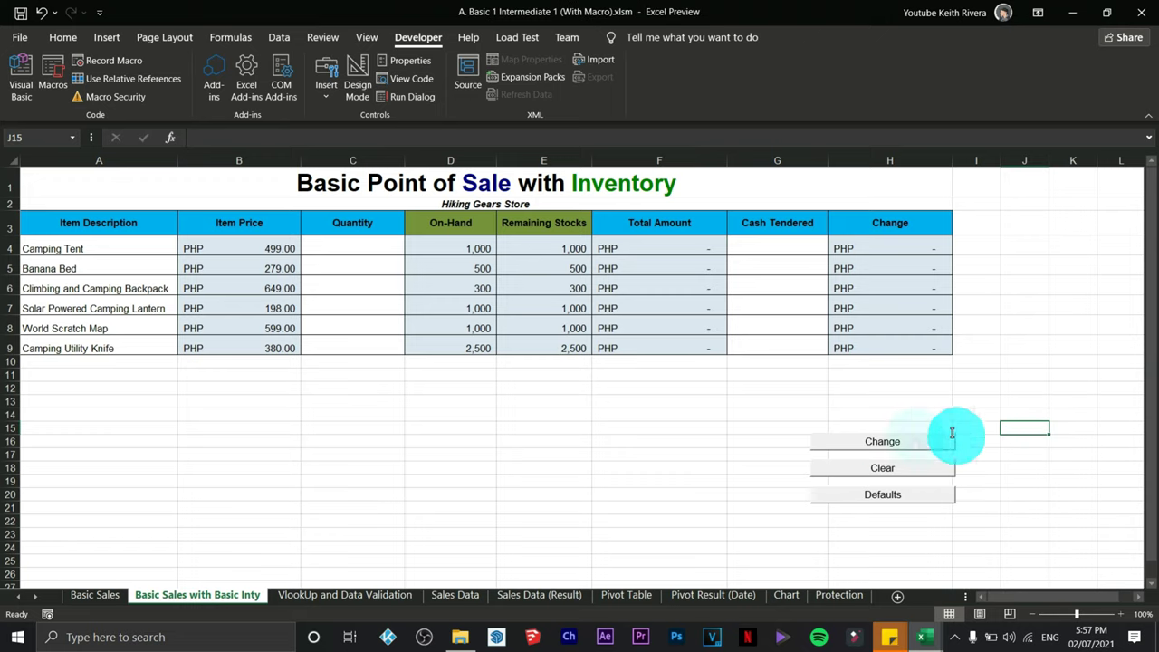
right_click(888, 444)
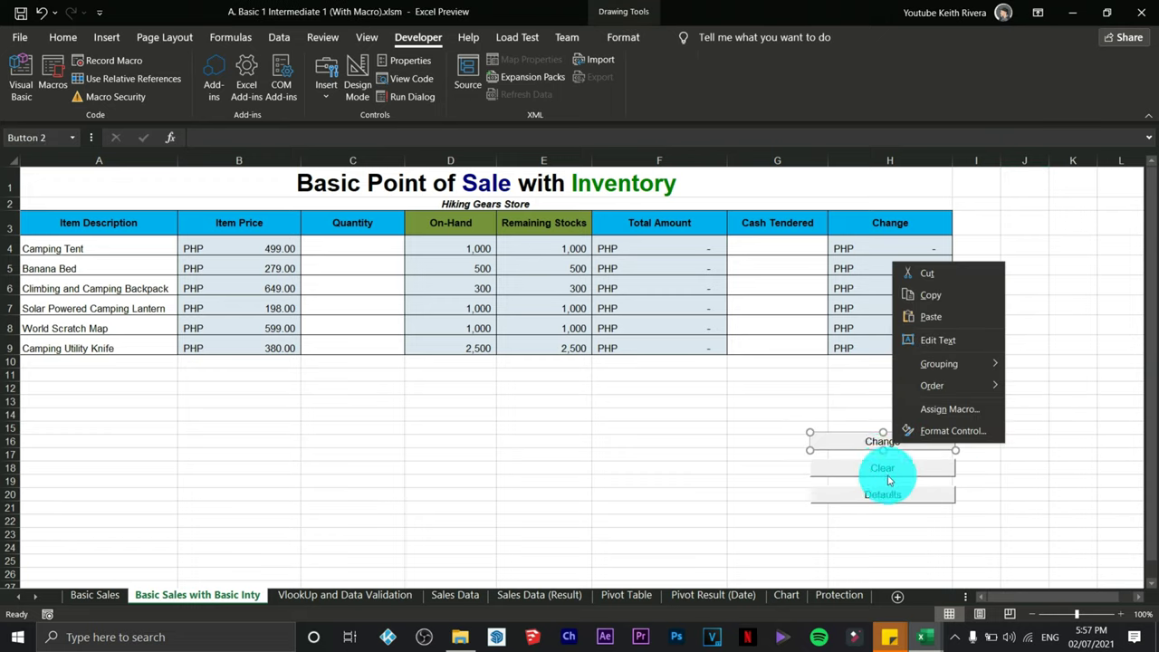
click(928, 273)
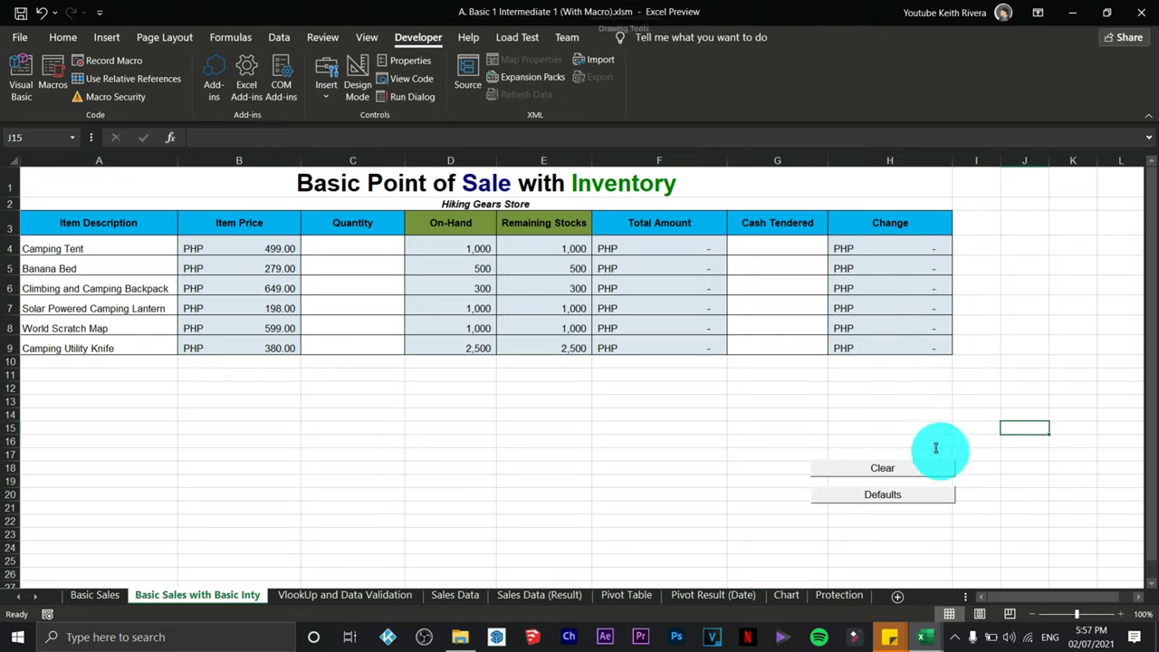
right_click(937, 475)
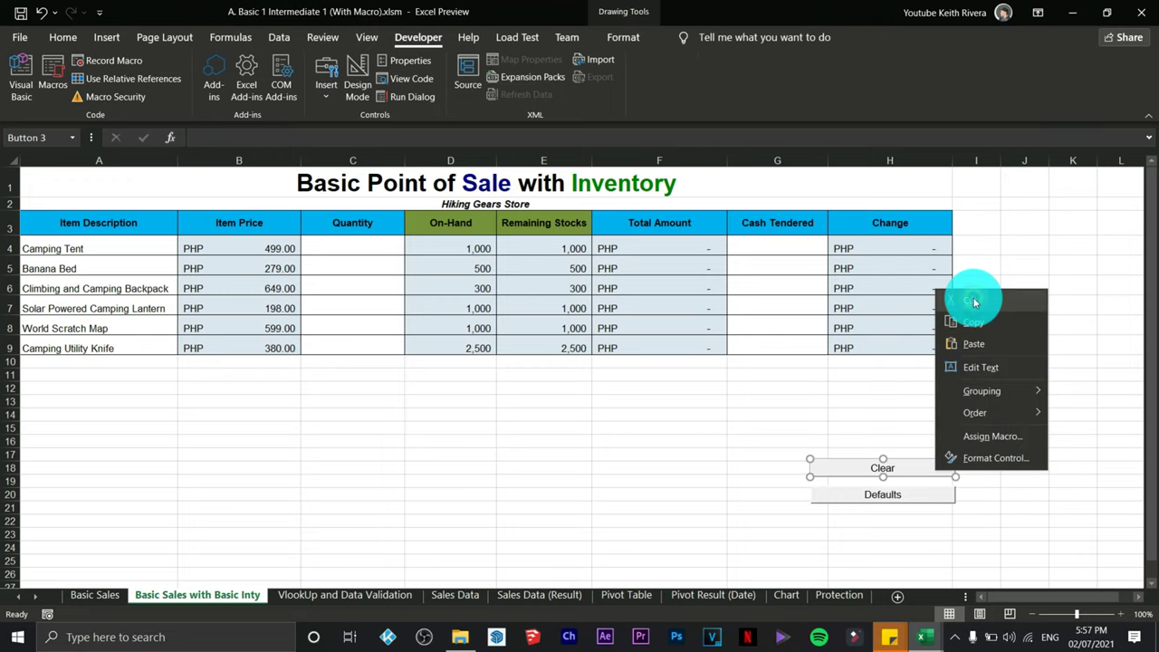
click(970, 300)
ctrl+click(923, 505)
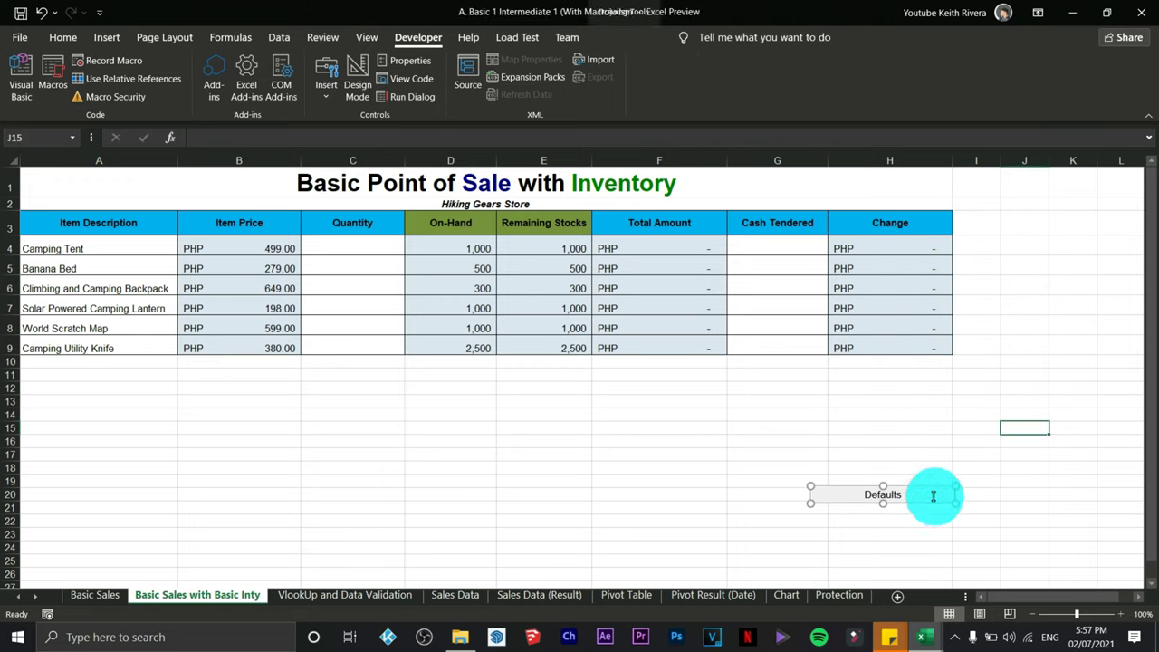
key(ctrl+x)
click(975, 481)
click(920, 429)
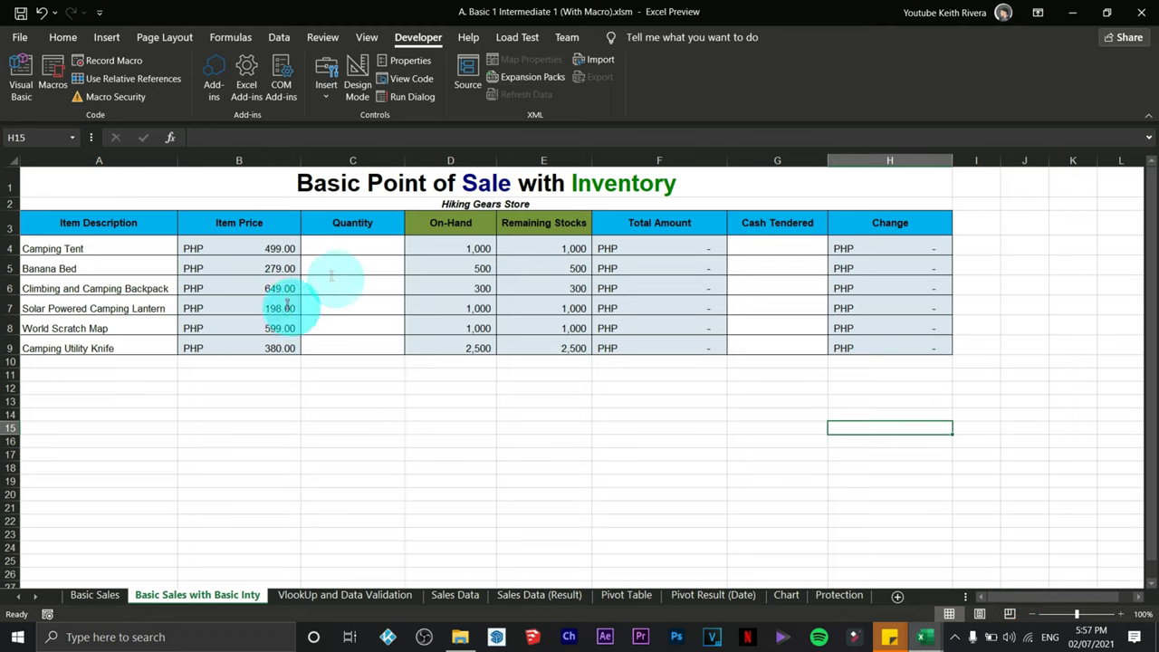
Draw a Form Control button across column H around row 15, below the Change column
click(325, 100)
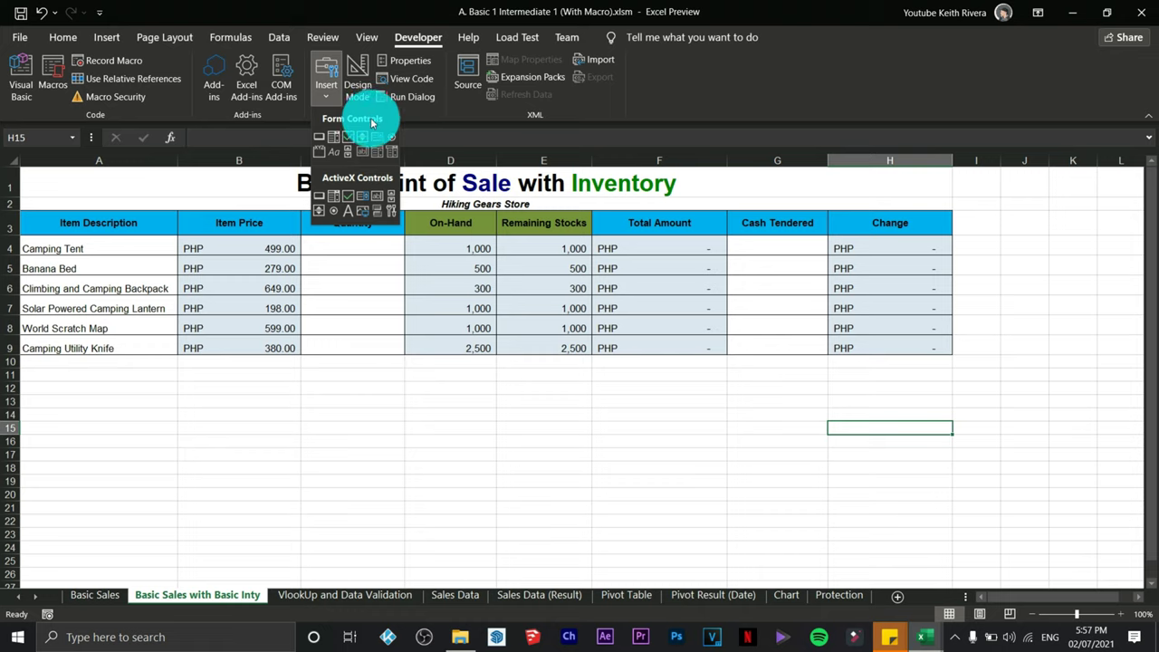
click(319, 140)
drag(824, 417, 956, 434)
Name the new button's macro TotalAmount and start recording it, stored in This Workbook
drag(901, 327, 637, 296)
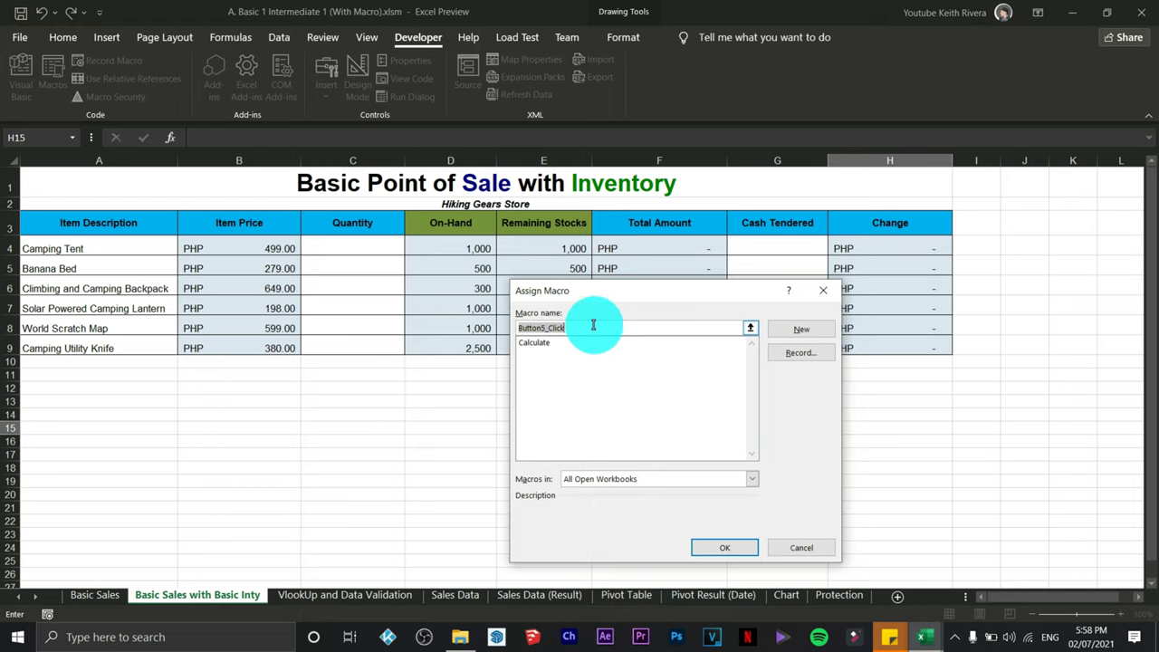
drag(593, 326, 583, 329)
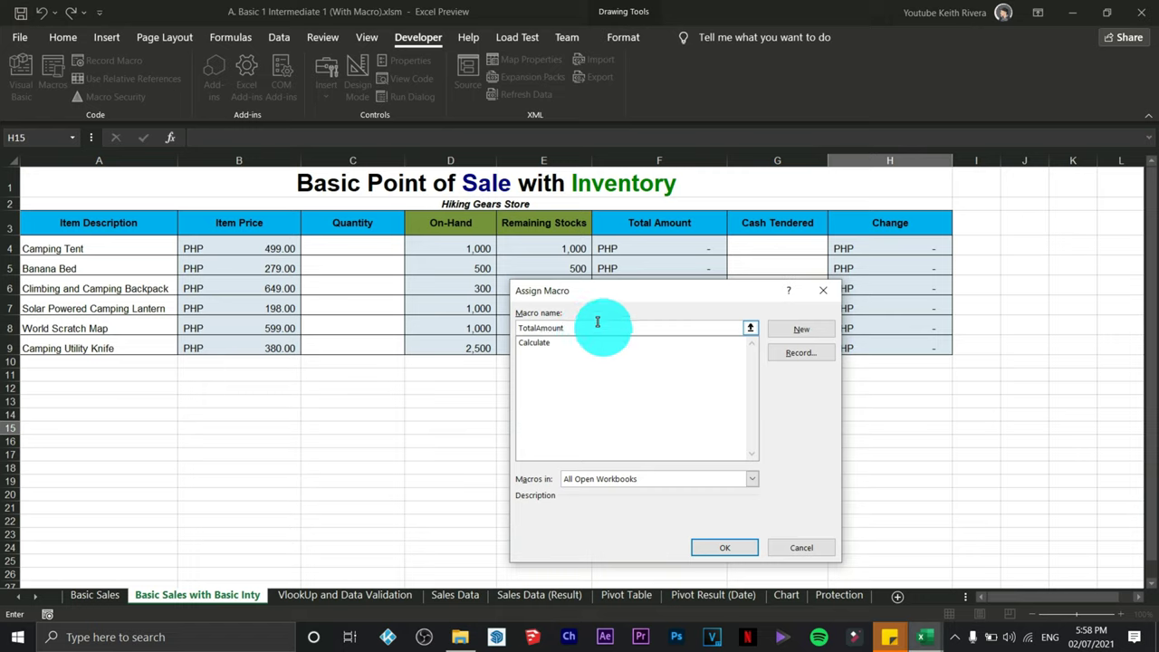
drag(597, 290, 409, 263)
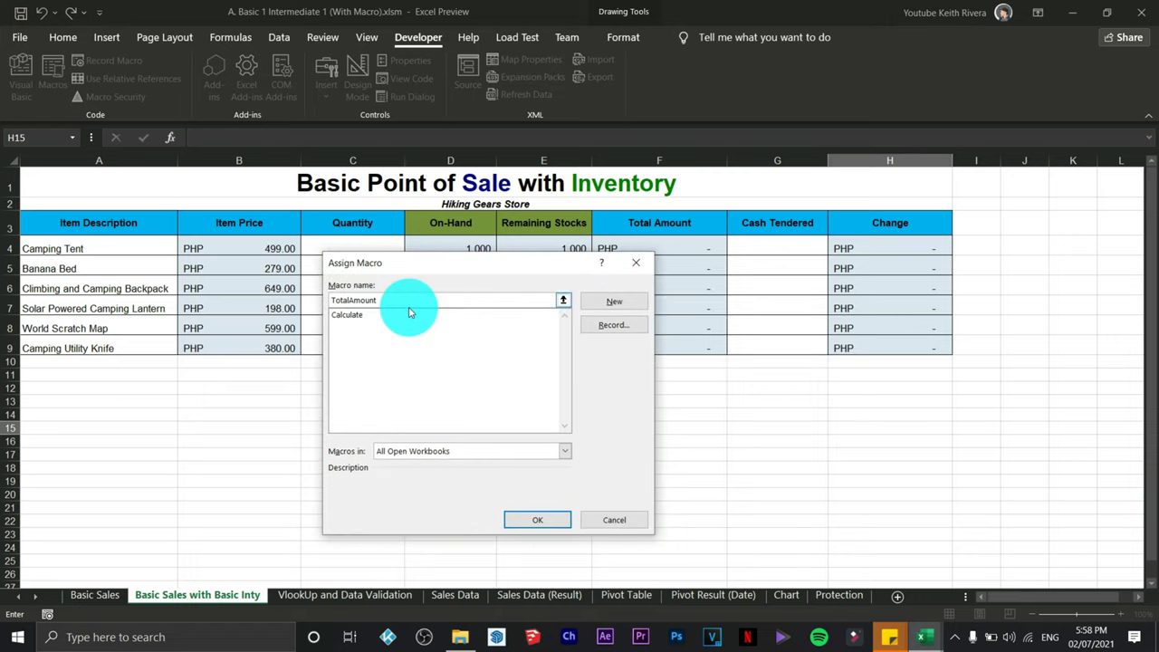
click(615, 327)
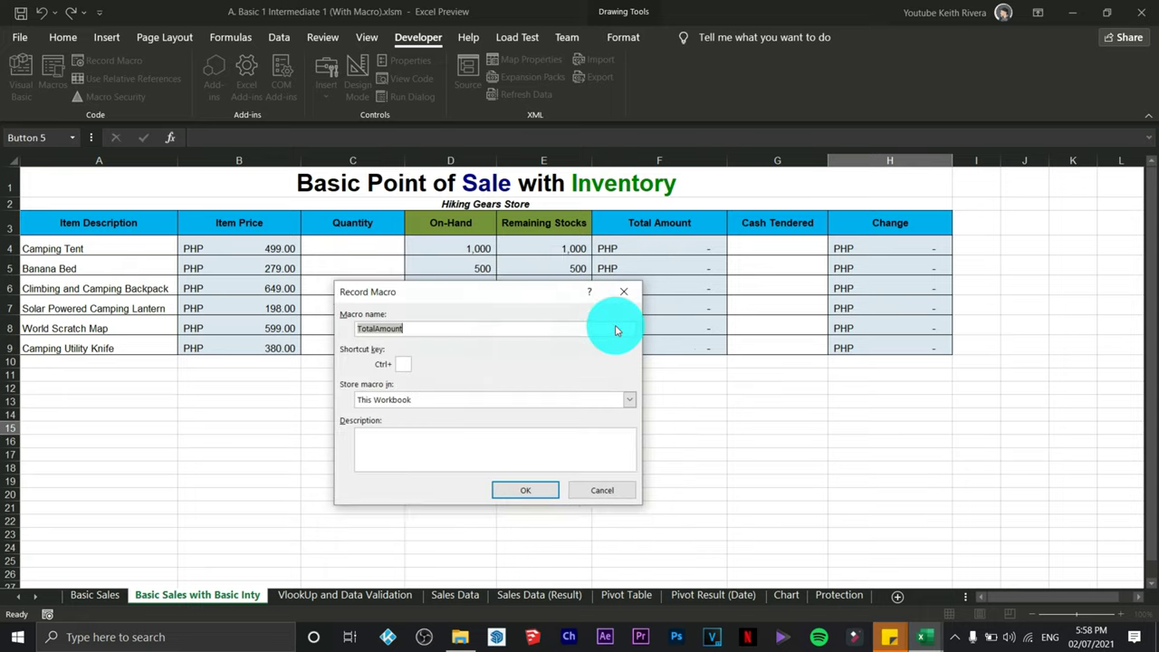
click(526, 490)
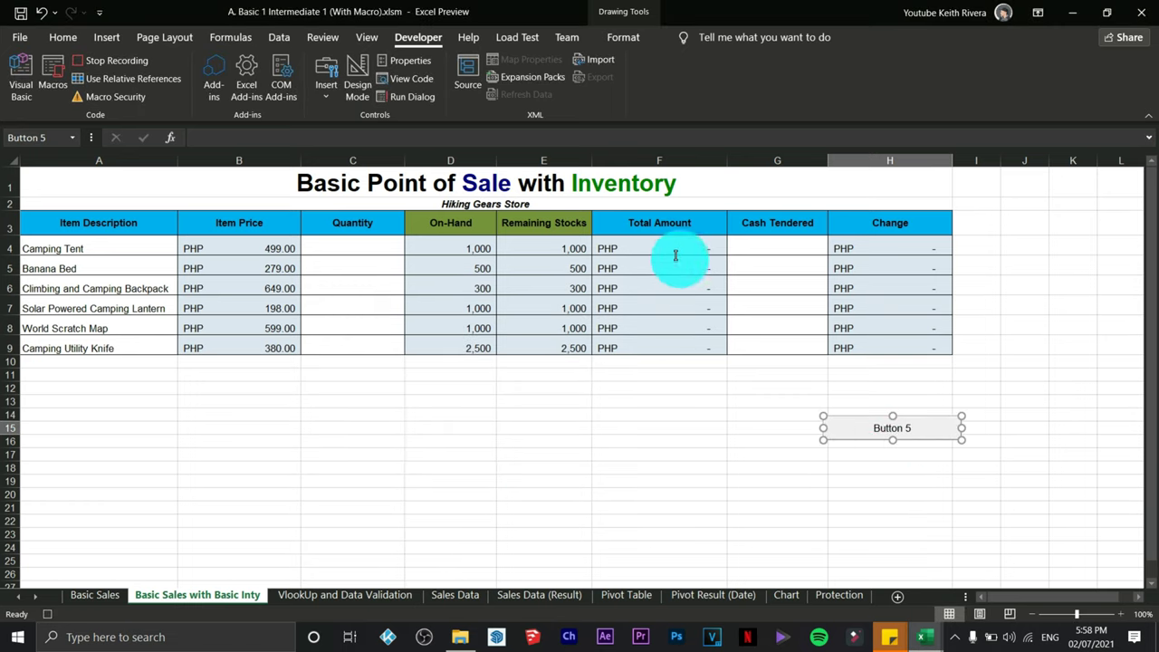
Clear the Total Amount cells F4:F9 and enter the formula =B4*C4 in F4 for the Camping Tent
drag(676, 245, 665, 344)
key(Delete)
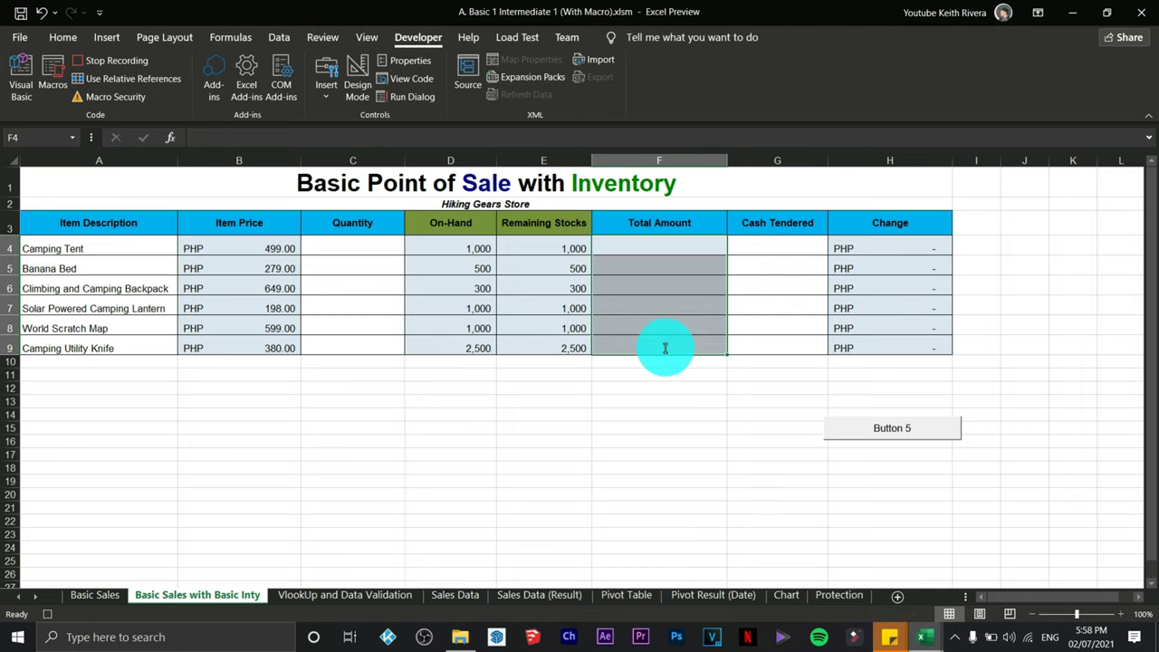
click(670, 250)
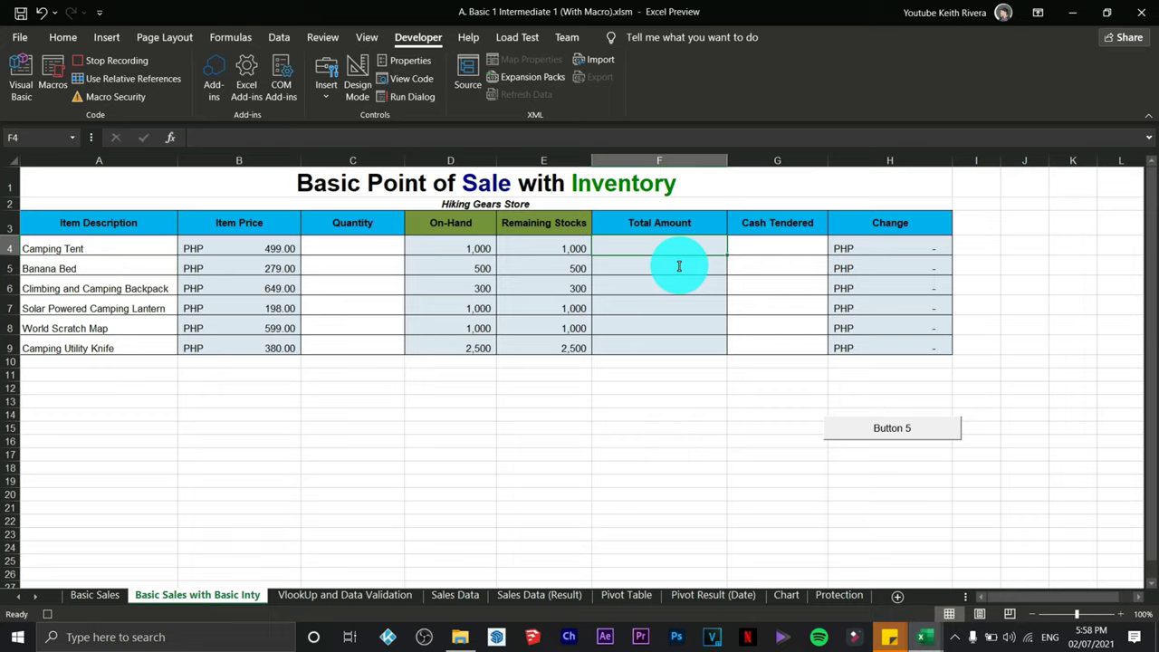
text(=)
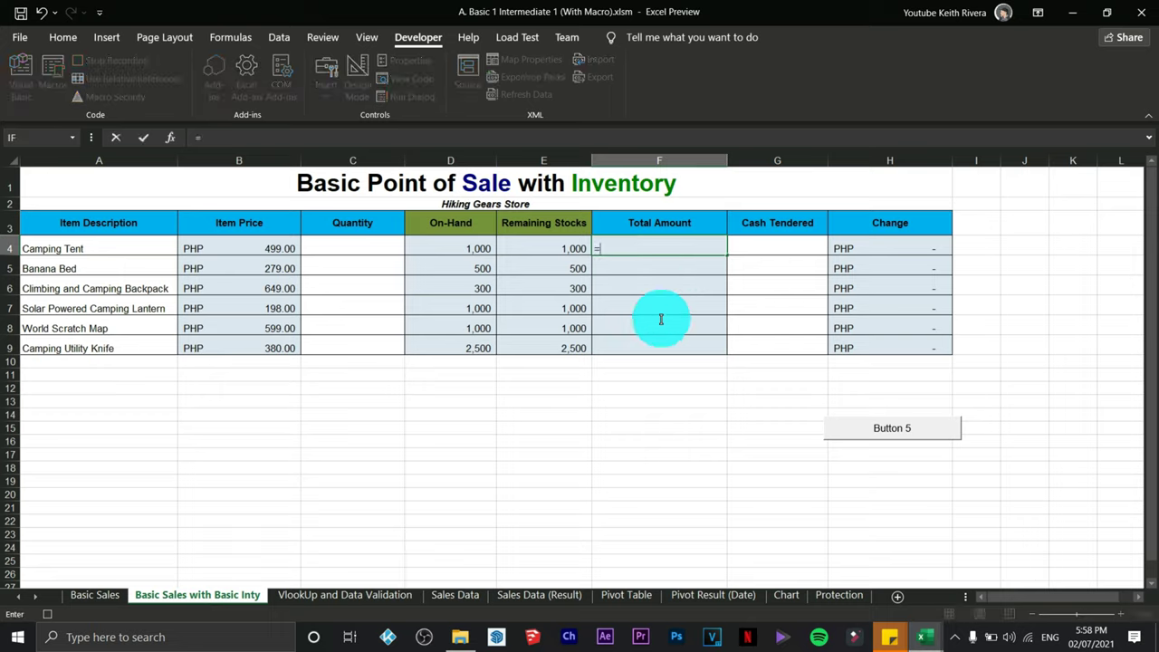
click(270, 250)
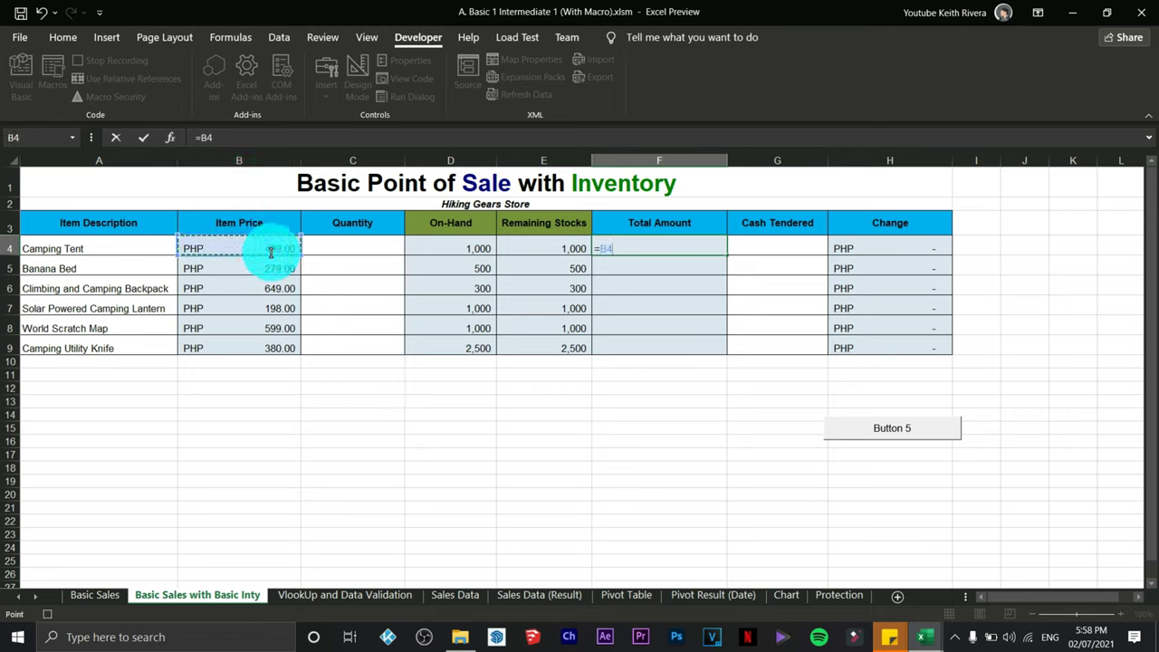
text(*)
click(328, 252)
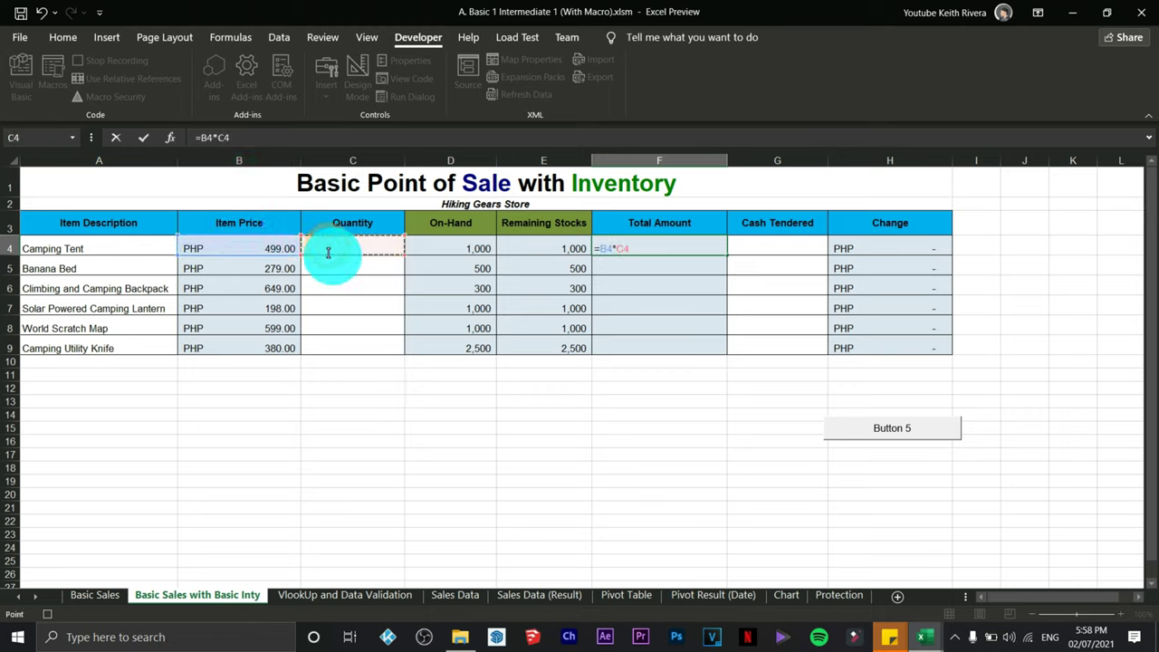
key(Return)
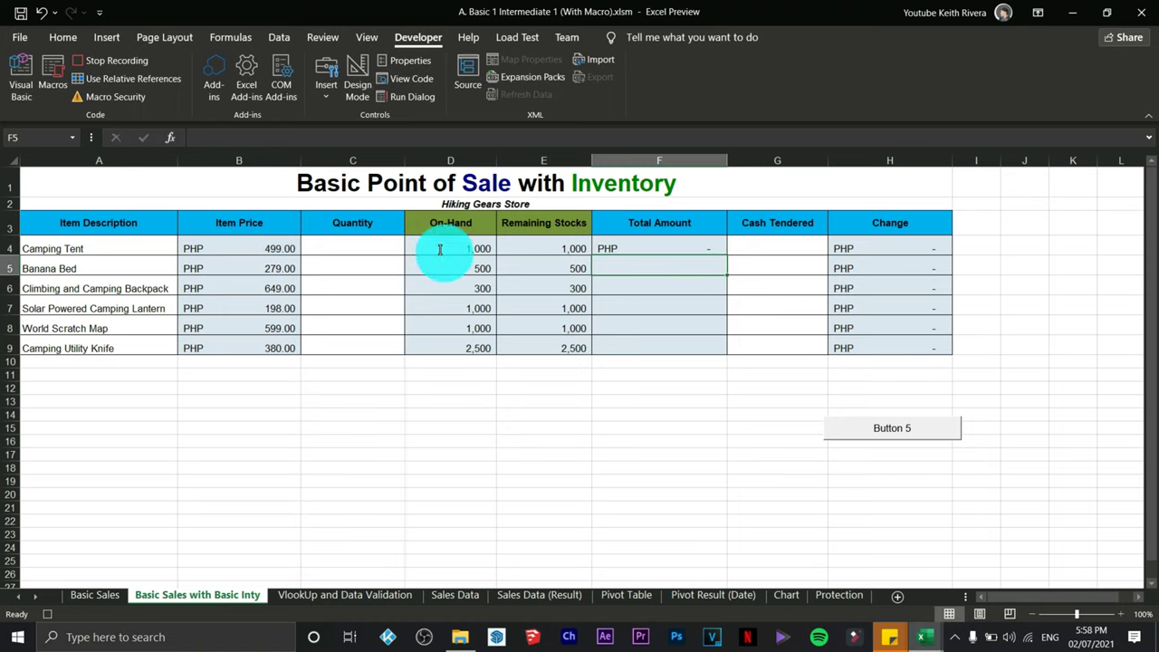
Fill the Total Amount formula from F4 down to F9 and stop recording the macro
click(704, 247)
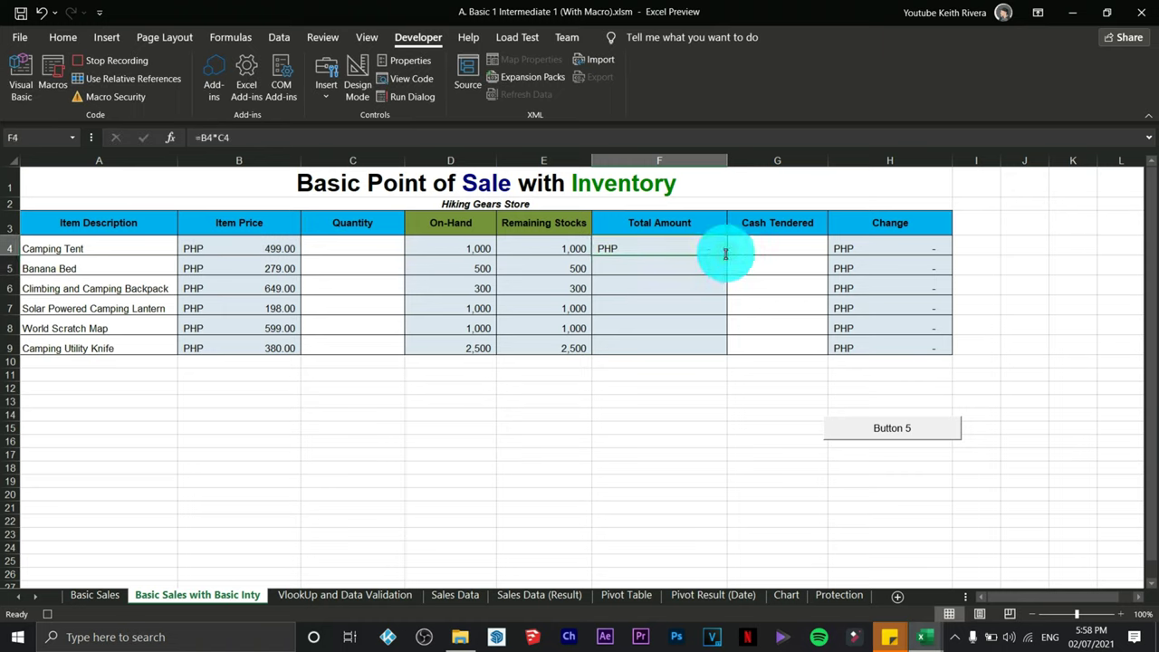
drag(725, 254, 729, 355)
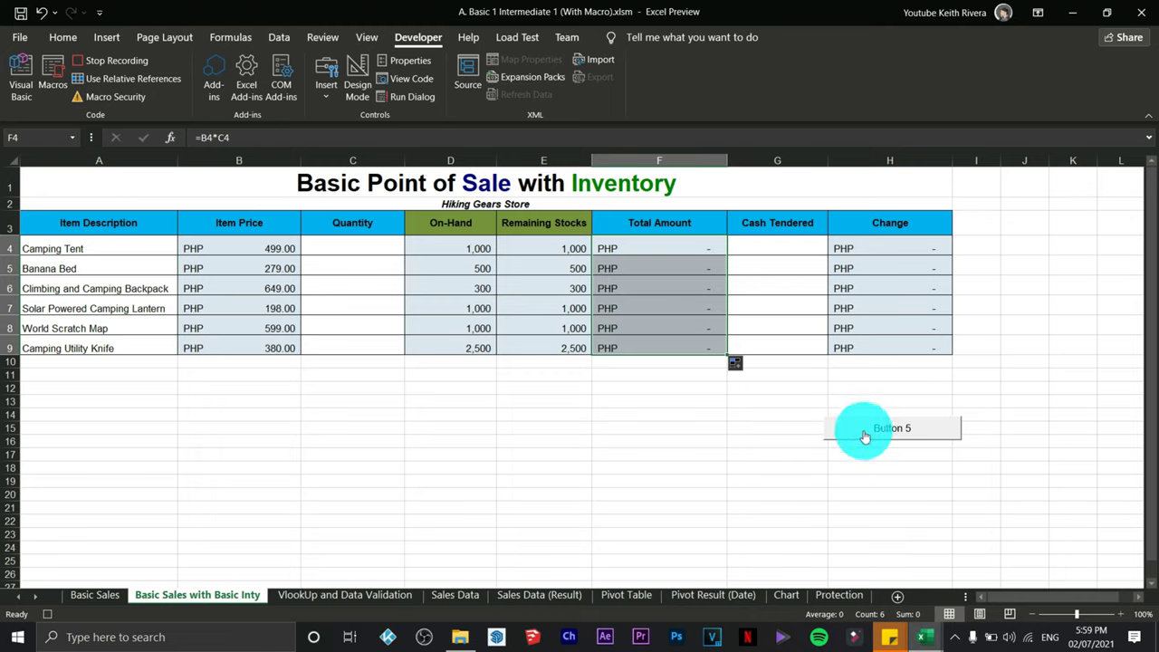
click(130, 61)
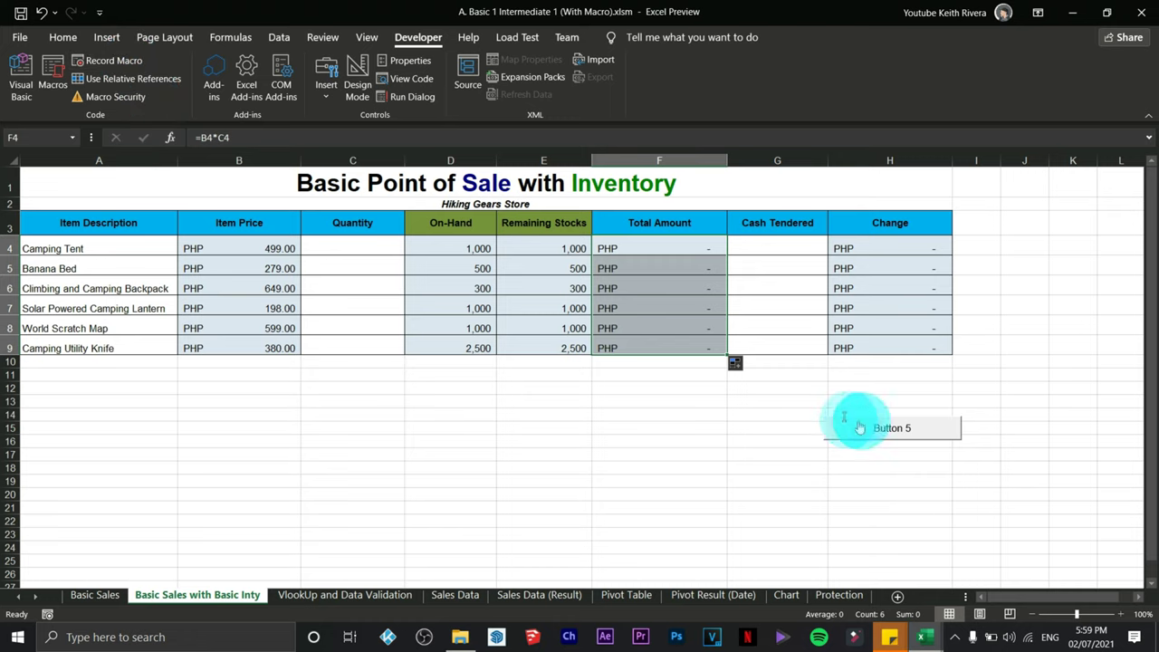
Change the new button's caption to Compute Total Amount
right_click(901, 435)
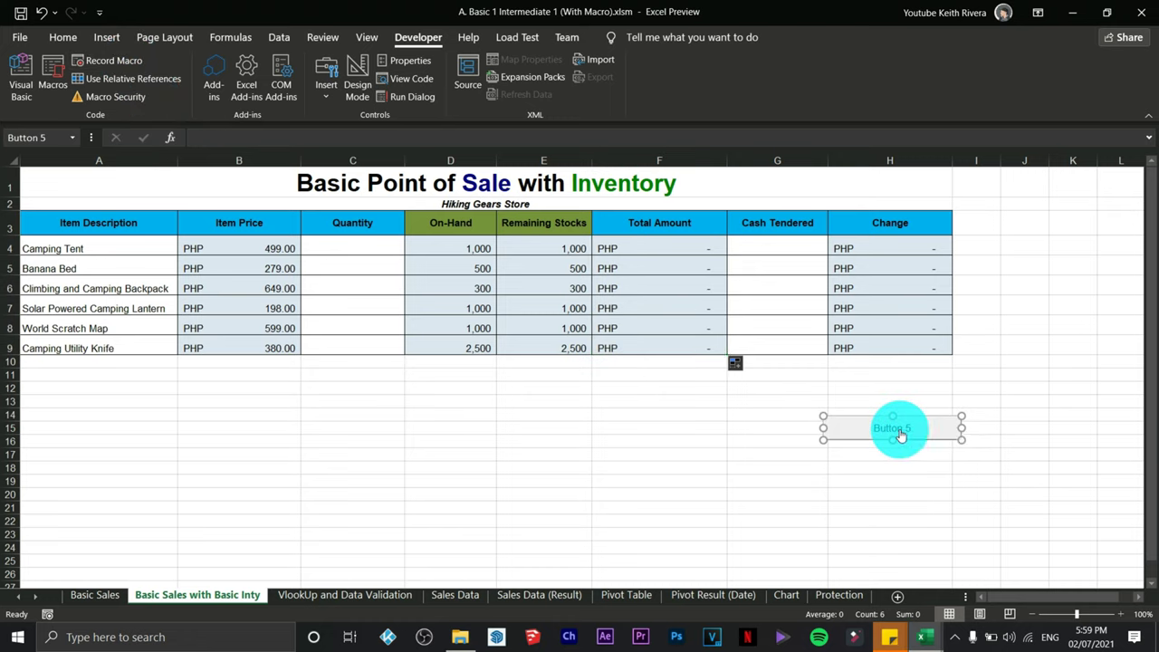
click(961, 513)
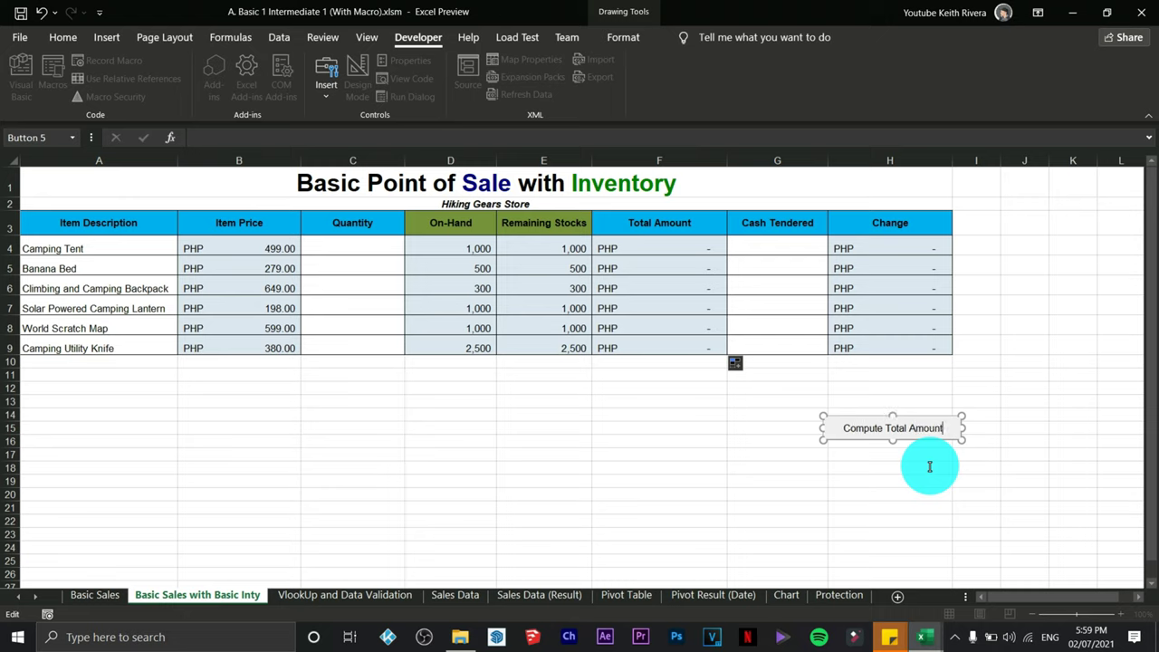
Finish the caption edit and clear the Total Amount cells F4:F9
click(930, 467)
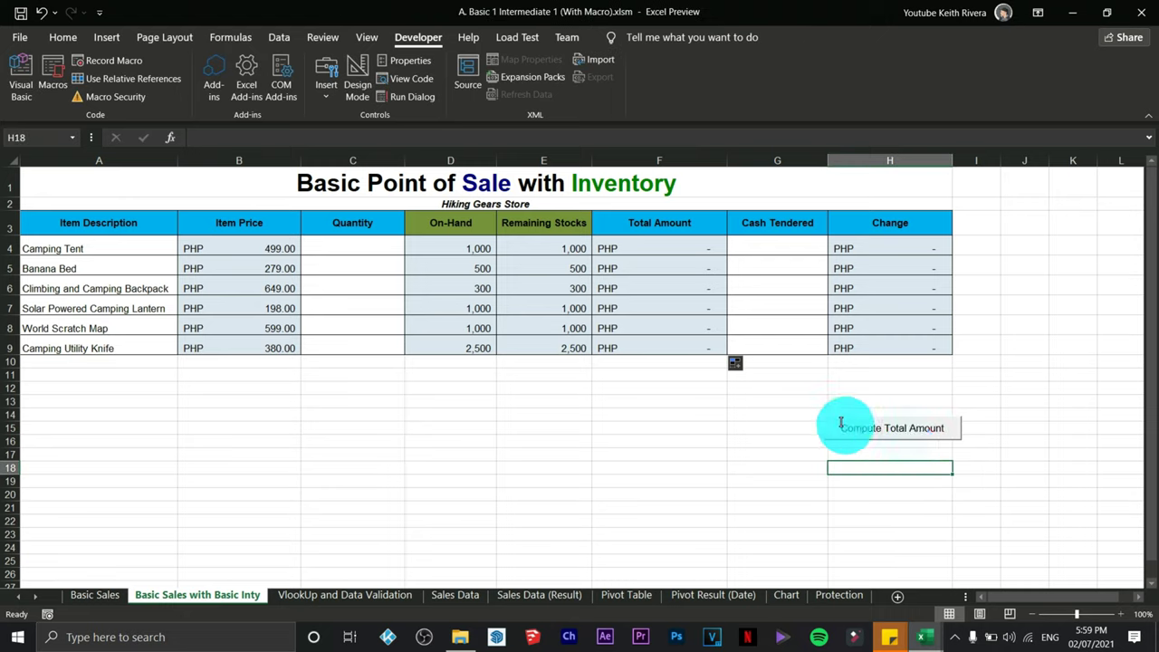
drag(652, 246, 649, 339)
key(Delete)
click(614, 493)
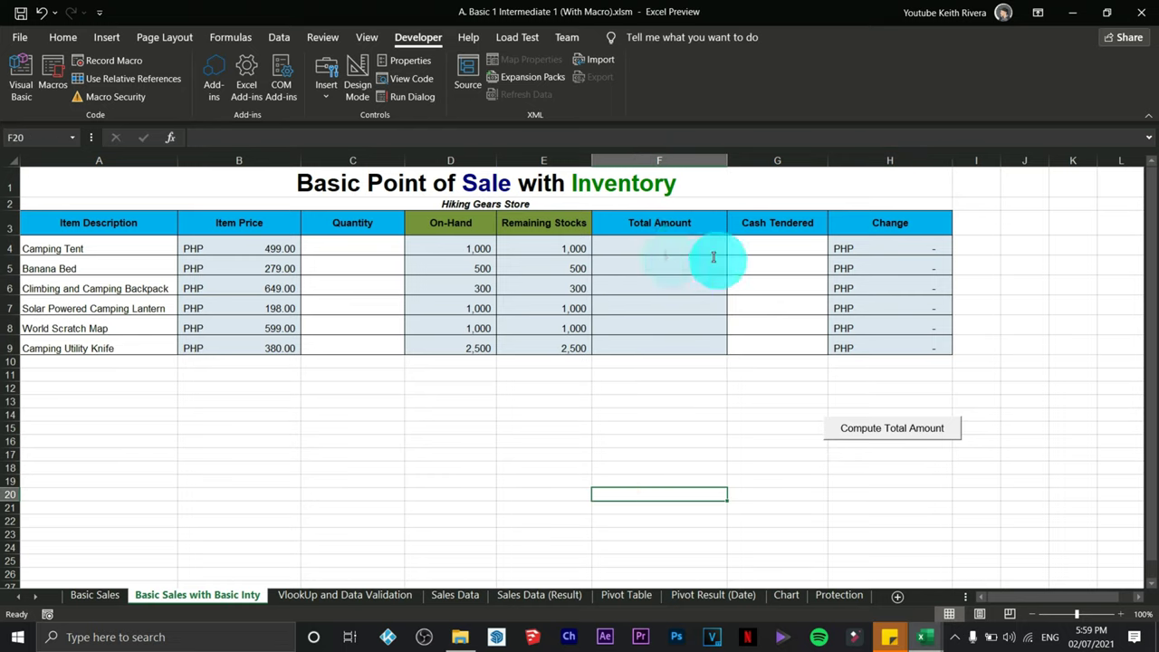
Enter the quantities 42, 3, 3, 2, 4 and 3 in C4:C9 and run the macro with the Compute Total Amount button
click(326, 250)
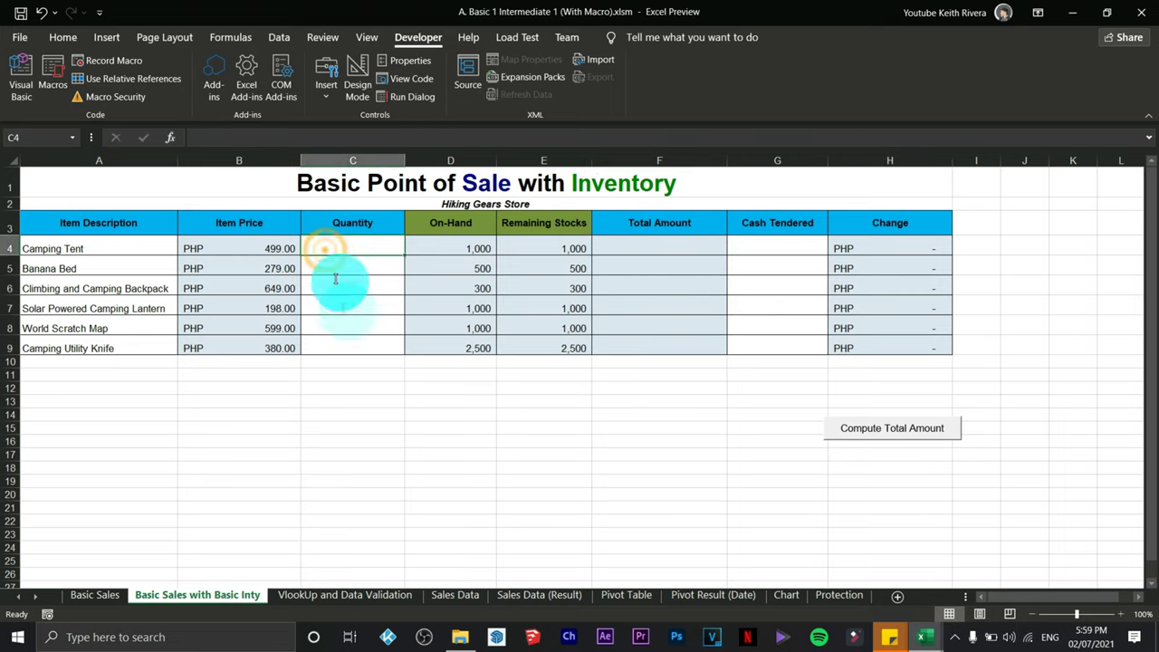
text(42)
key(Return)
text(3)
key(Return)
text(3)
key(Return)
text(2)
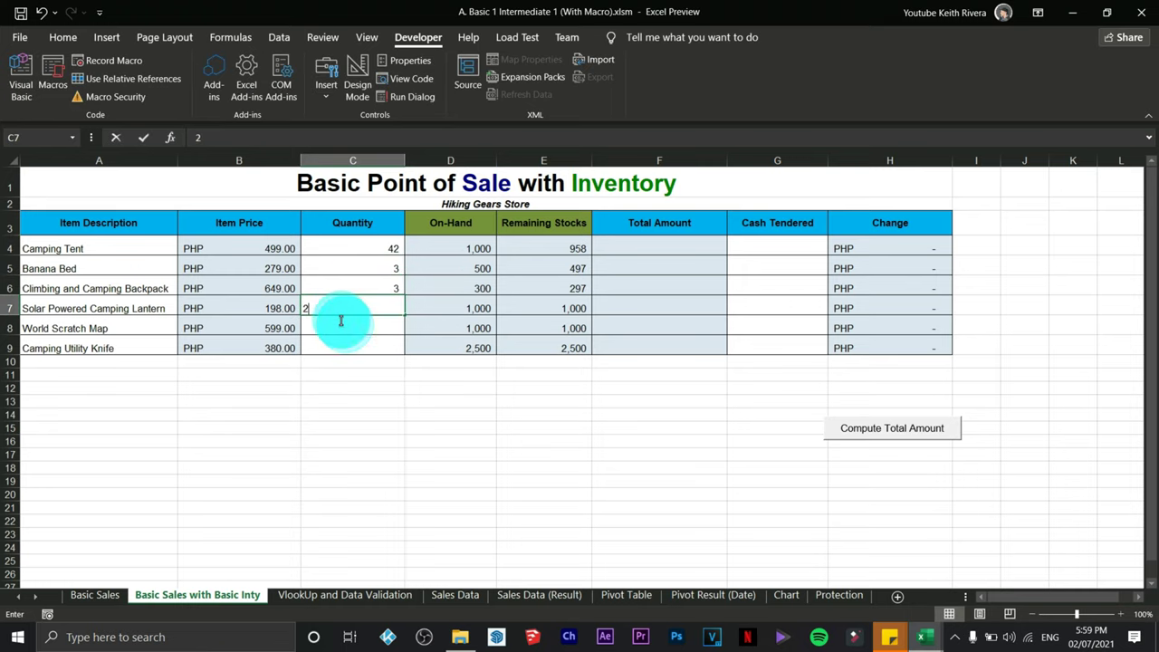
key(Return)
text(4)
key(Return)
text(3)
click(354, 374)
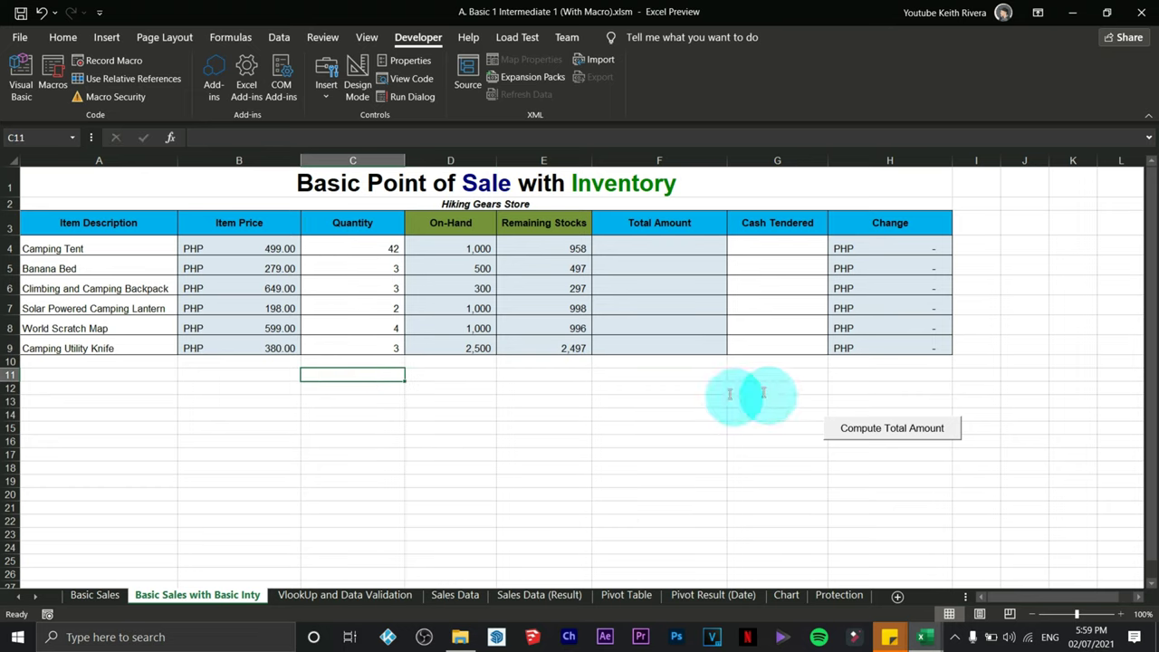
click(867, 440)
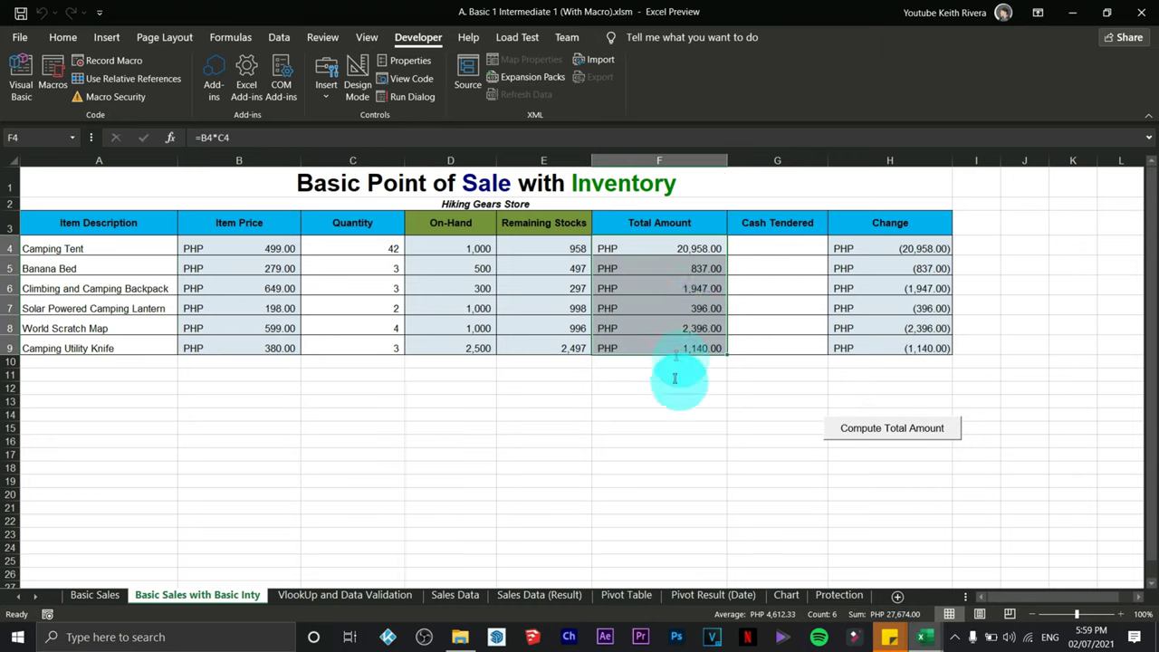
click(692, 436)
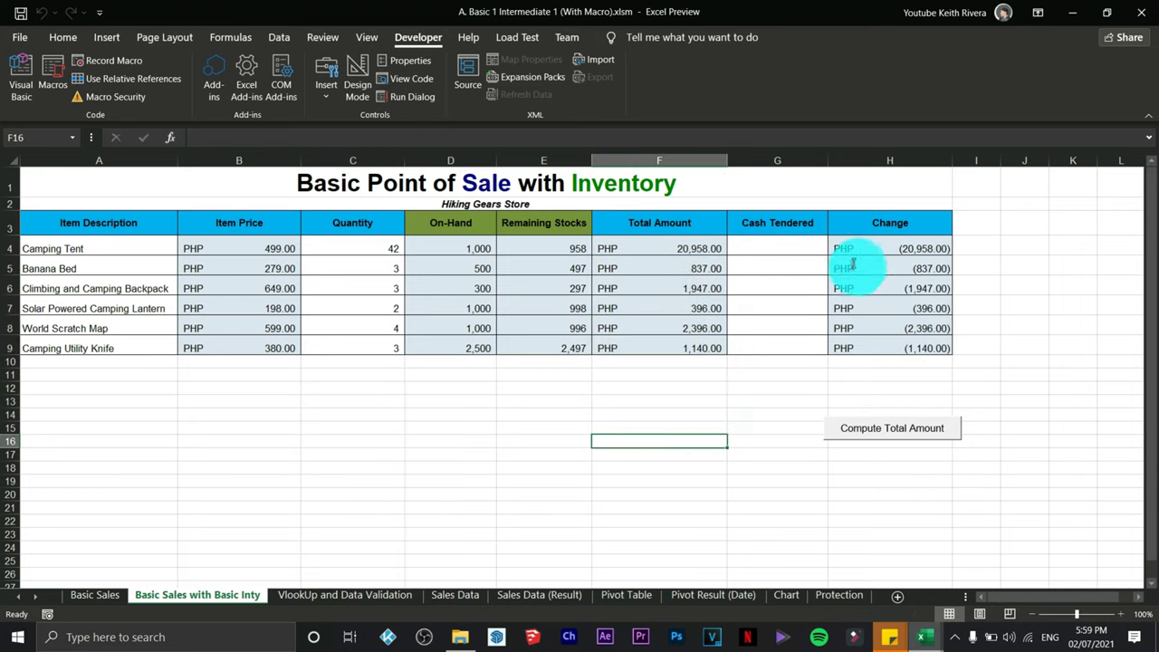
Clear the Change cells H4:H9 and the Total Amount cells F4:F9
drag(888, 253, 883, 348)
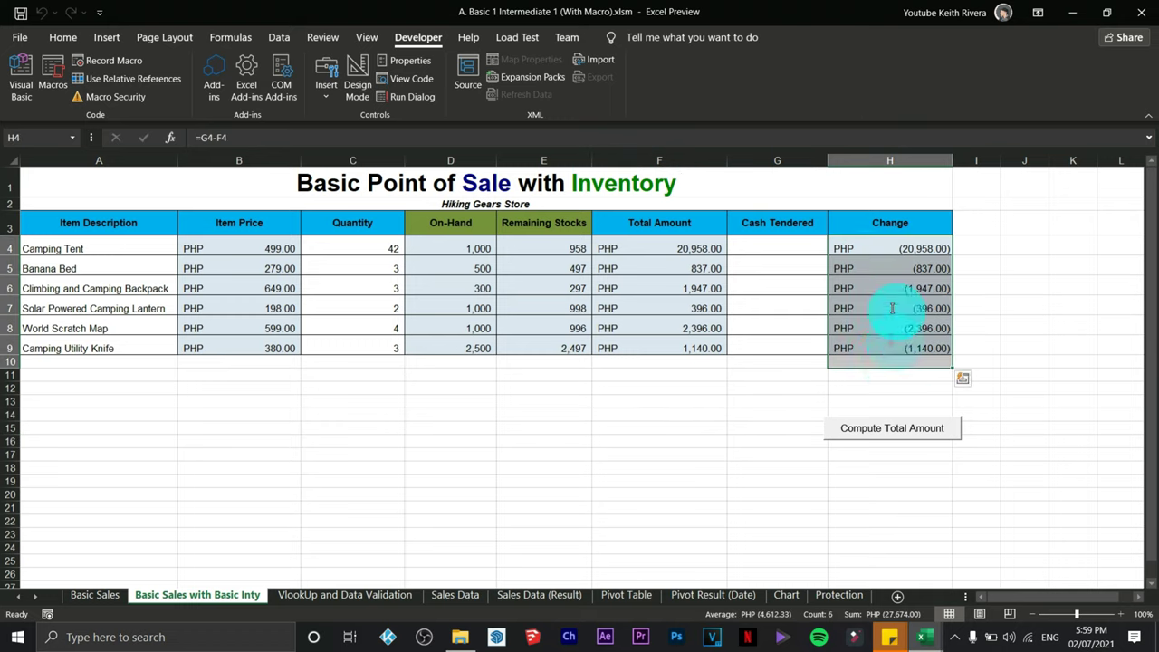
drag(888, 246, 894, 345)
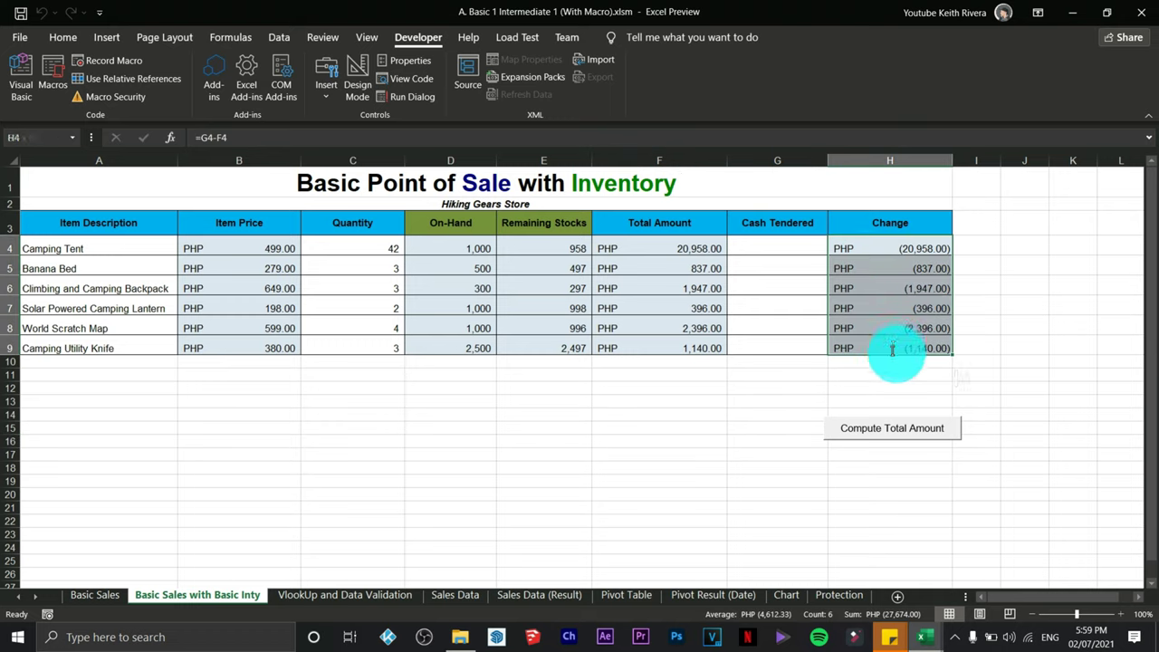
key(Delete)
click(859, 388)
drag(693, 250, 672, 348)
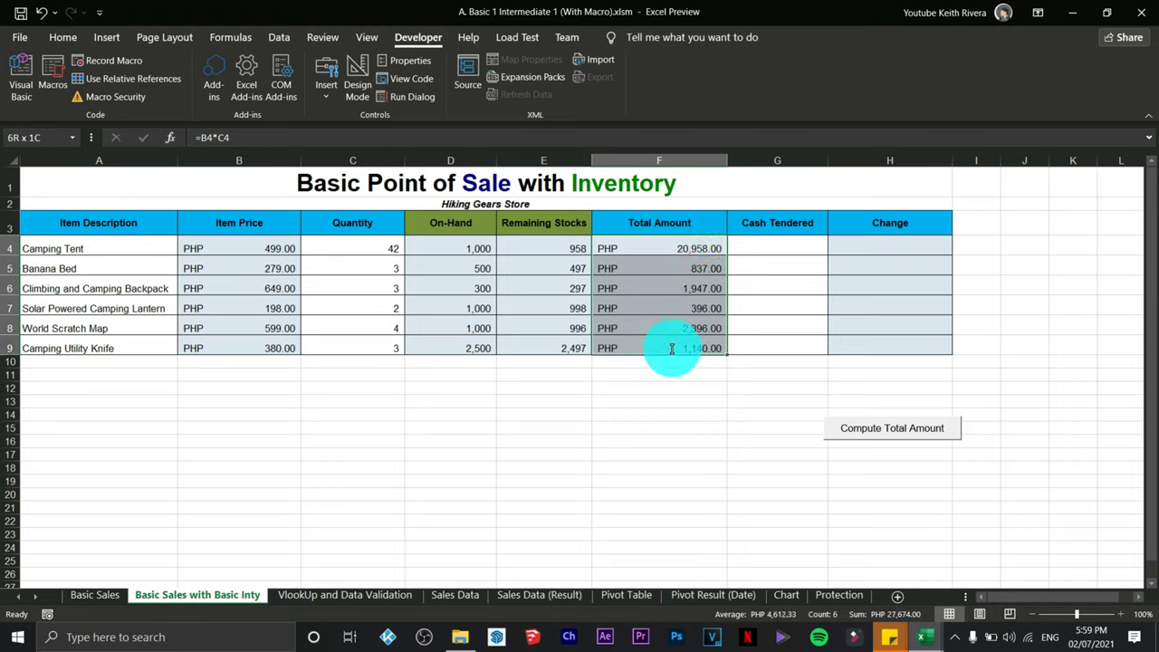
key(Delete)
click(694, 440)
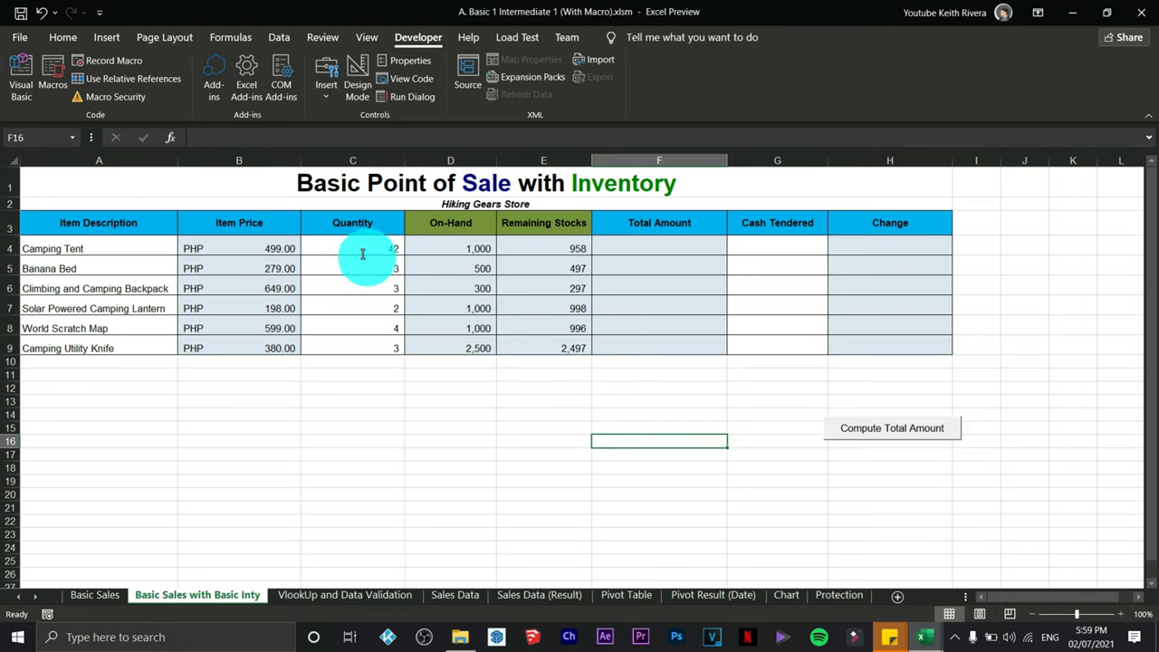
click(835, 481)
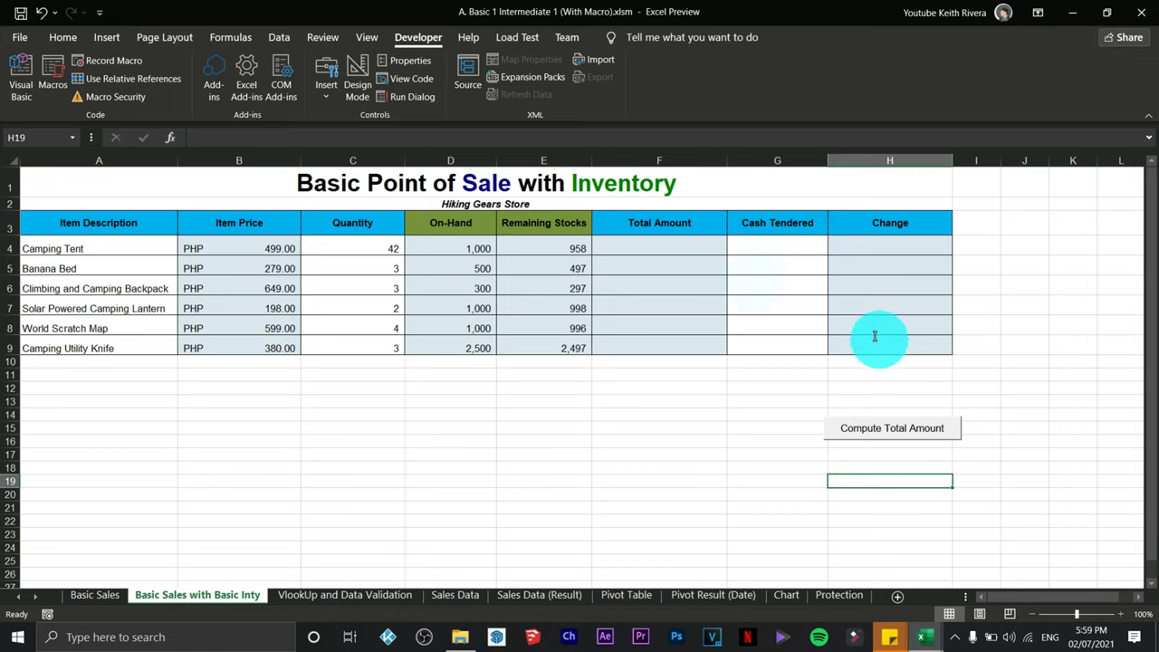
Insert a form button below Compute Total Amount, name its macro Change and start recording it in This Workbook
click(327, 101)
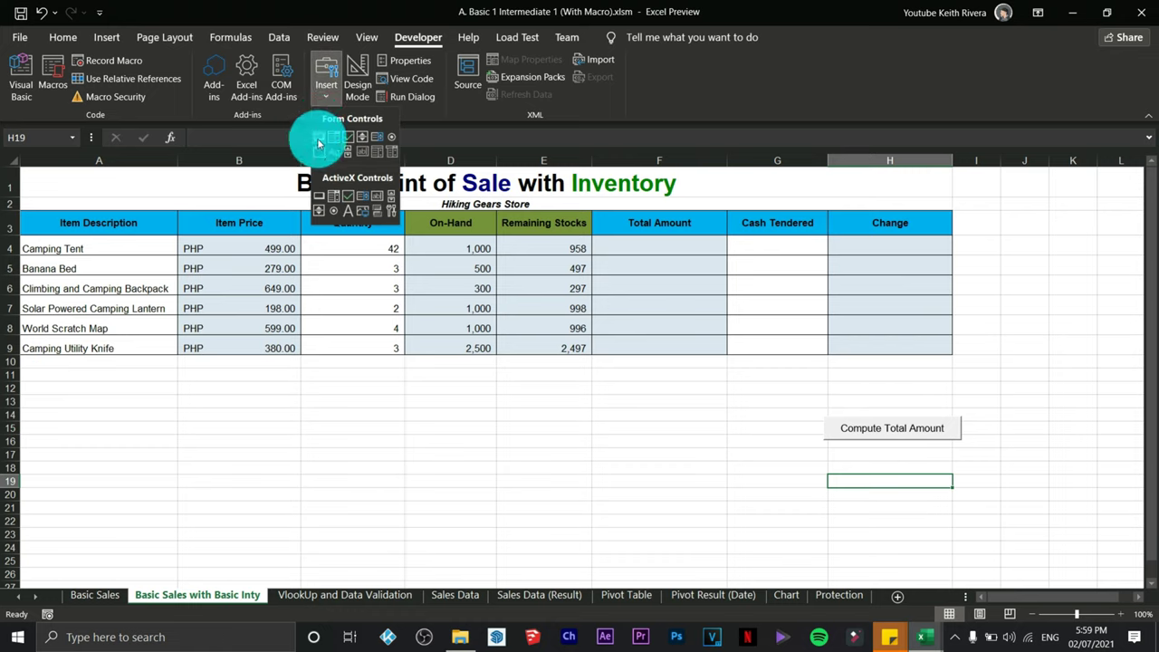
click(319, 140)
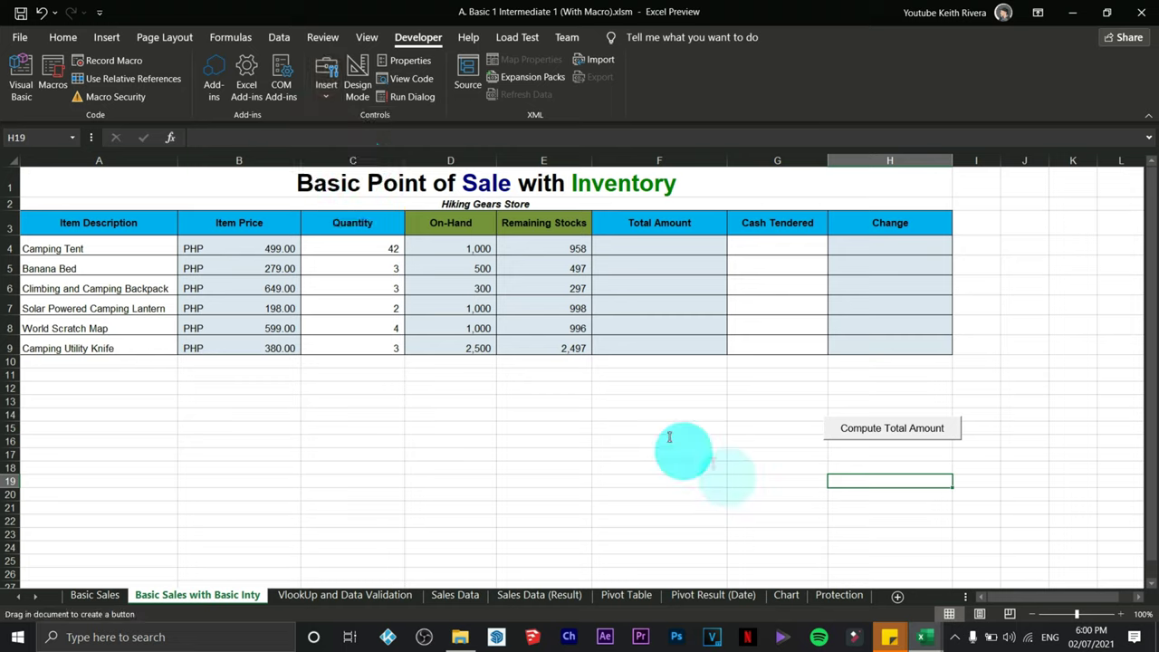
drag(822, 445, 956, 470)
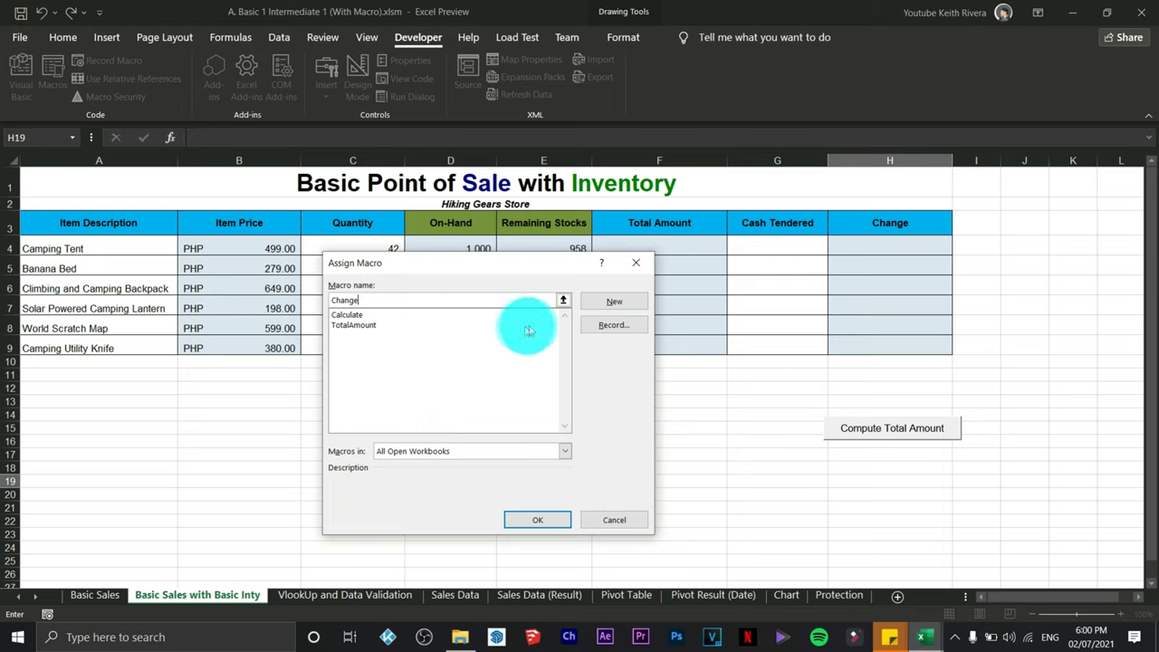
click(606, 328)
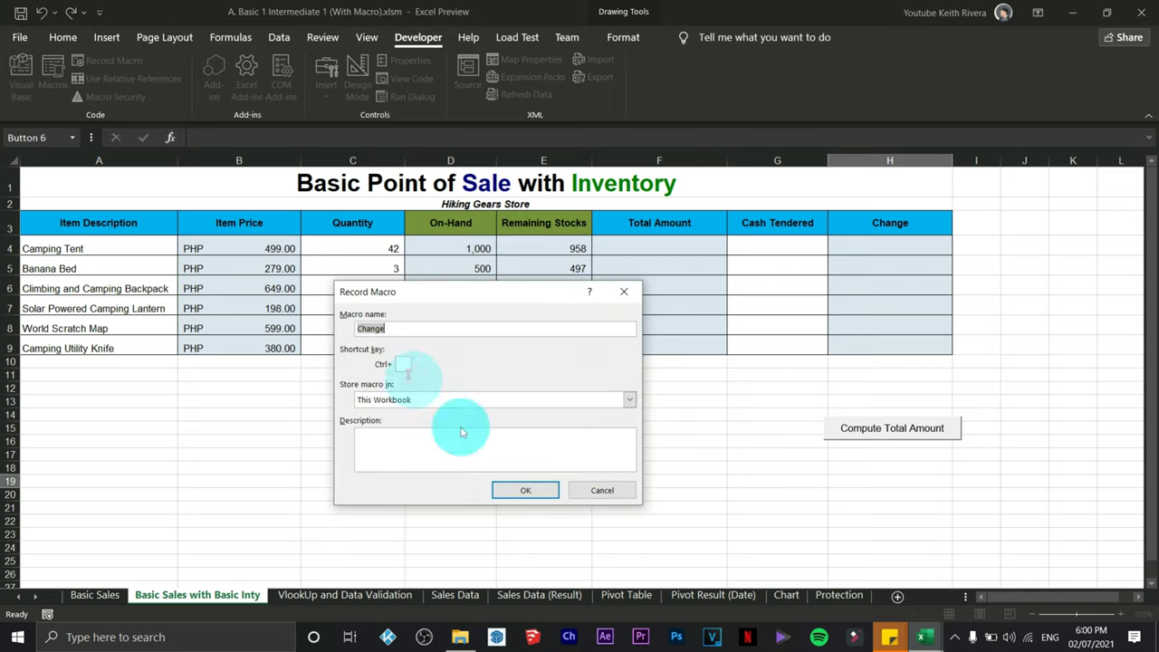
click(523, 490)
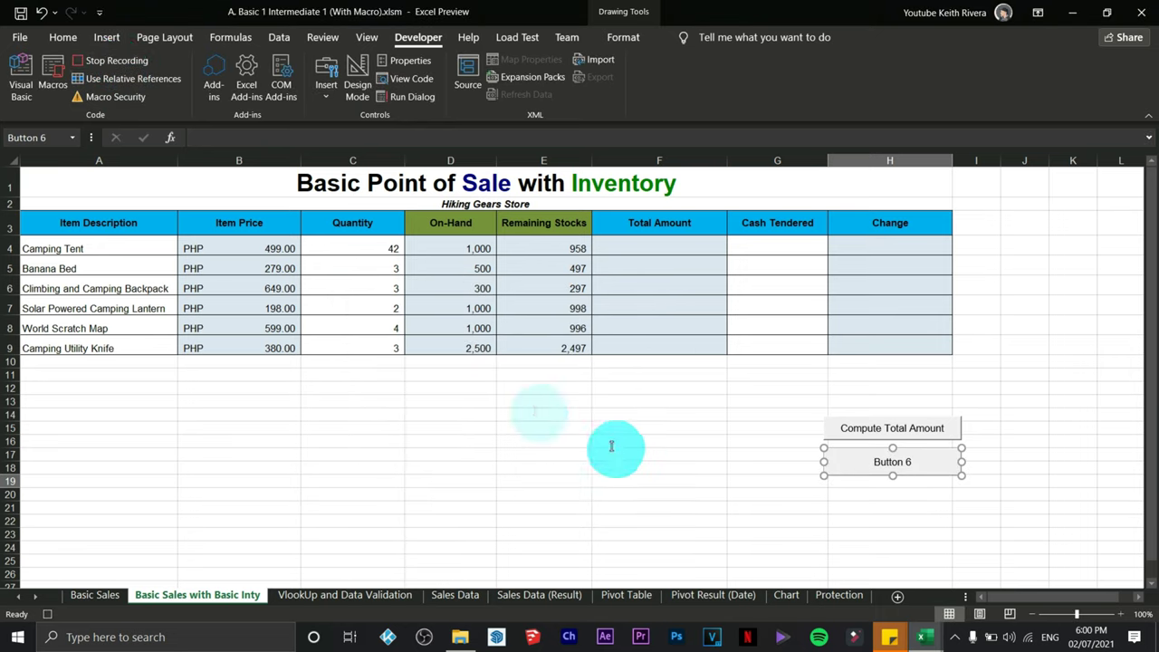
Enter the formula =G4-F4 in H4, fill it down to H9 and stop recording the macro
click(867, 246)
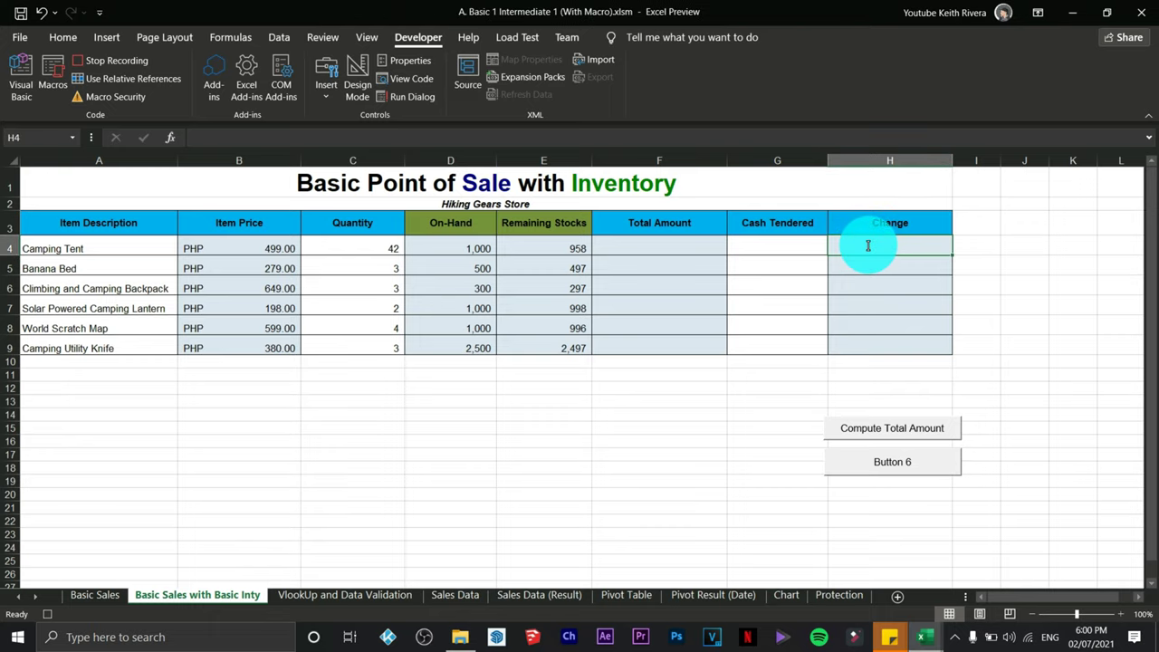
text(=)
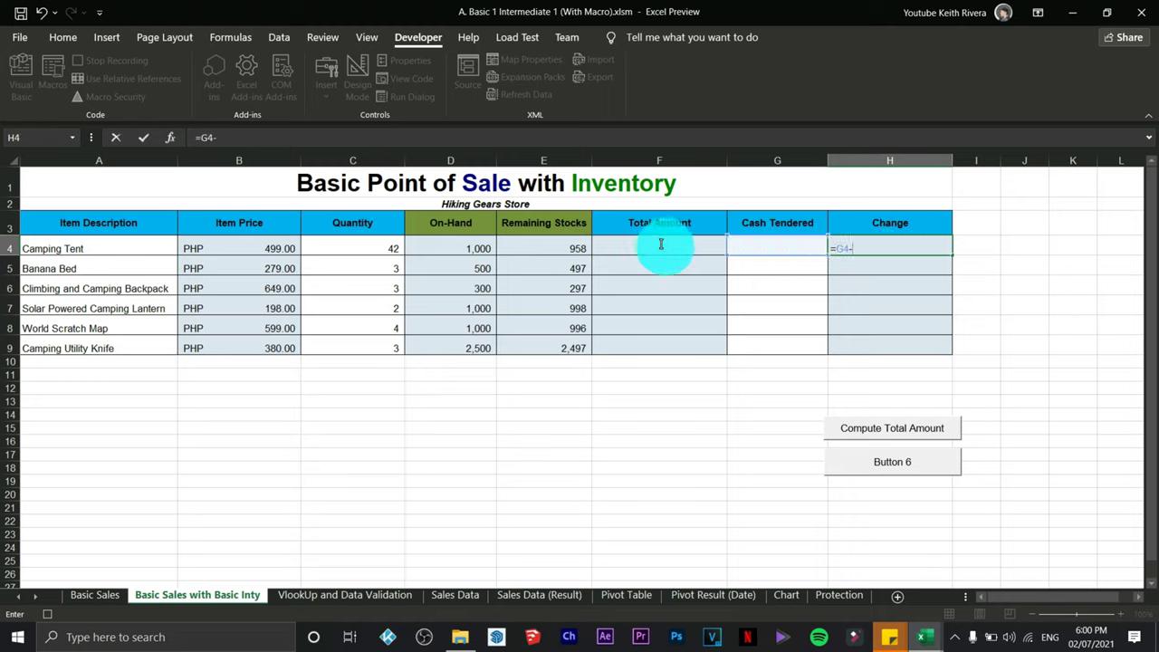
key(Return)
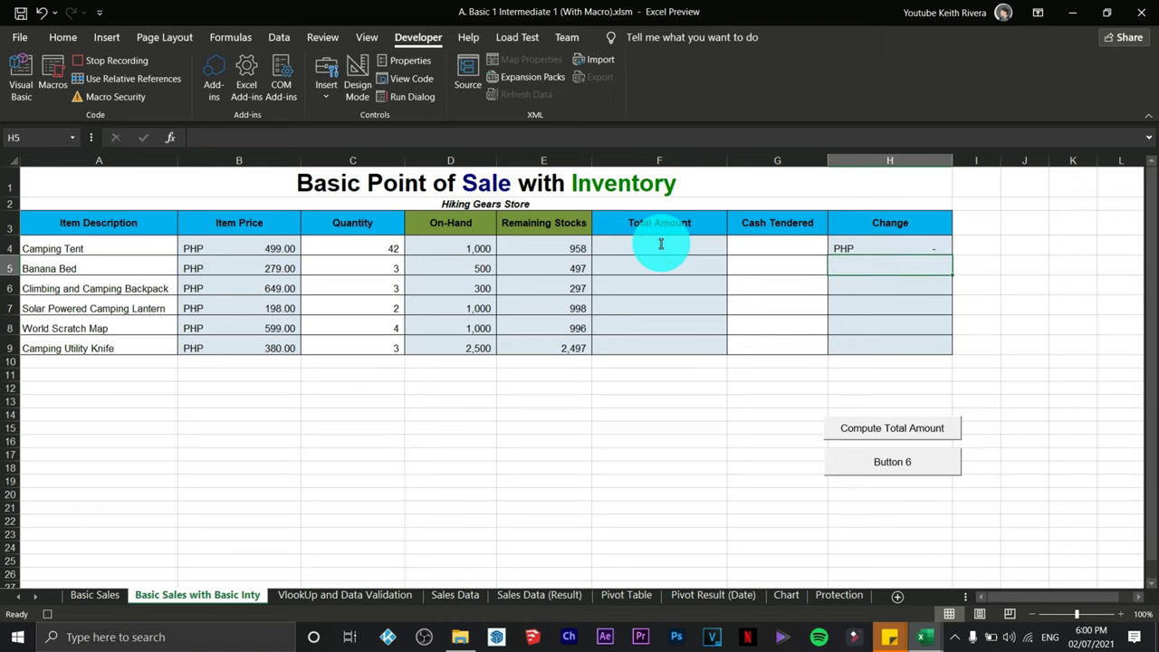
click(854, 252)
drag(954, 255, 966, 356)
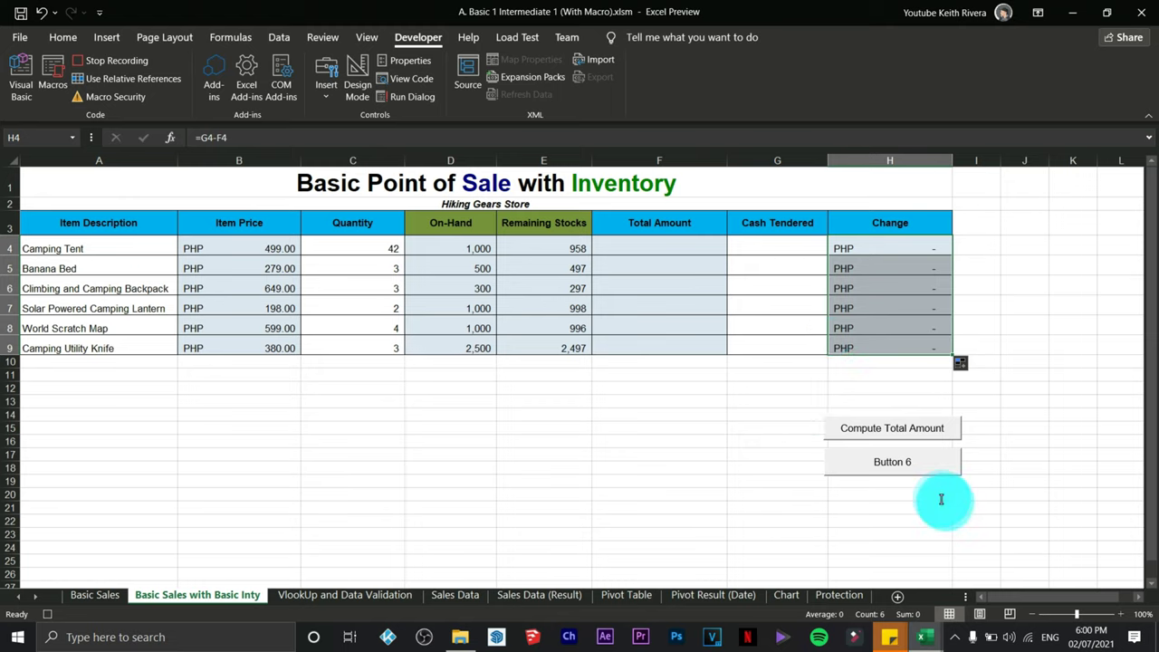
click(95, 65)
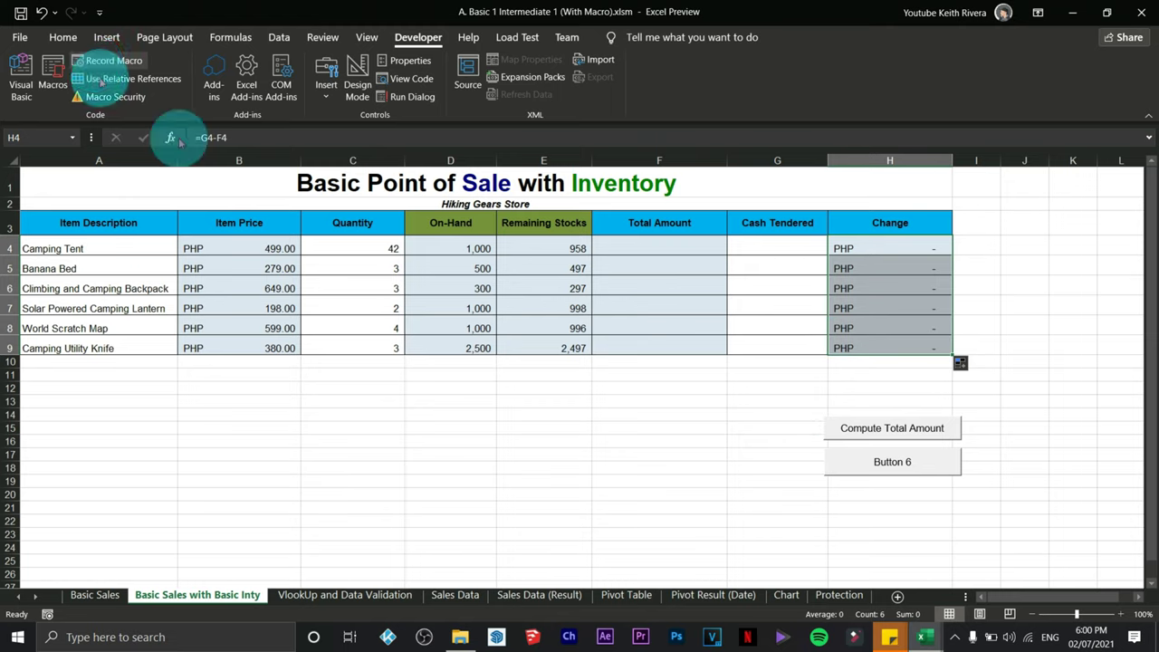
Change the new button's caption to Compute for Change
ctrl+click(895, 466)
right_click(894, 463)
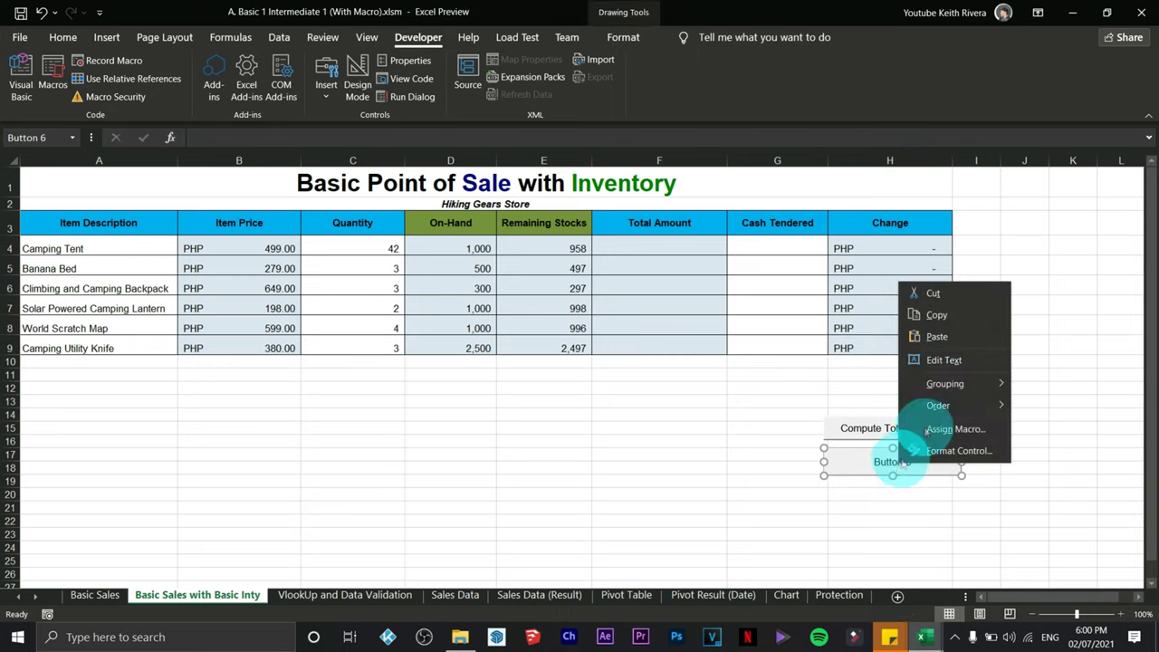
click(960, 366)
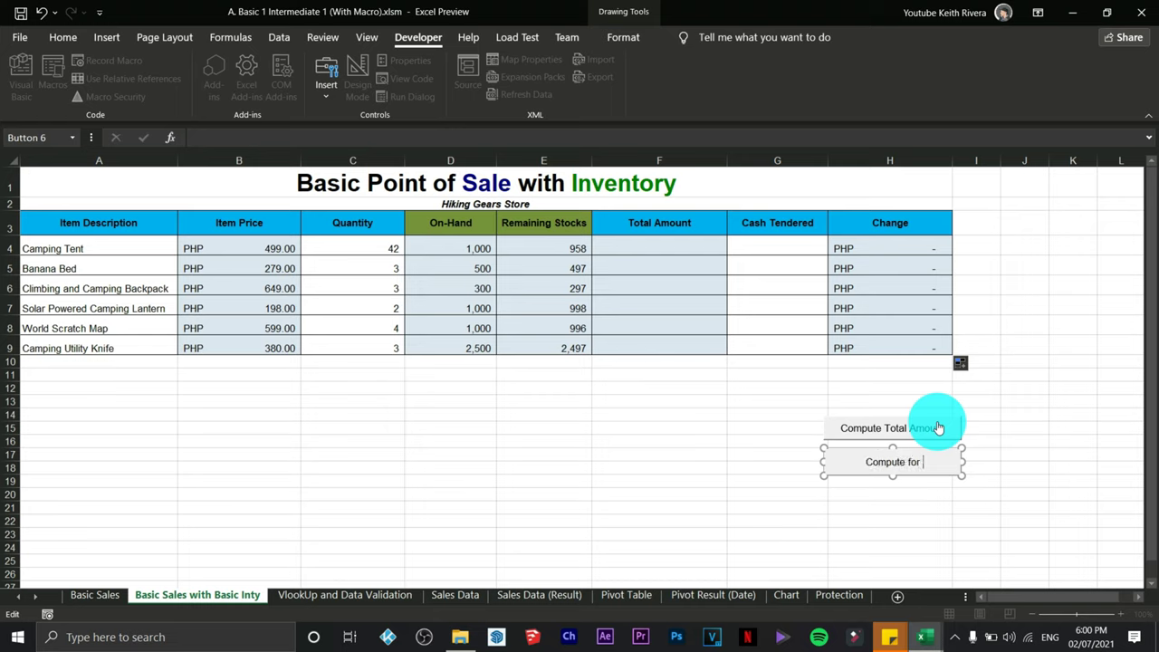
click(867, 508)
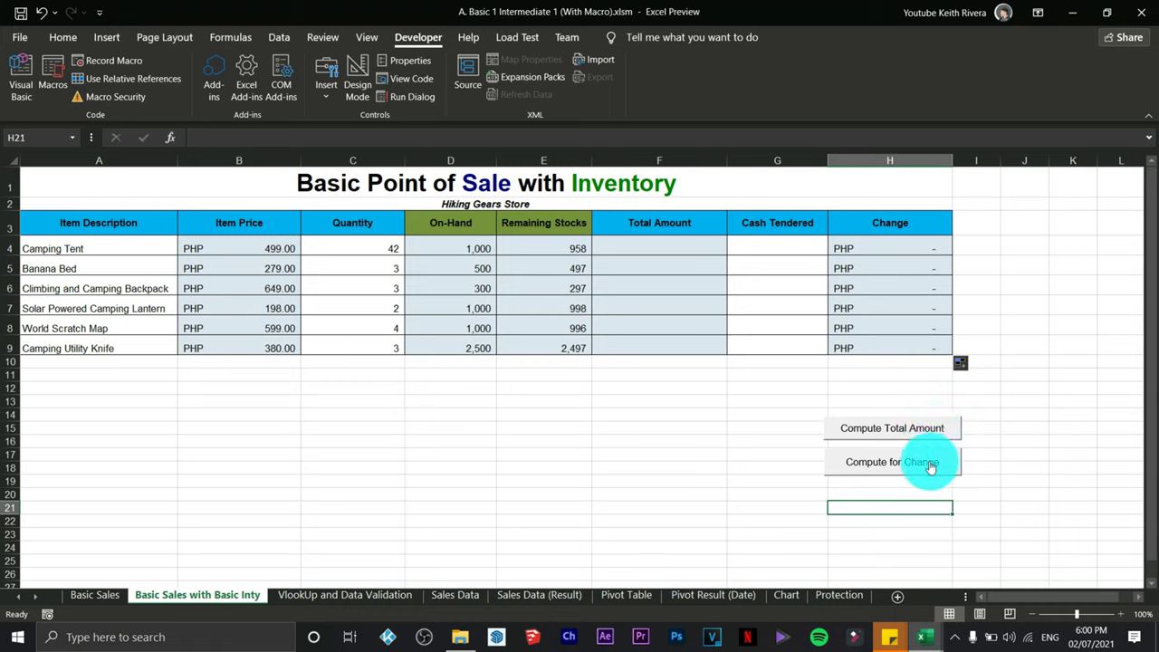
Clear the Change cells H4:H9 and recalculate the Total Amount column with the Compute Total Amount button
drag(893, 256, 896, 343)
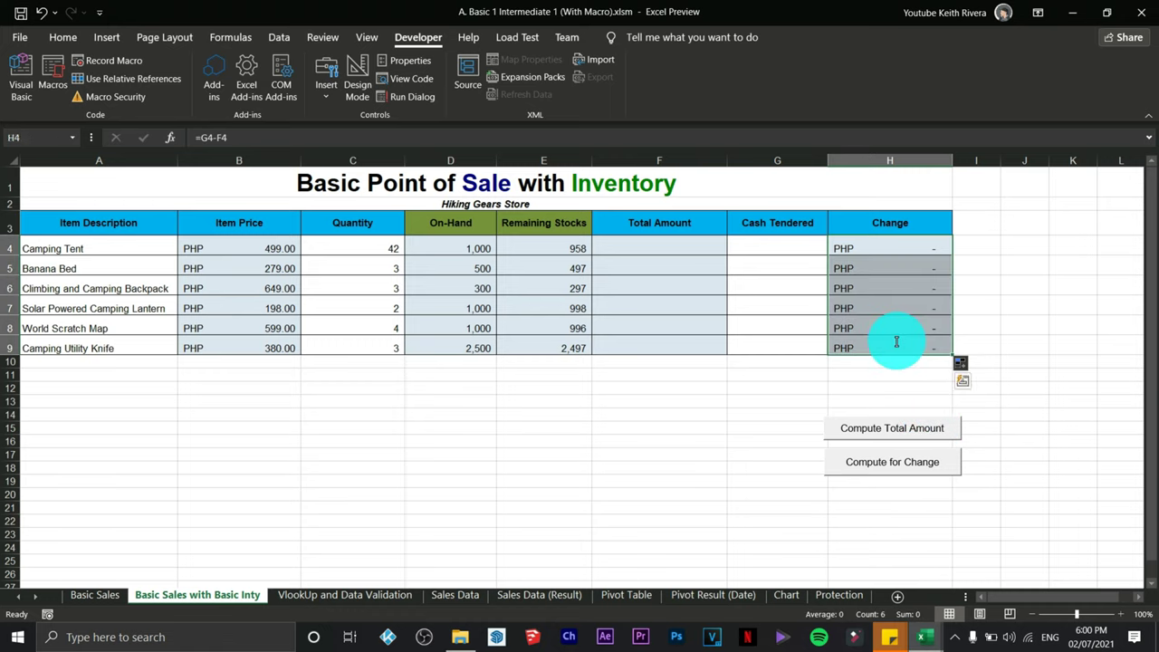
key(Delete)
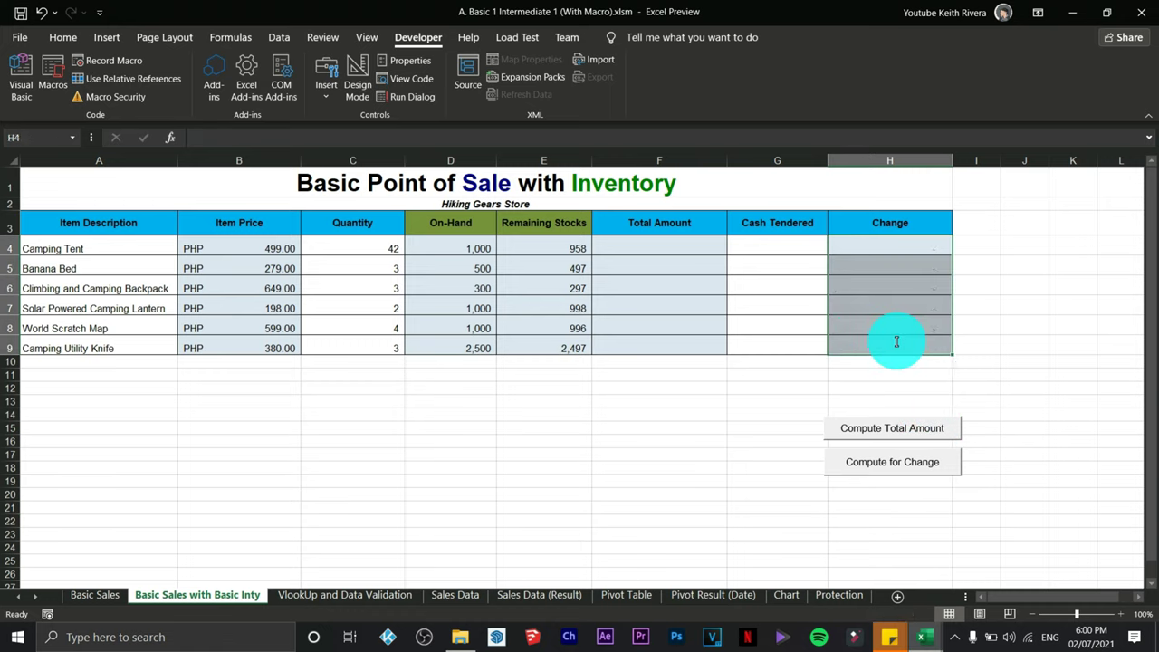
click(341, 251)
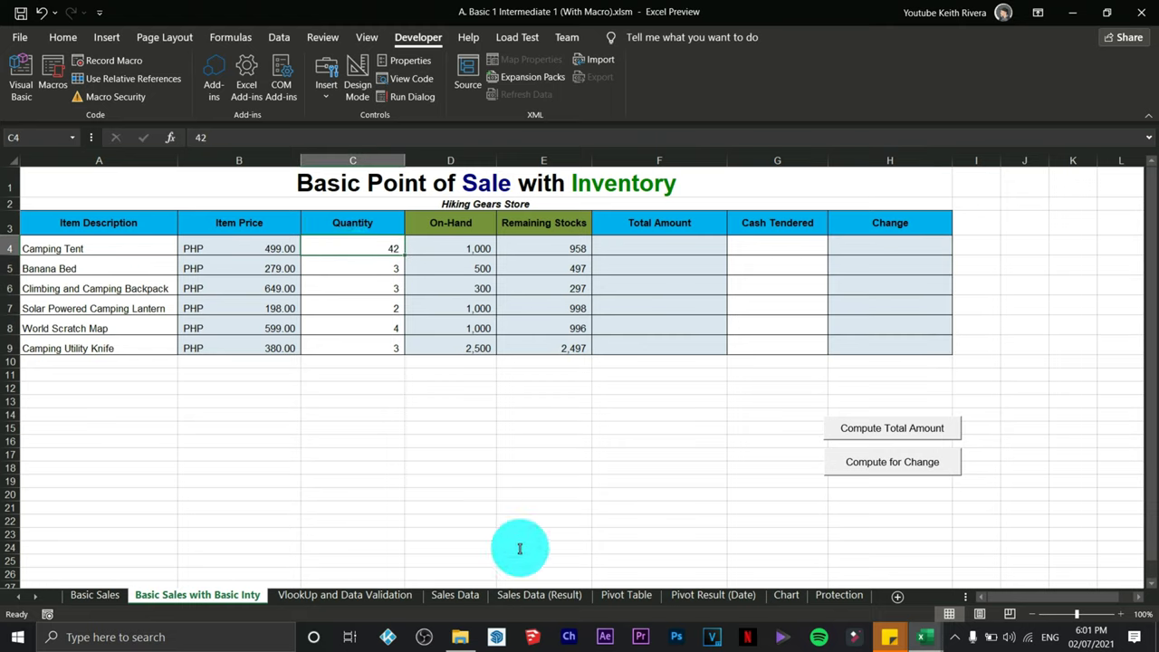
click(665, 242)
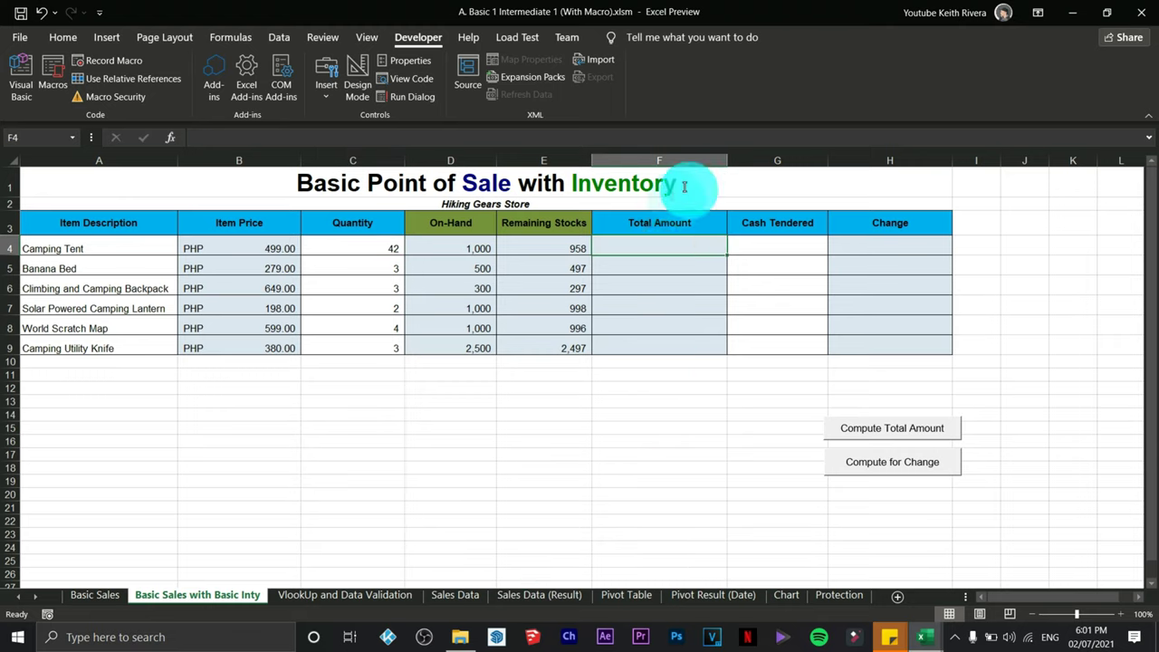
click(862, 438)
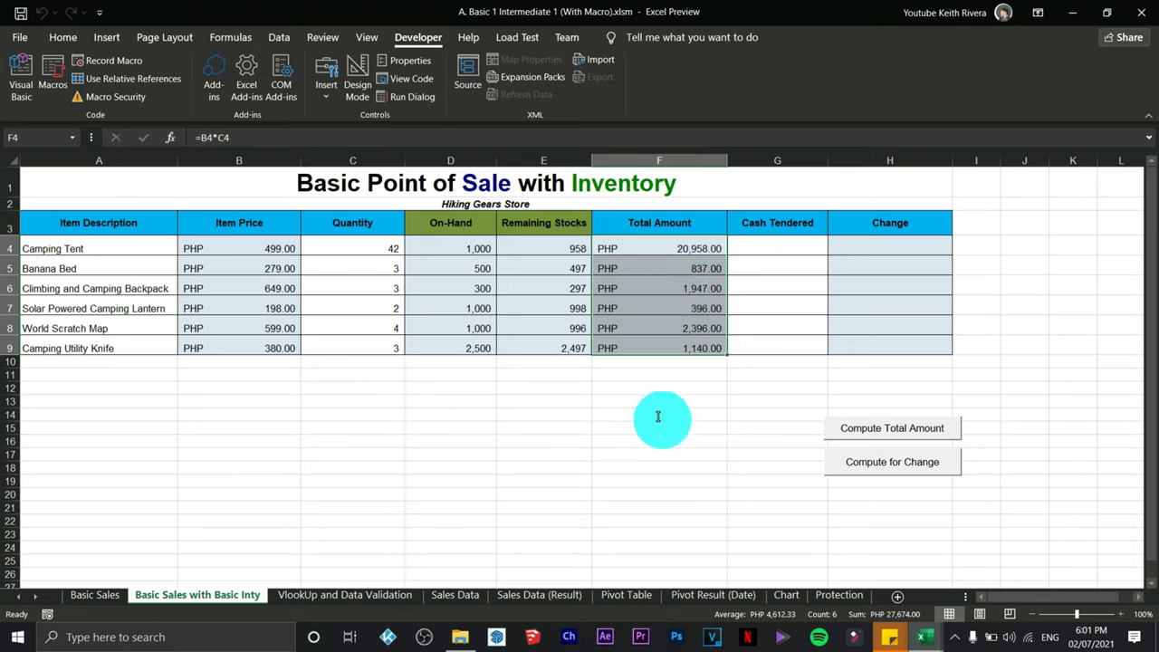
Enter the Cash Tendered amounts 50,000, 2,000, 2,000, 2,000, 200 and 2,000 in G4:G9
click(775, 248)
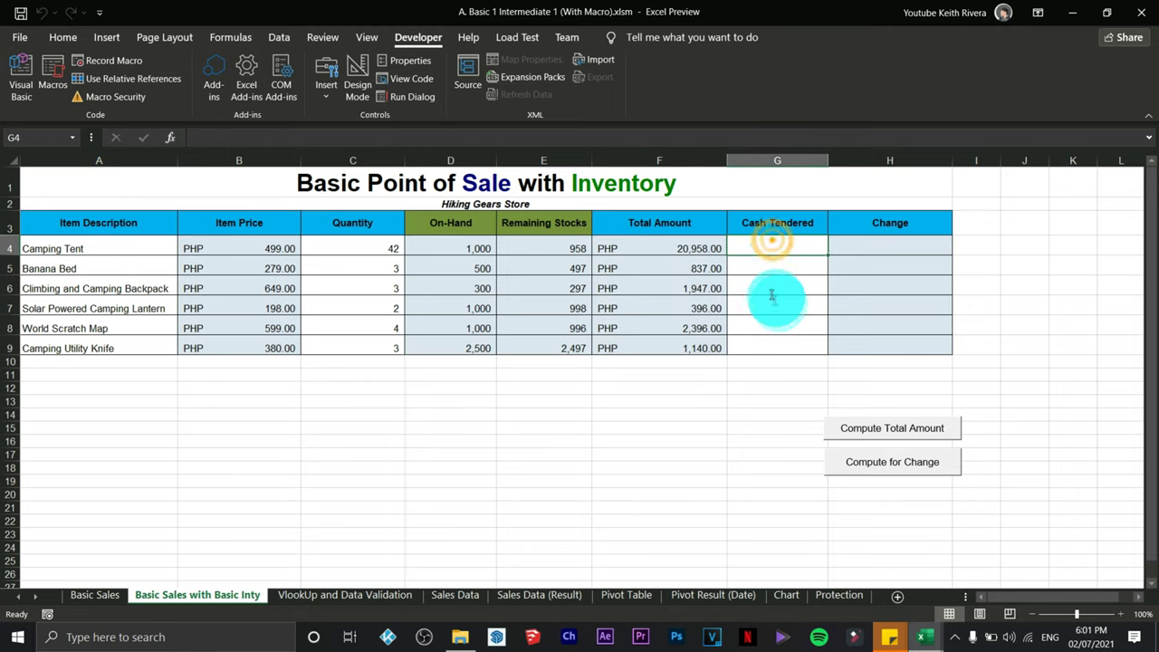
text(5)
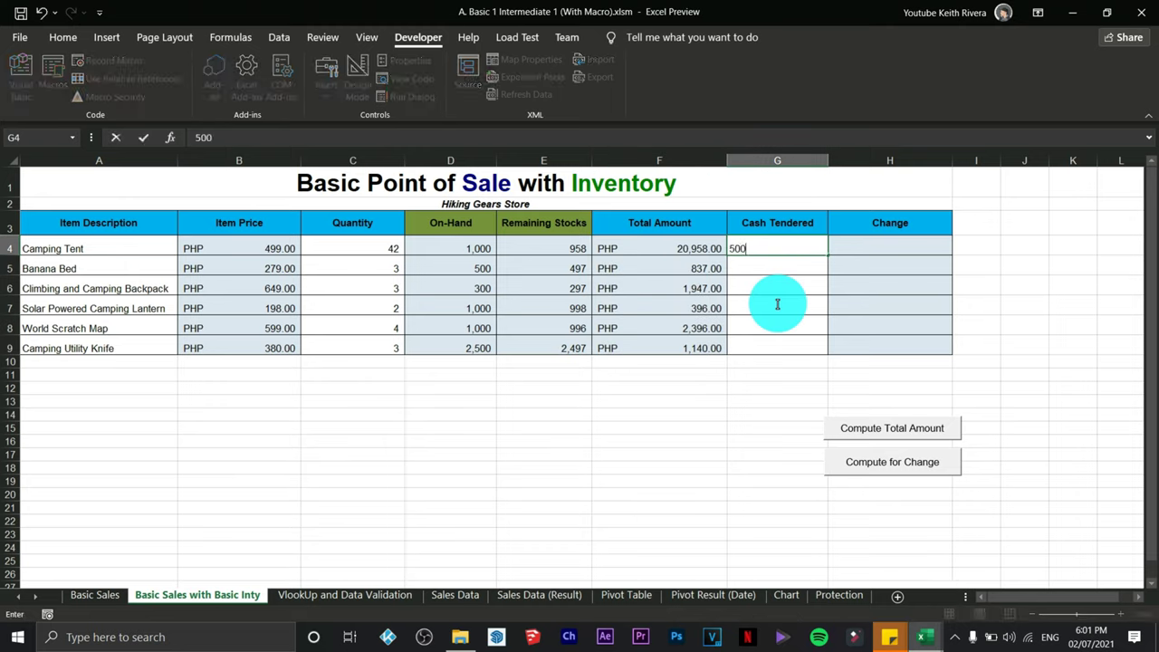
text(0,000)
key(Return)
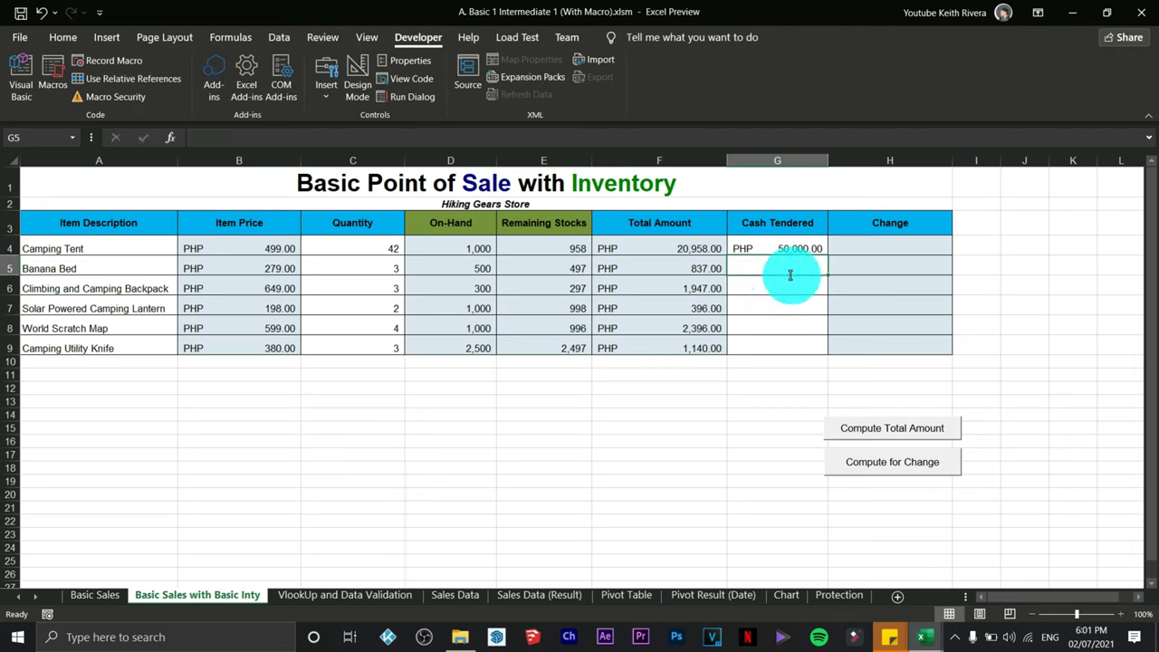
text(2,000)
key(Return)
text(2,000)
key(Return)
text(2,000)
key(Return)
text(200)
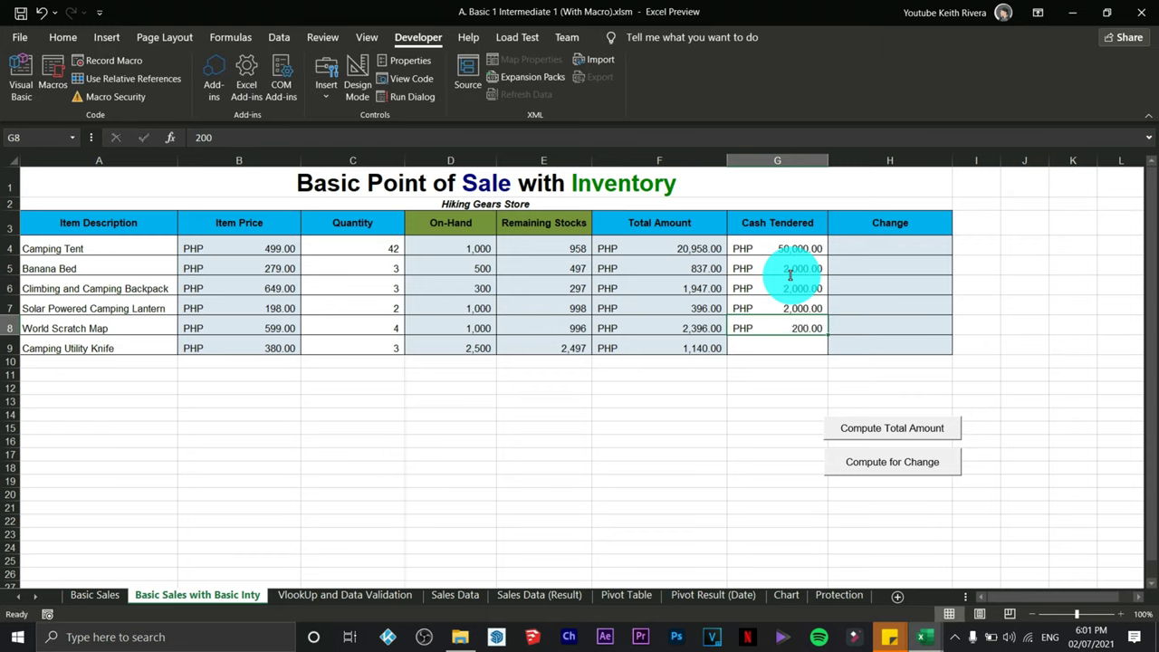
key(Return)
text(2000)
key(Return)
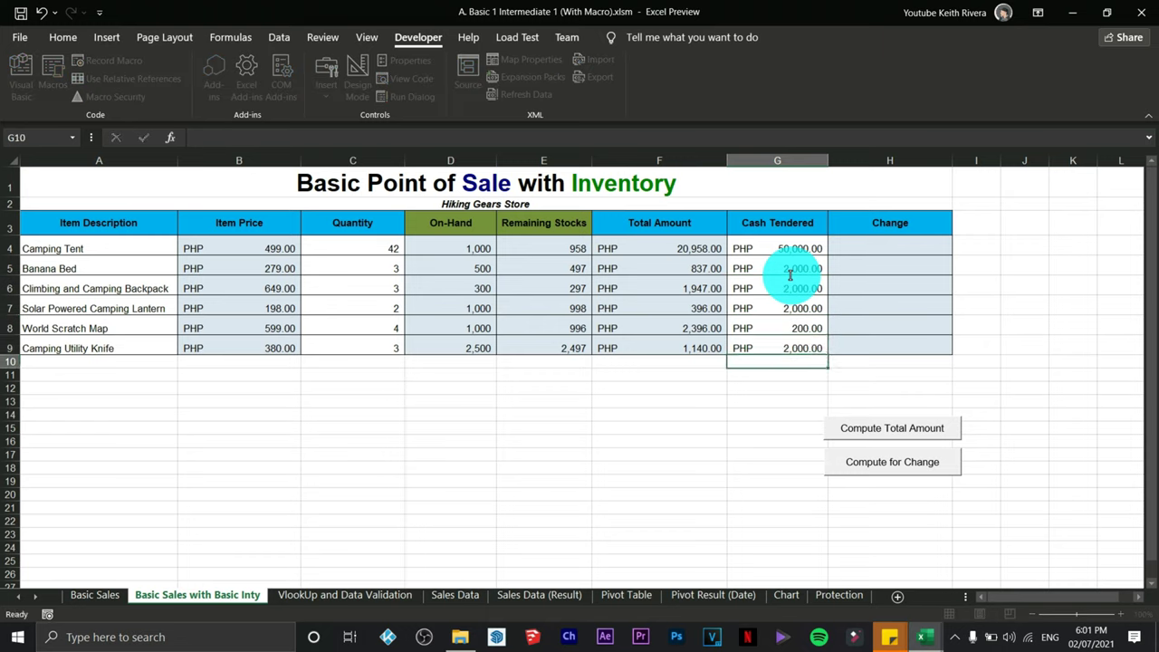
Fill the Change column H4:H9 by running the macro on the Compute for Change button
click(899, 470)
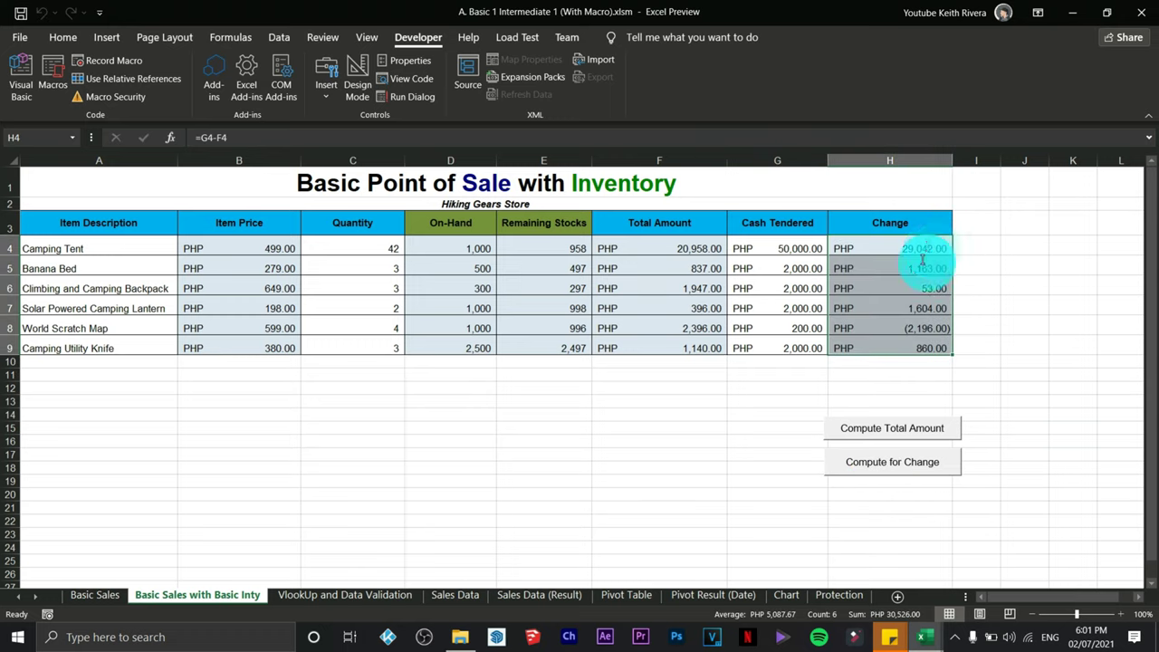
click(764, 468)
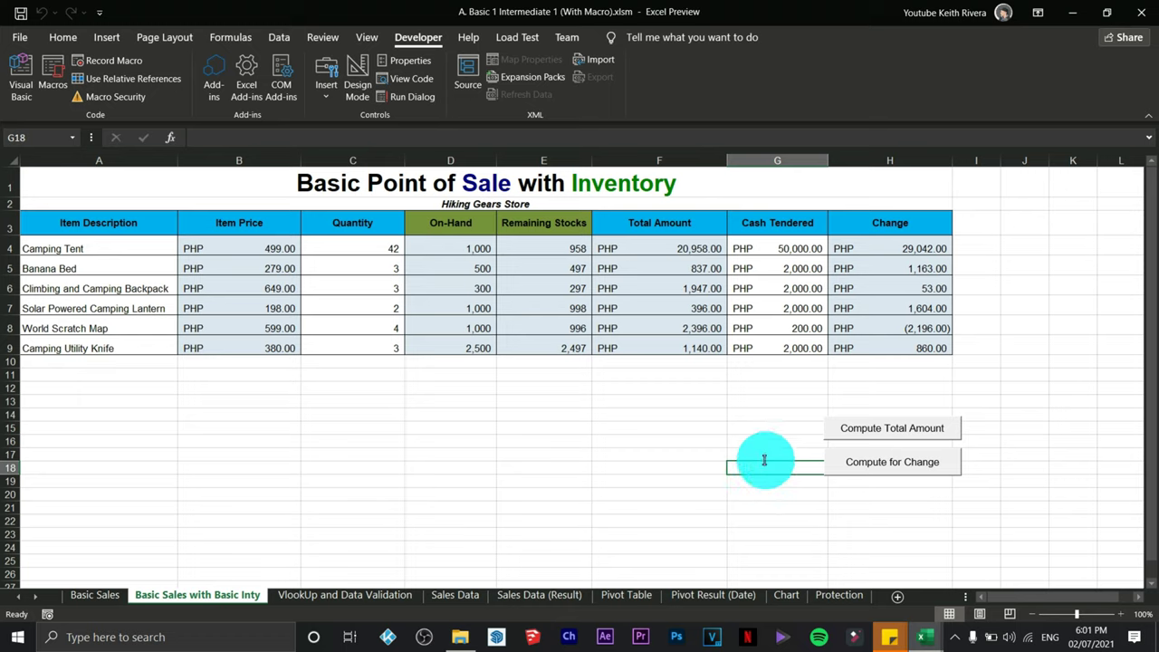
click(675, 495)
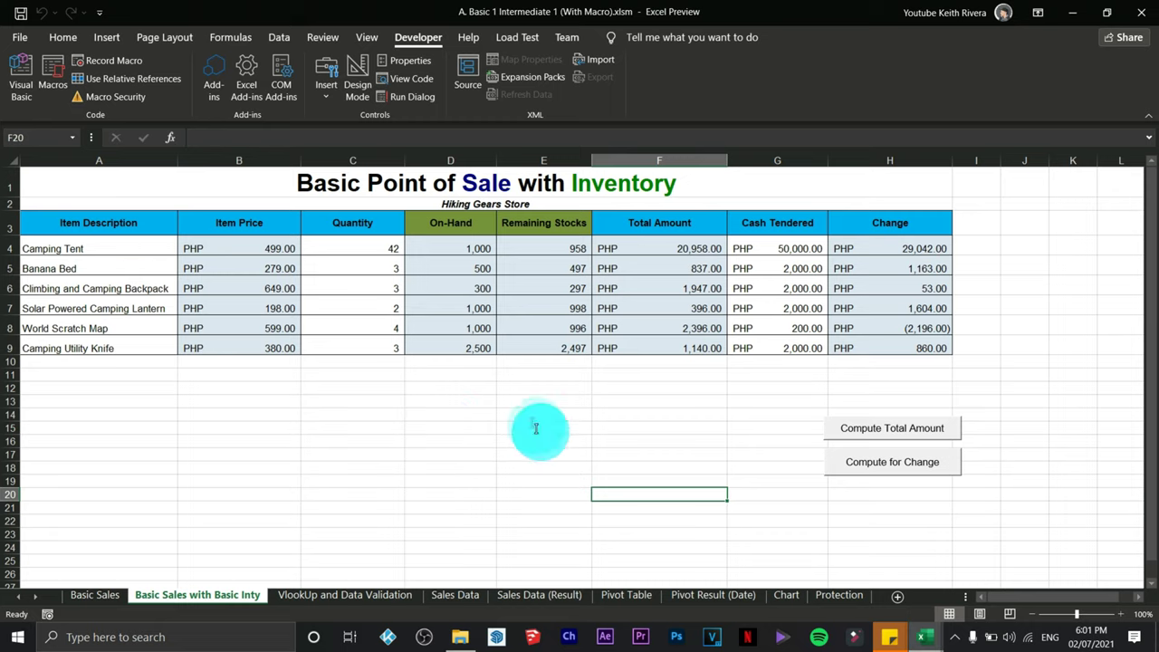
Save the workbook to the Desktop as "A. Basic 1 Intermediate 1 (With Macro).xlsm" in the Excel Macro-Enabled Workbook format
click(20, 37)
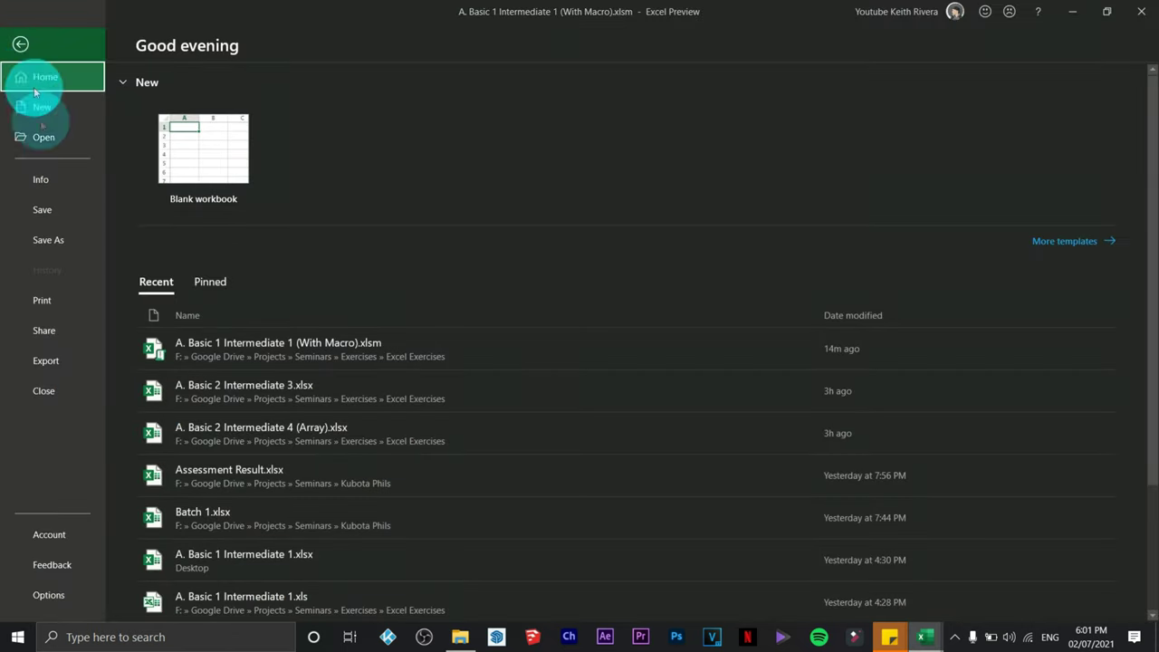
click(53, 241)
click(177, 310)
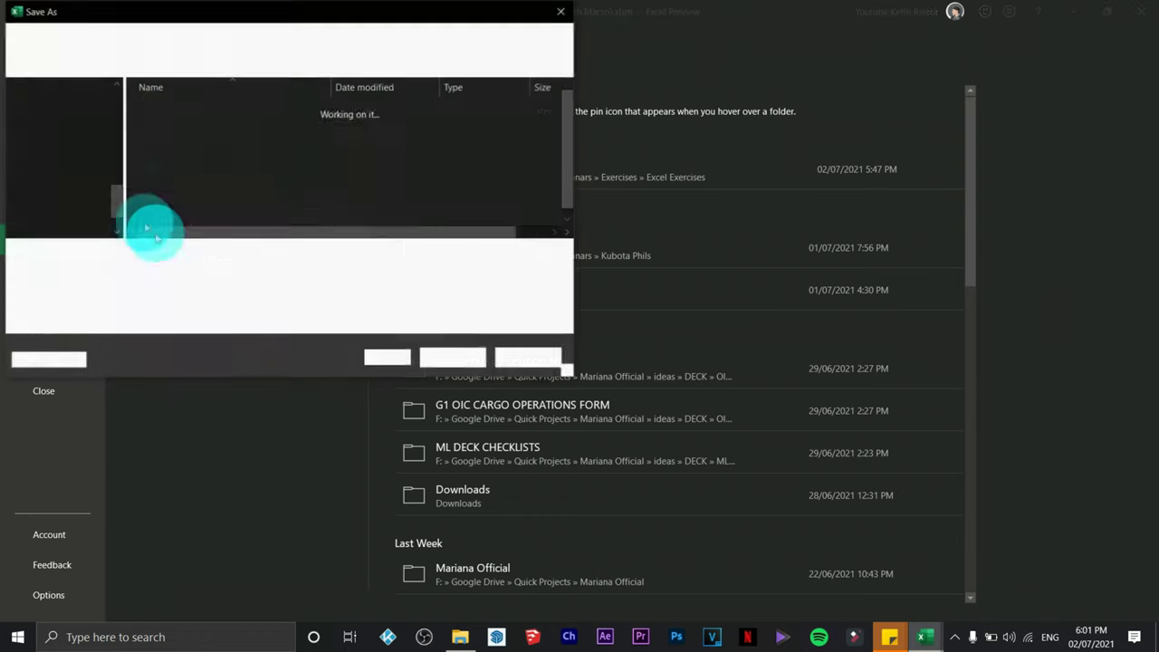
click(62, 87)
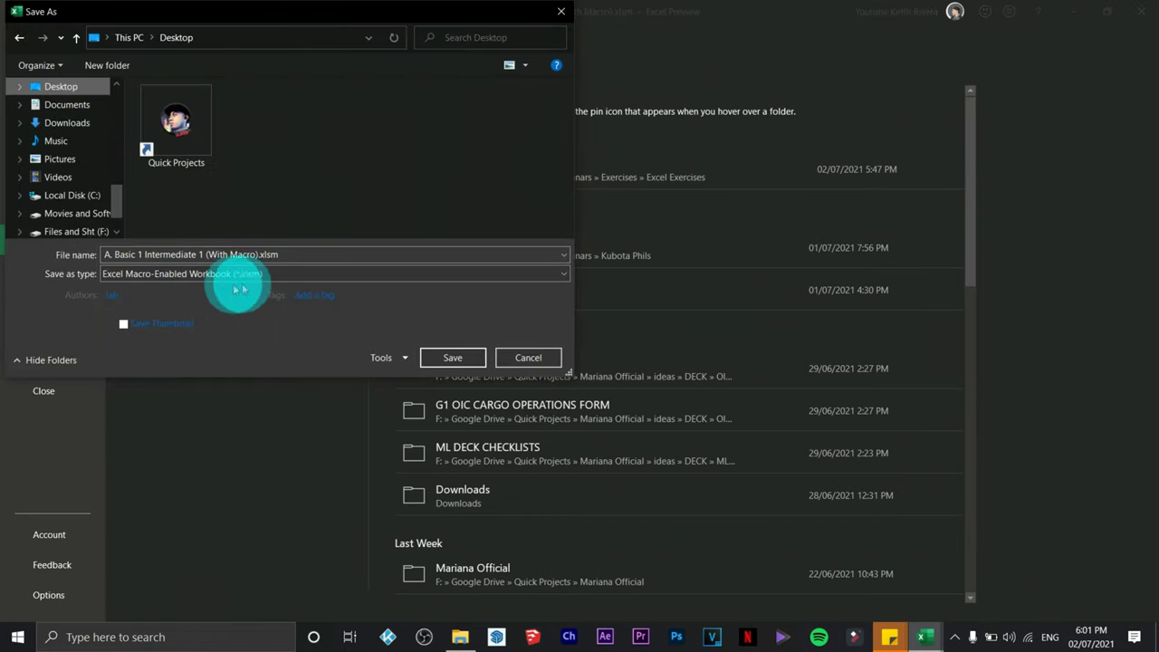
click(122, 275)
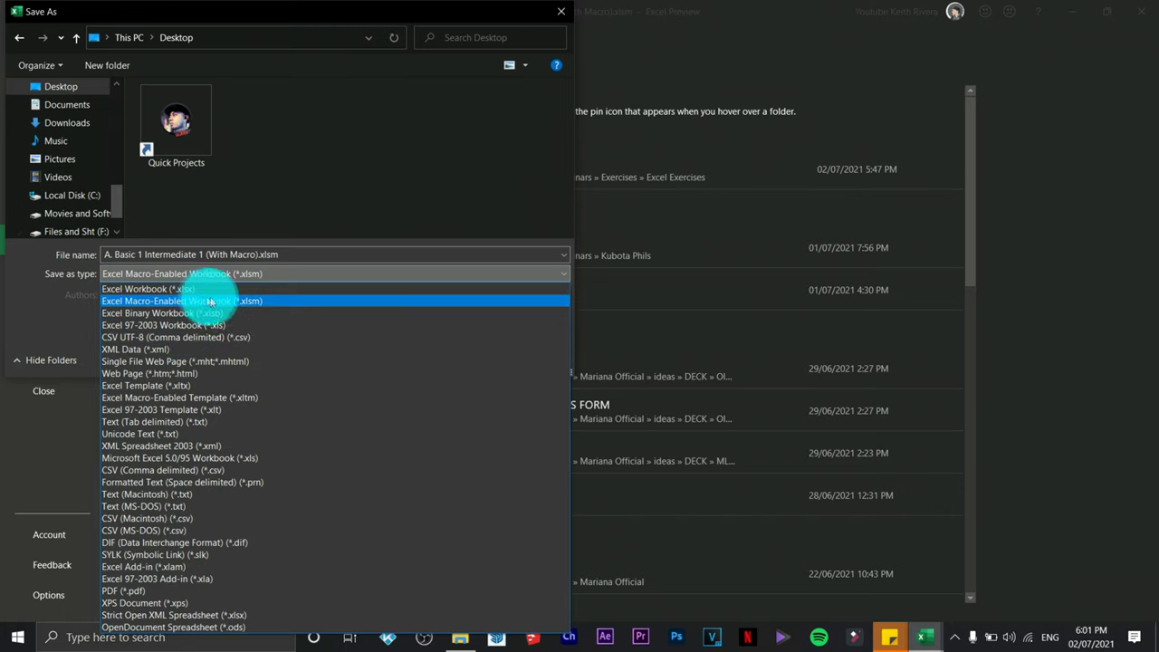
click(244, 302)
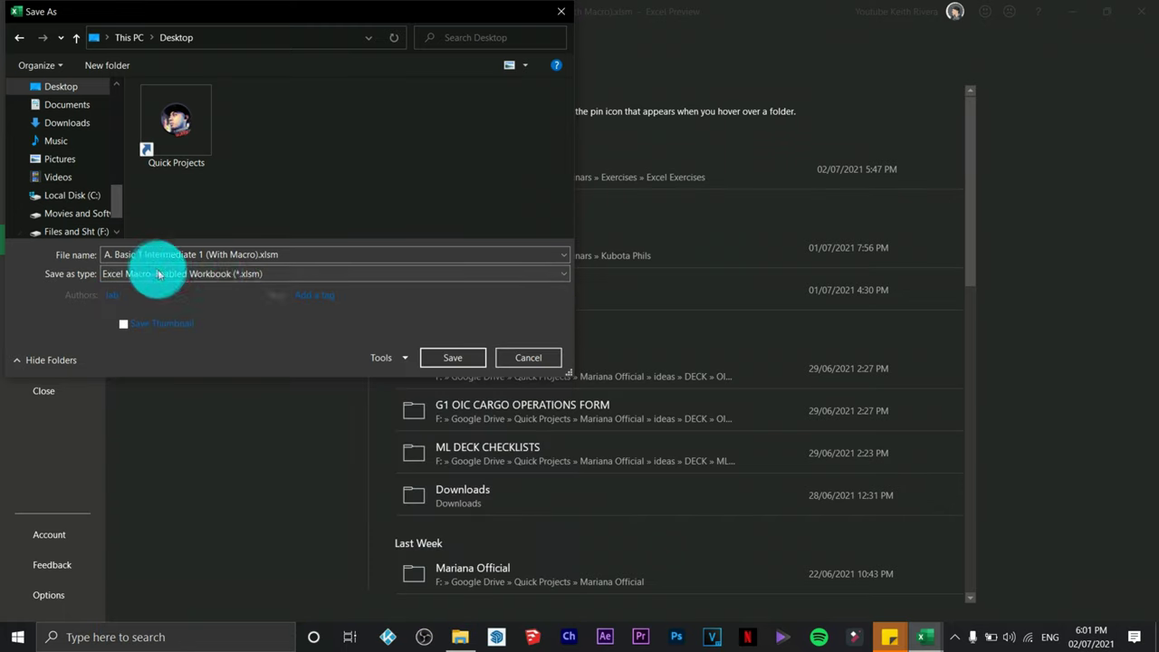
click(447, 355)
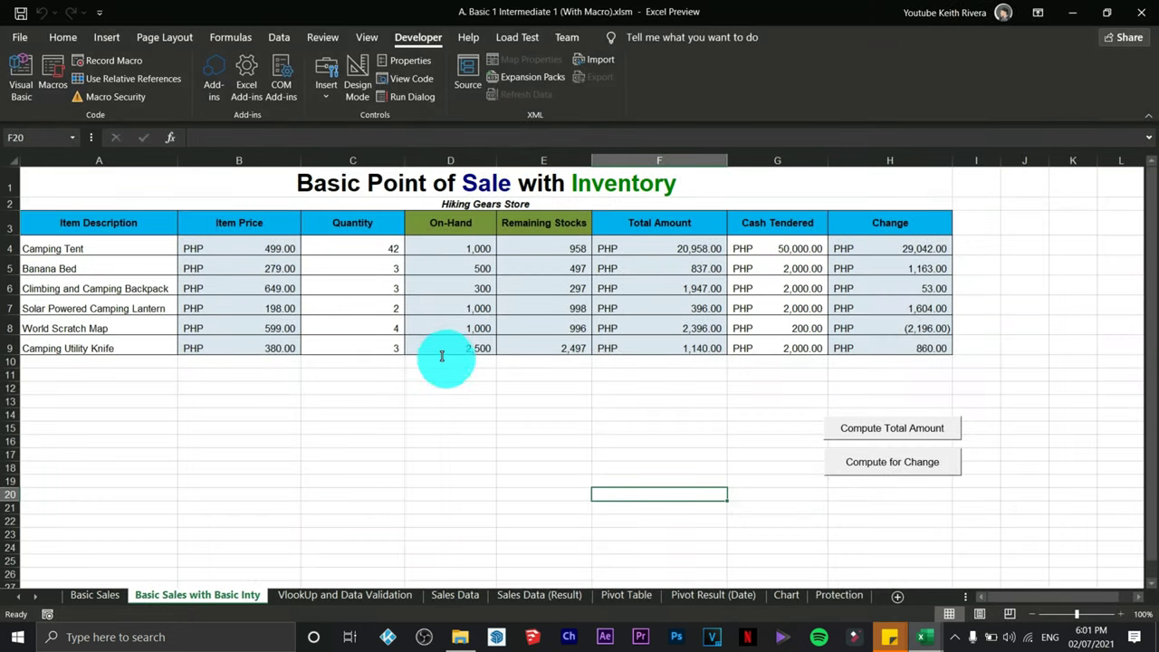
click(421, 412)
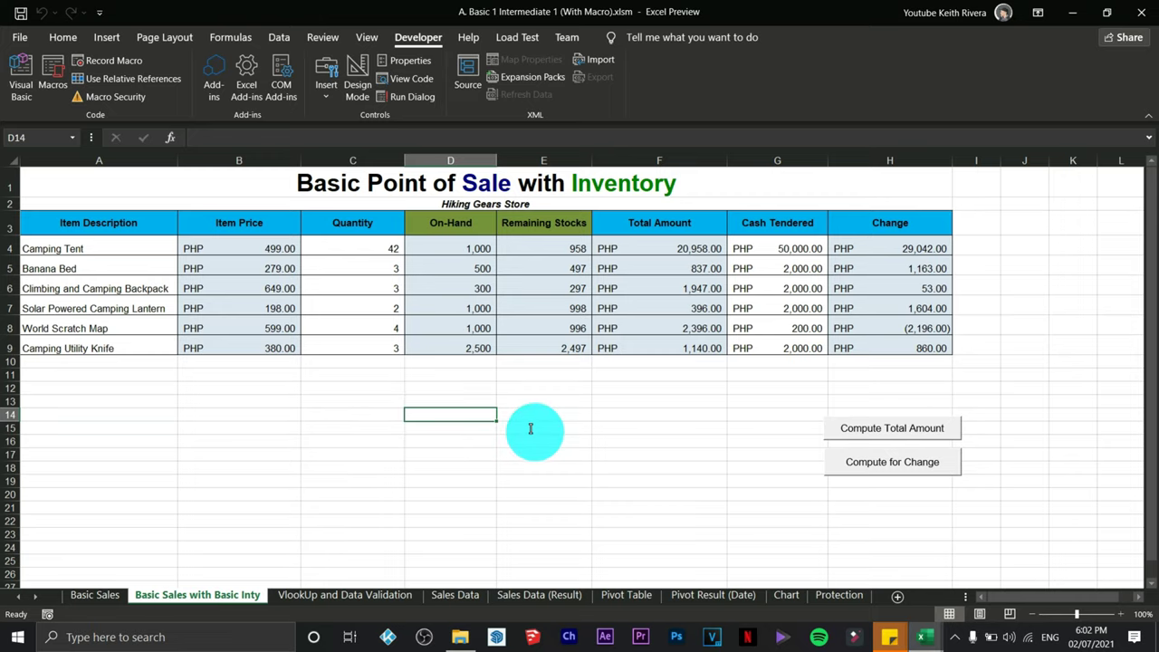
Set the Trust Center macro settings to enable VBA macros and trust access to the VBA project object model
click(18, 37)
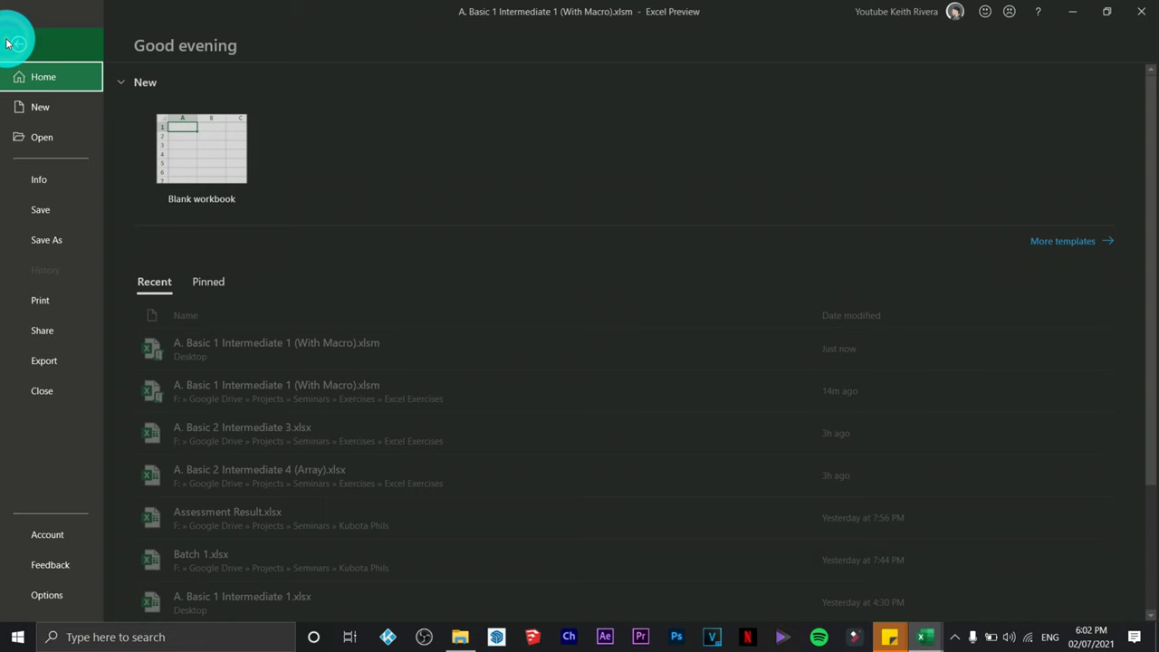
click(49, 595)
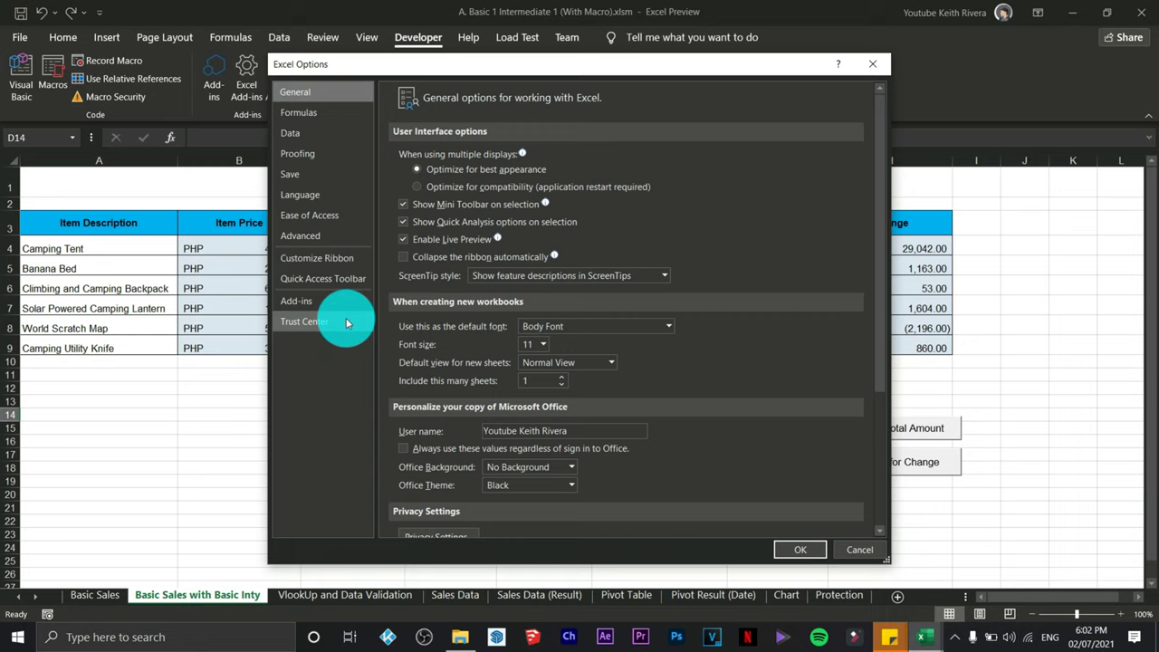
click(305, 321)
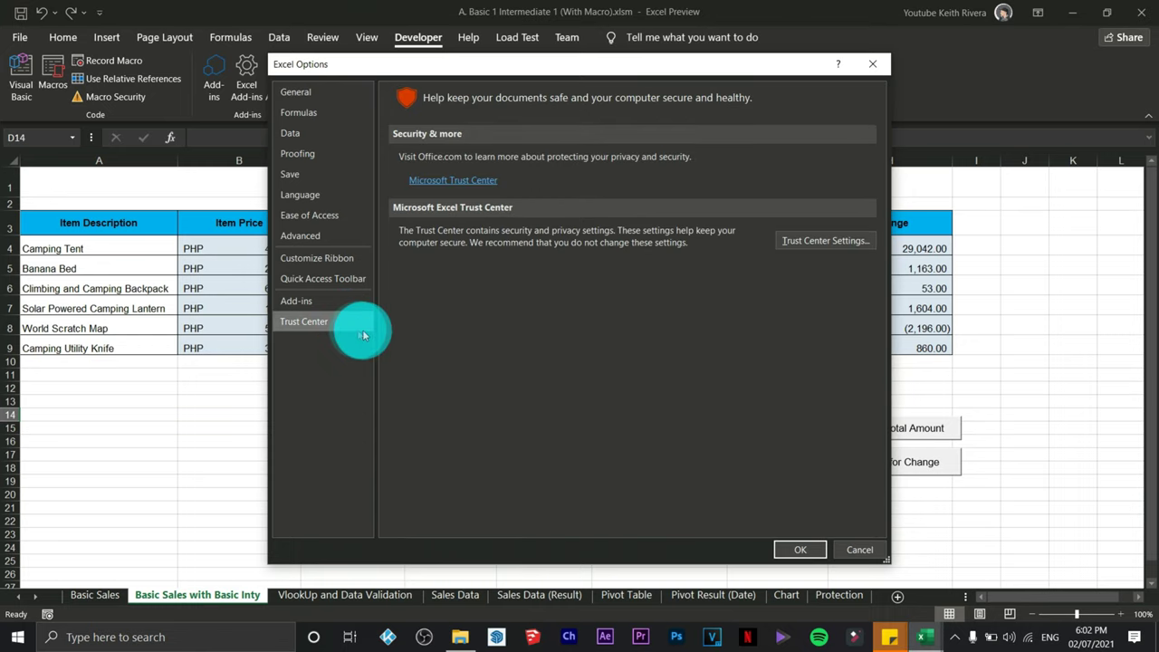
click(810, 243)
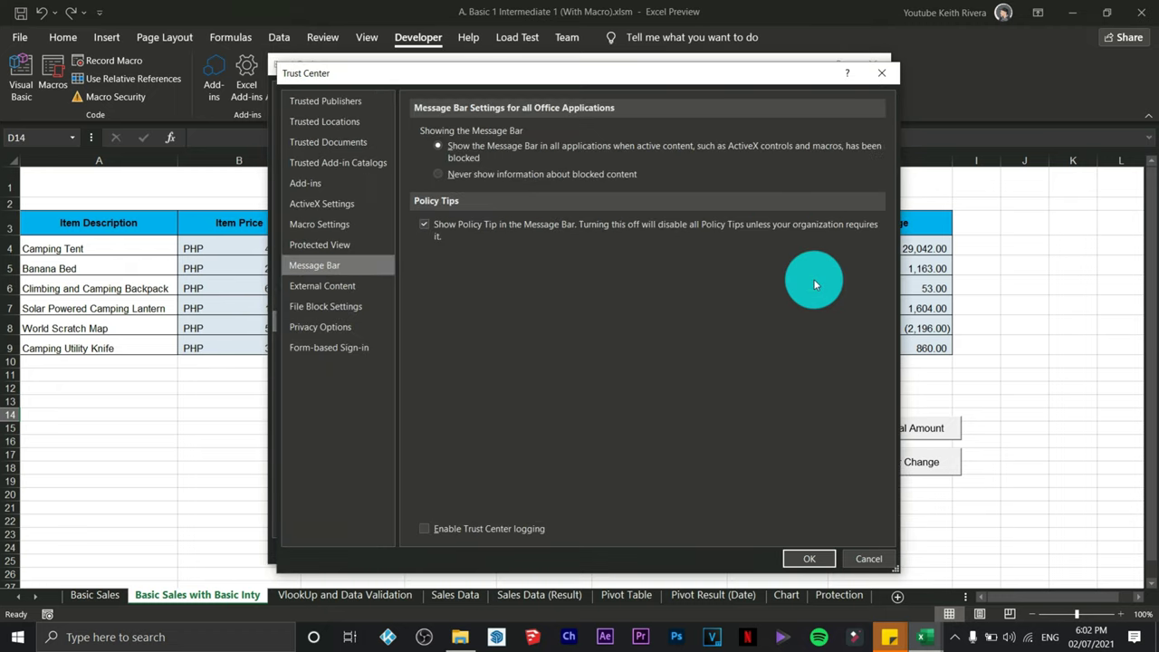
click(330, 224)
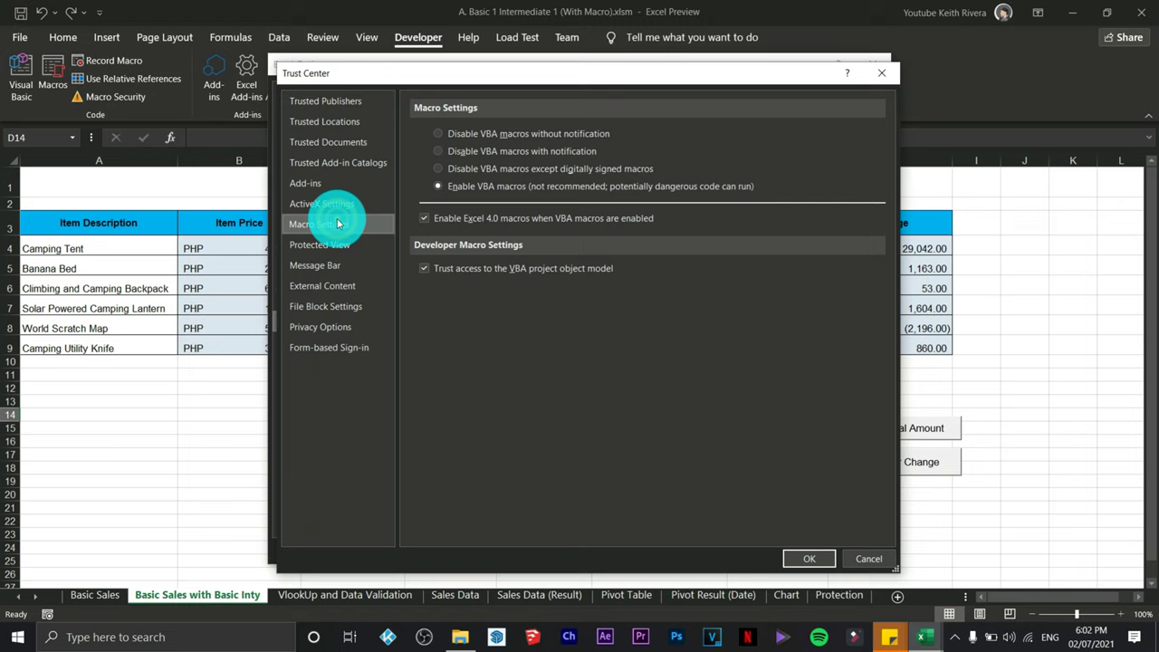
click(441, 186)
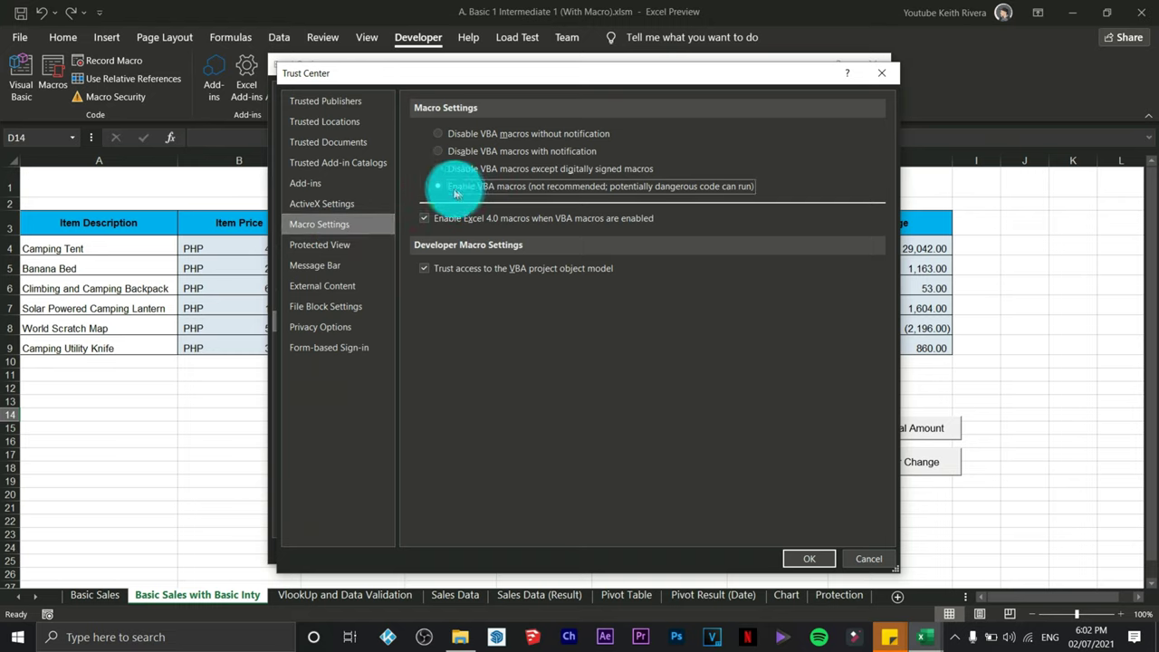
click(443, 134)
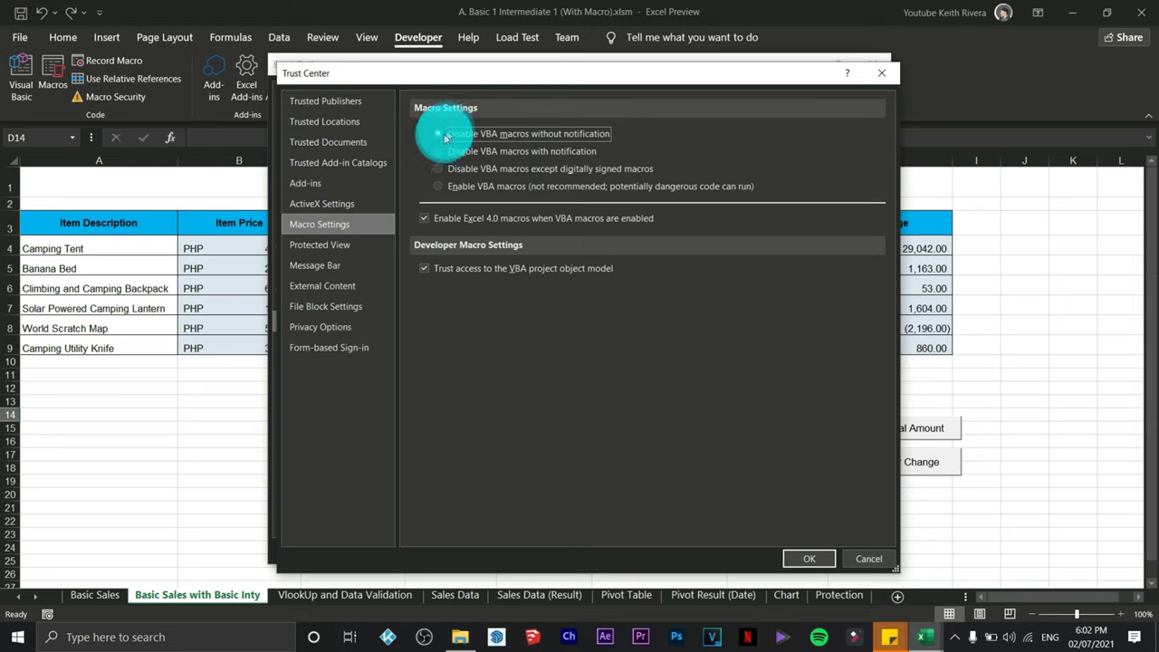
click(440, 187)
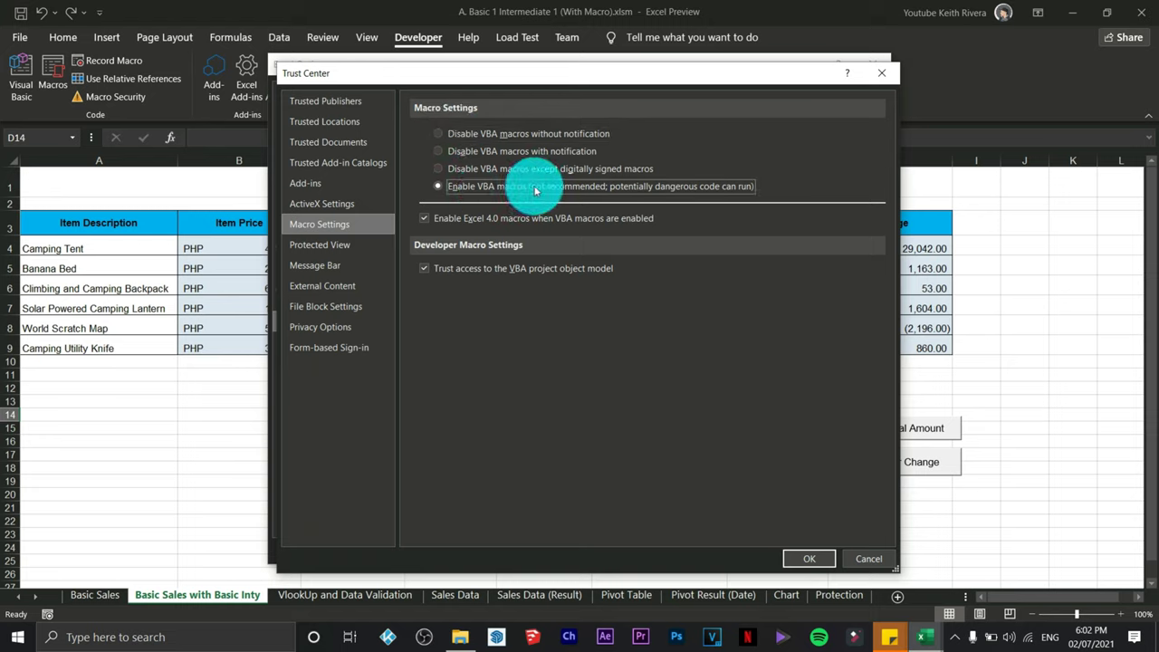
click(423, 269)
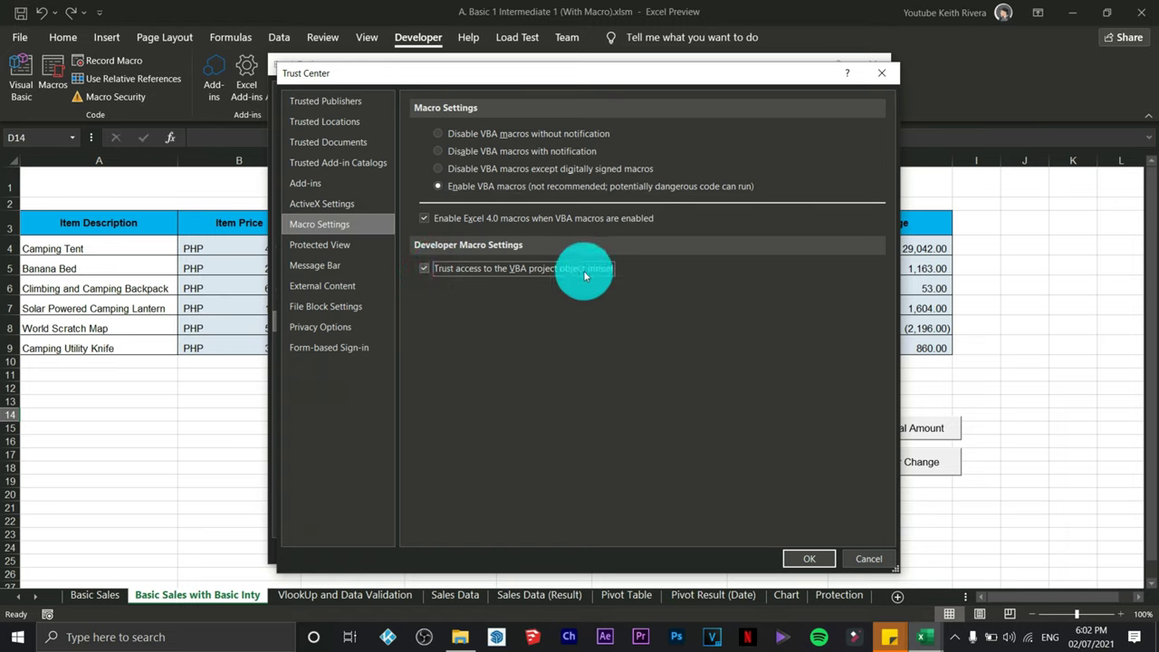
click(808, 558)
click(797, 552)
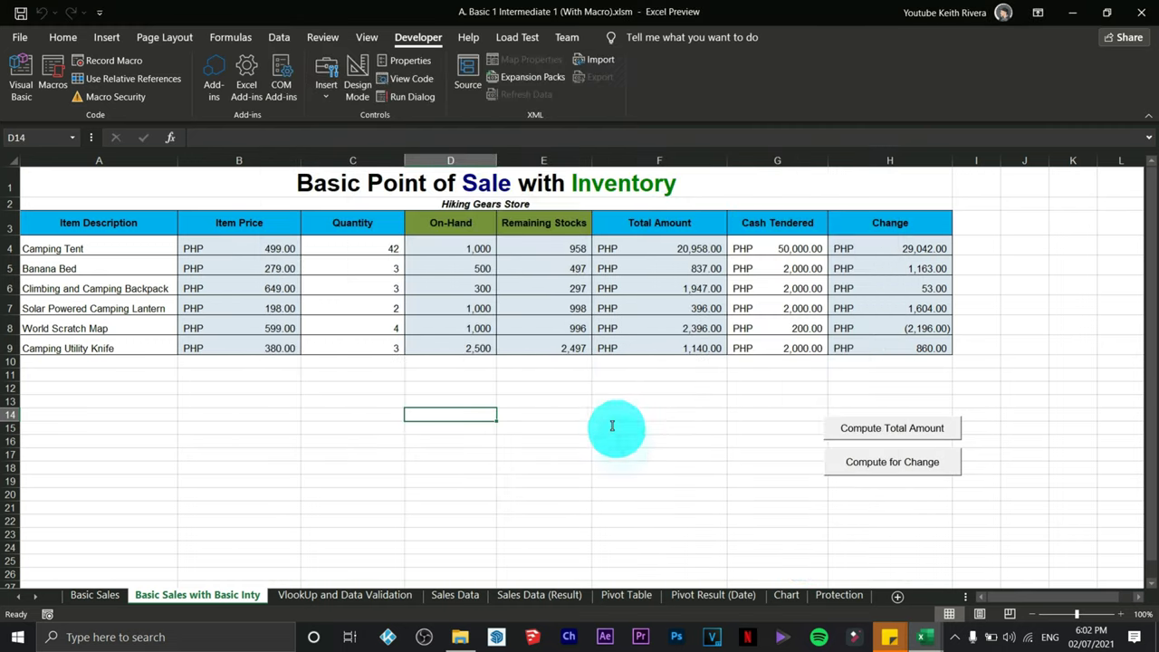
click(621, 436)
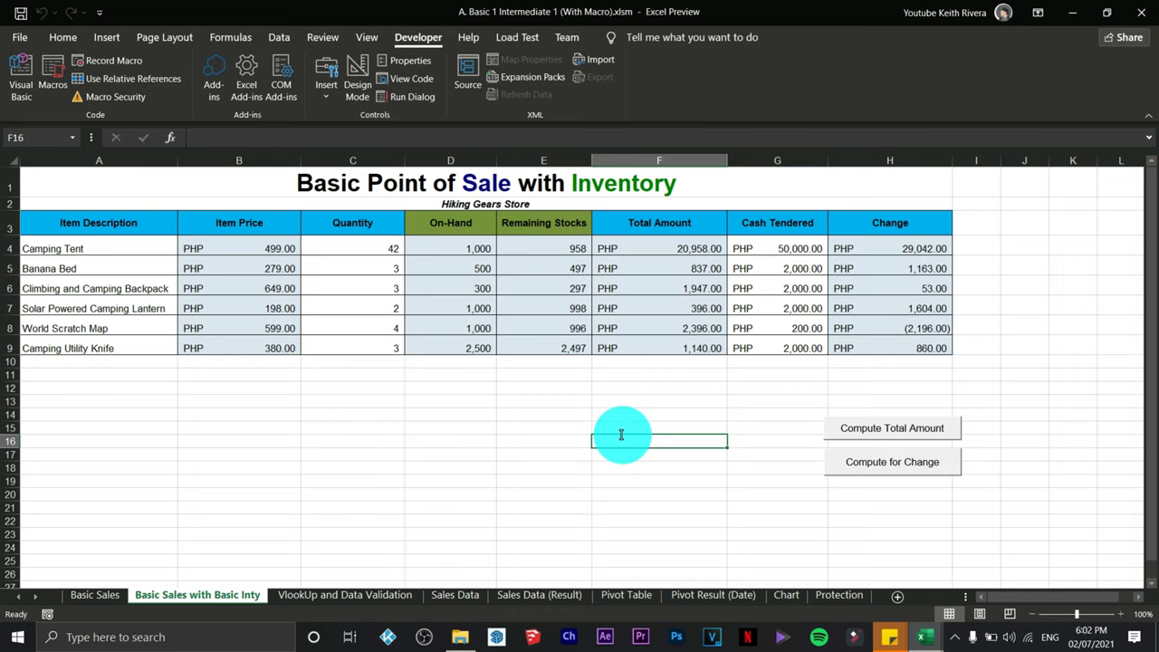